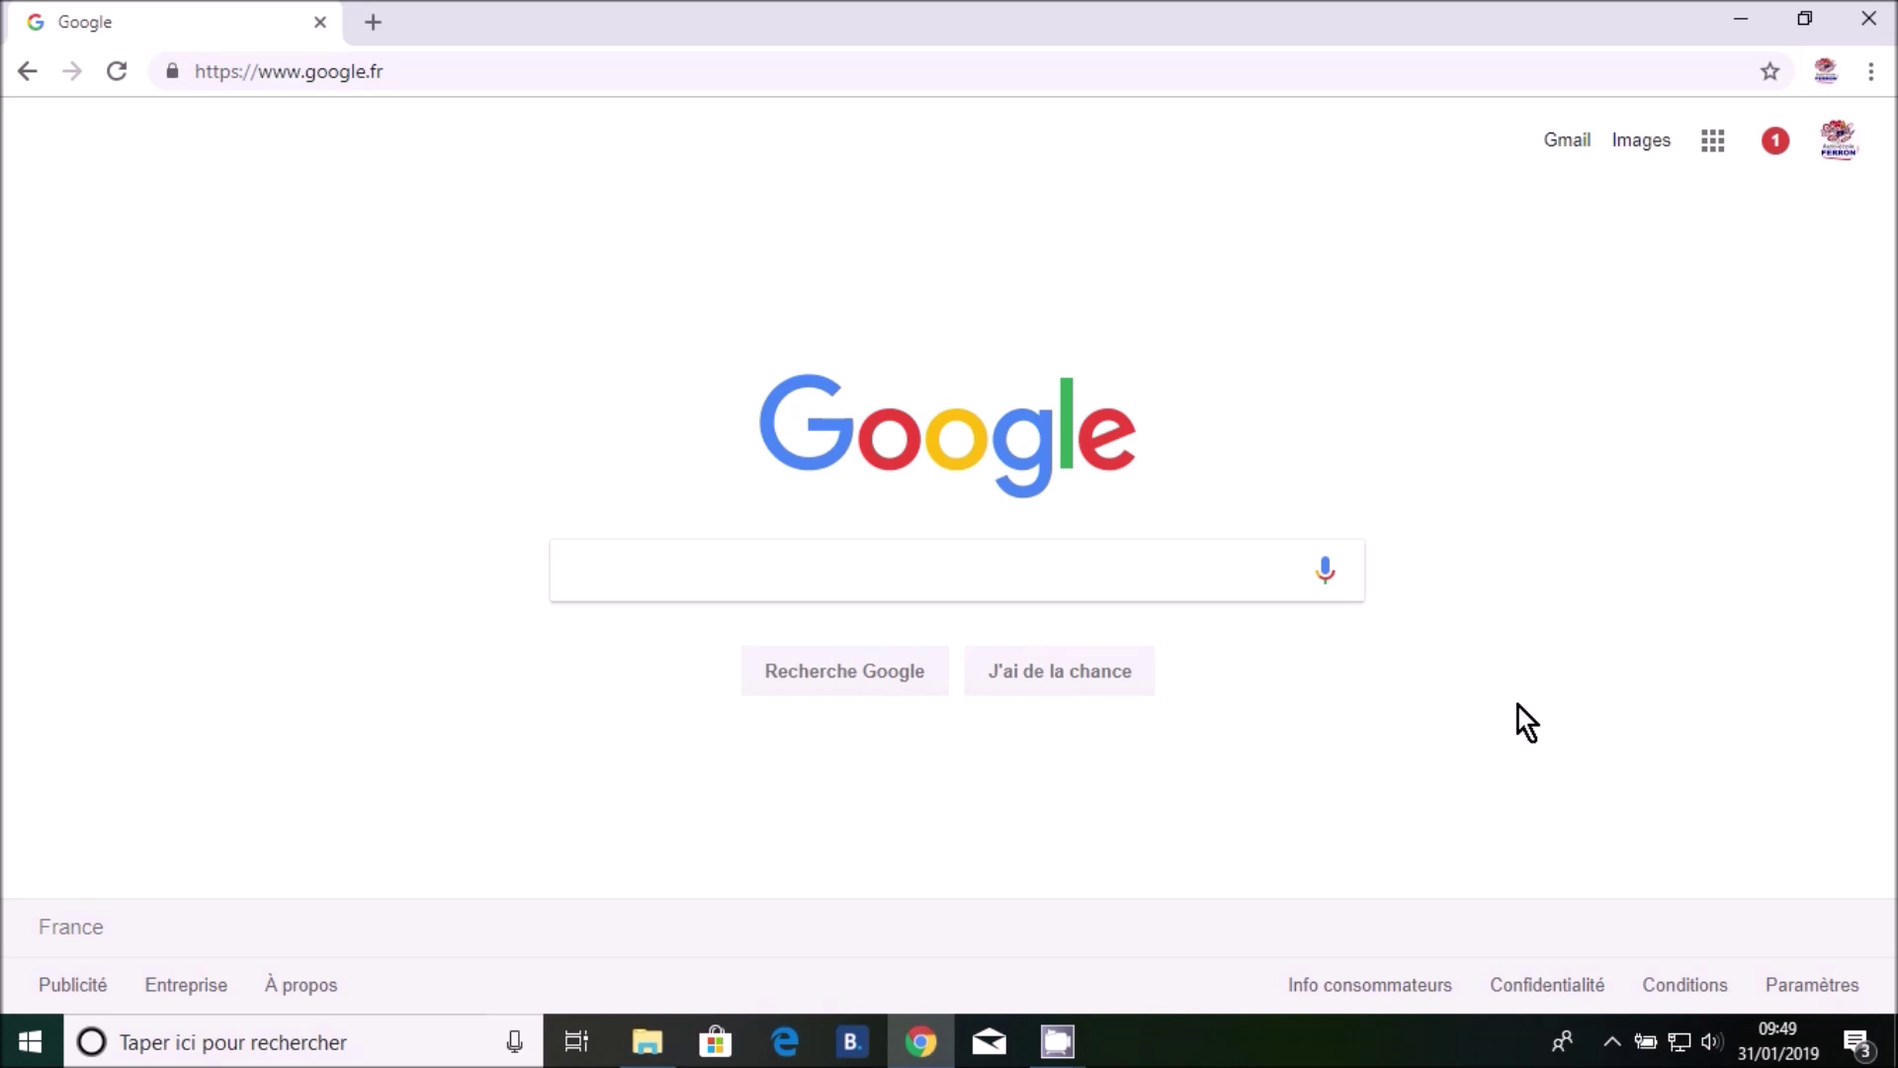
Search Google for 'sgs' and open the Objectif Code - SGS website from the results
click(819, 574)
text(sgs)
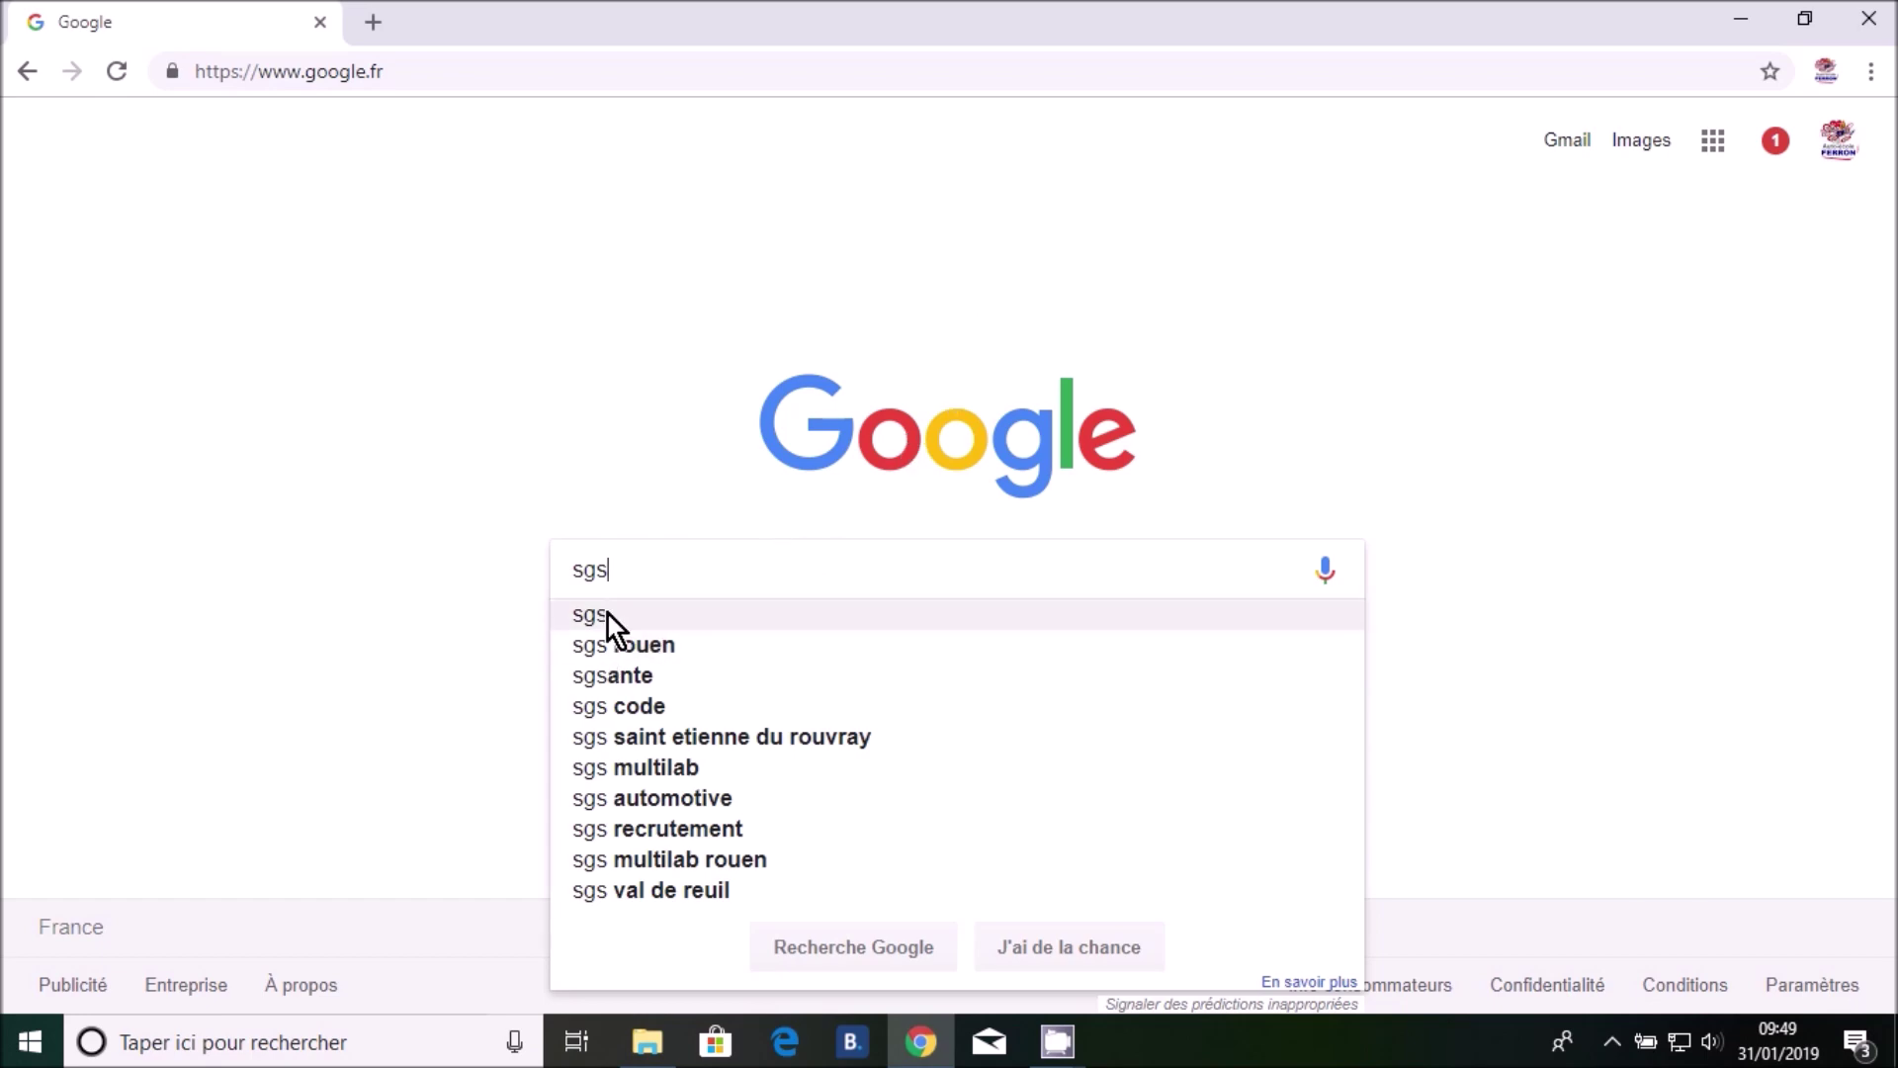
click(608, 615)
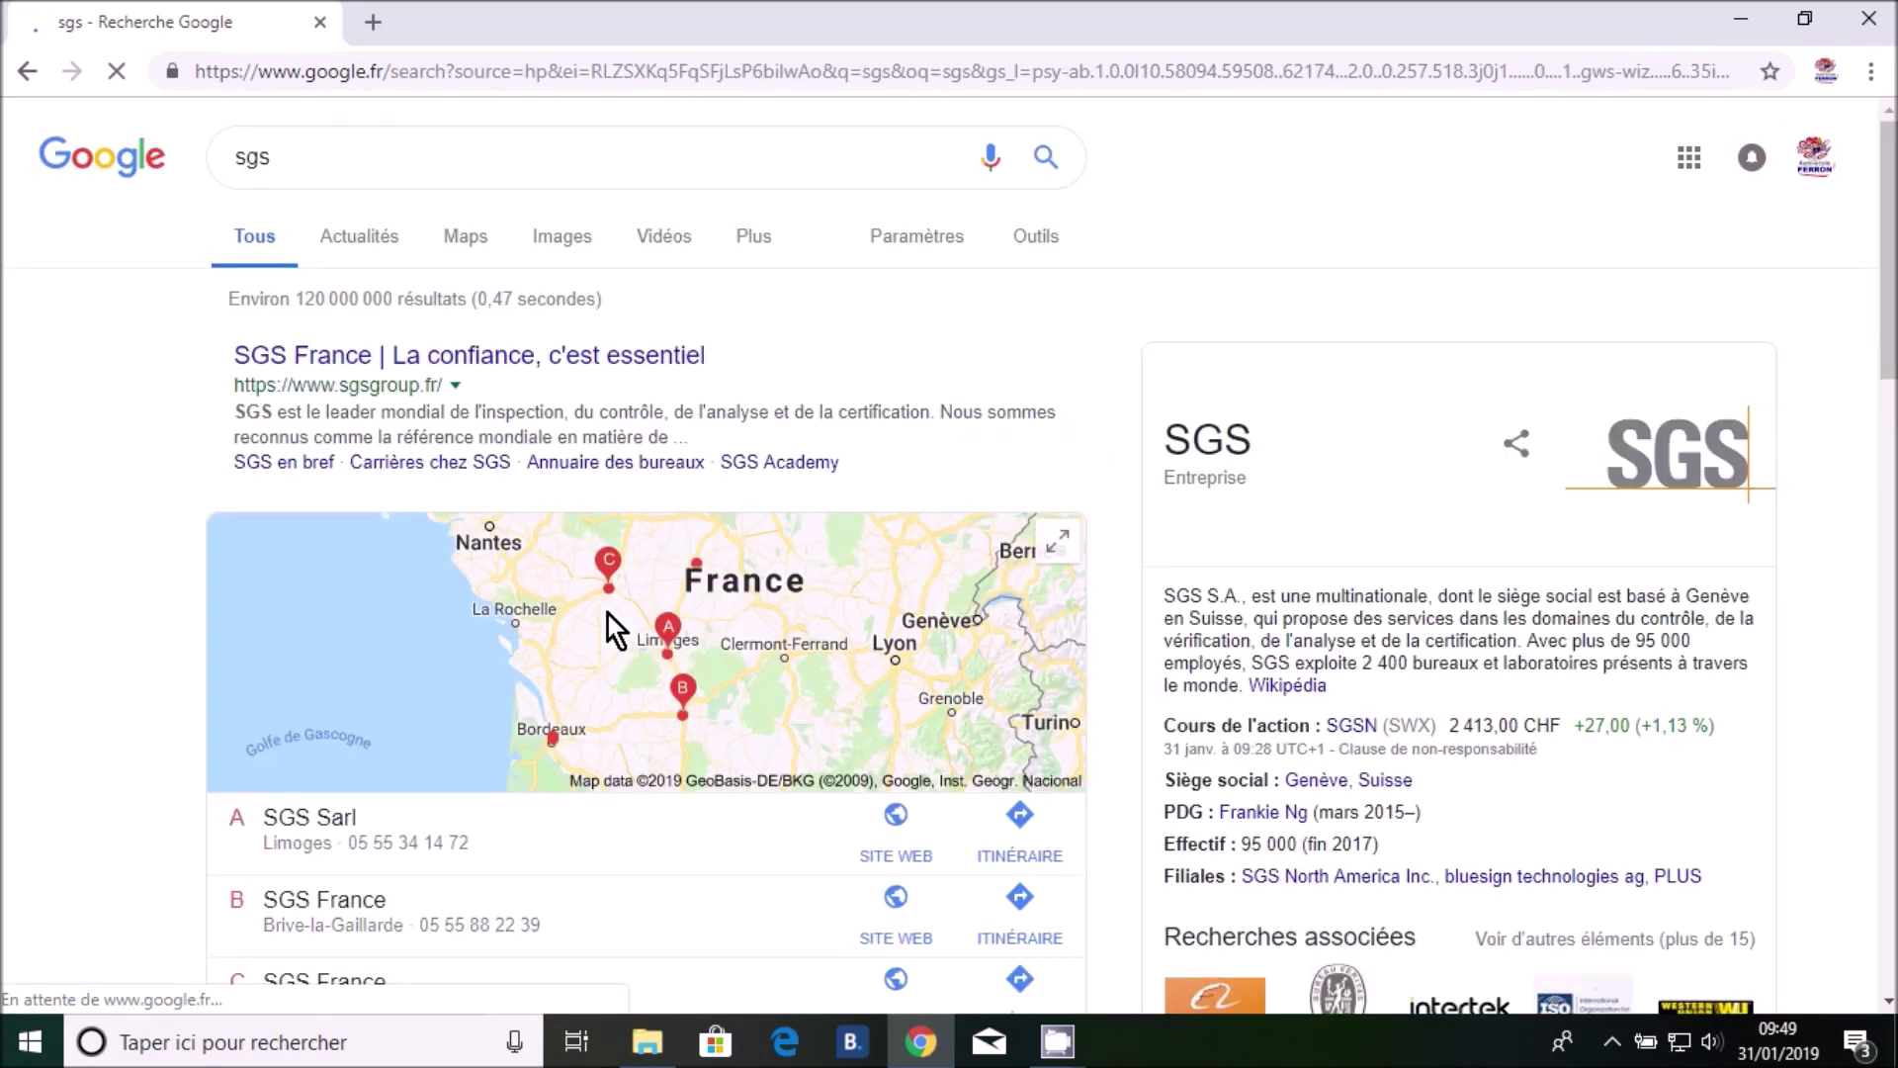
scroll(110, 512, down, 5)
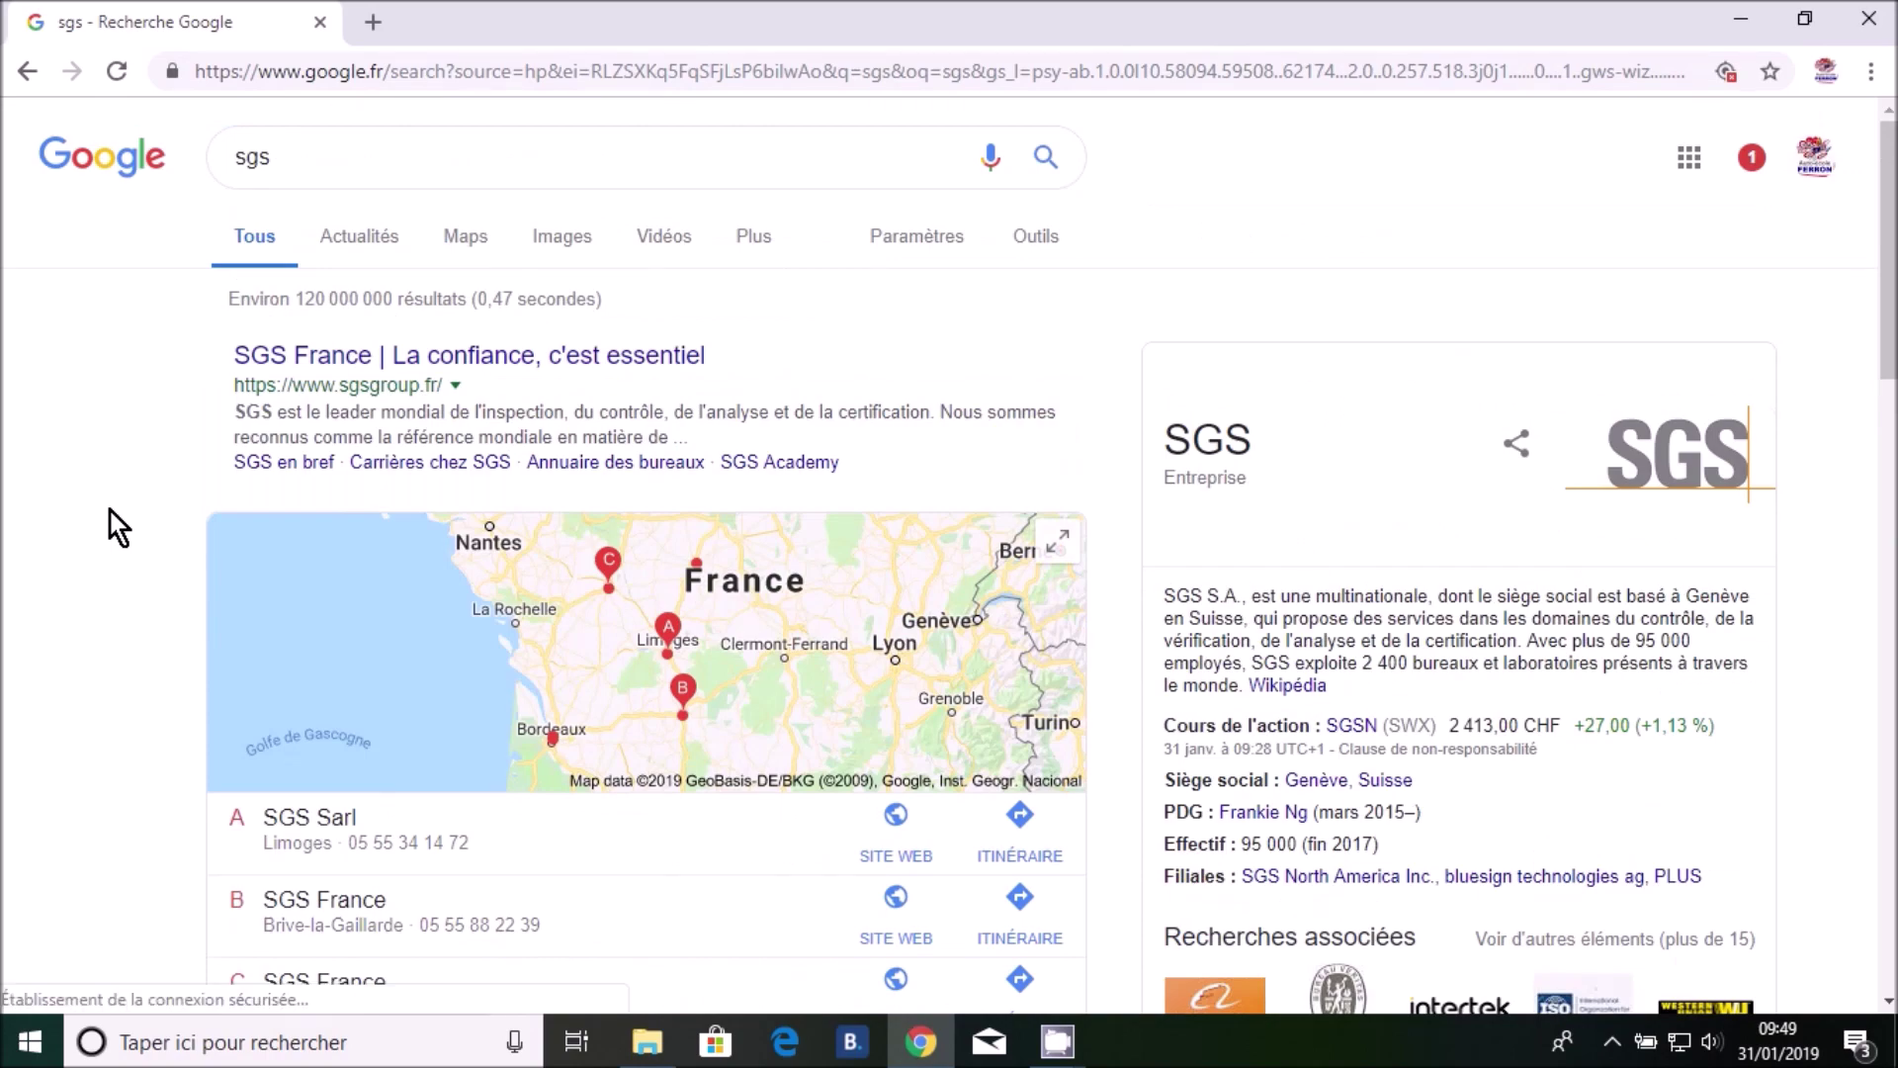
scroll(114, 521, down, 4)
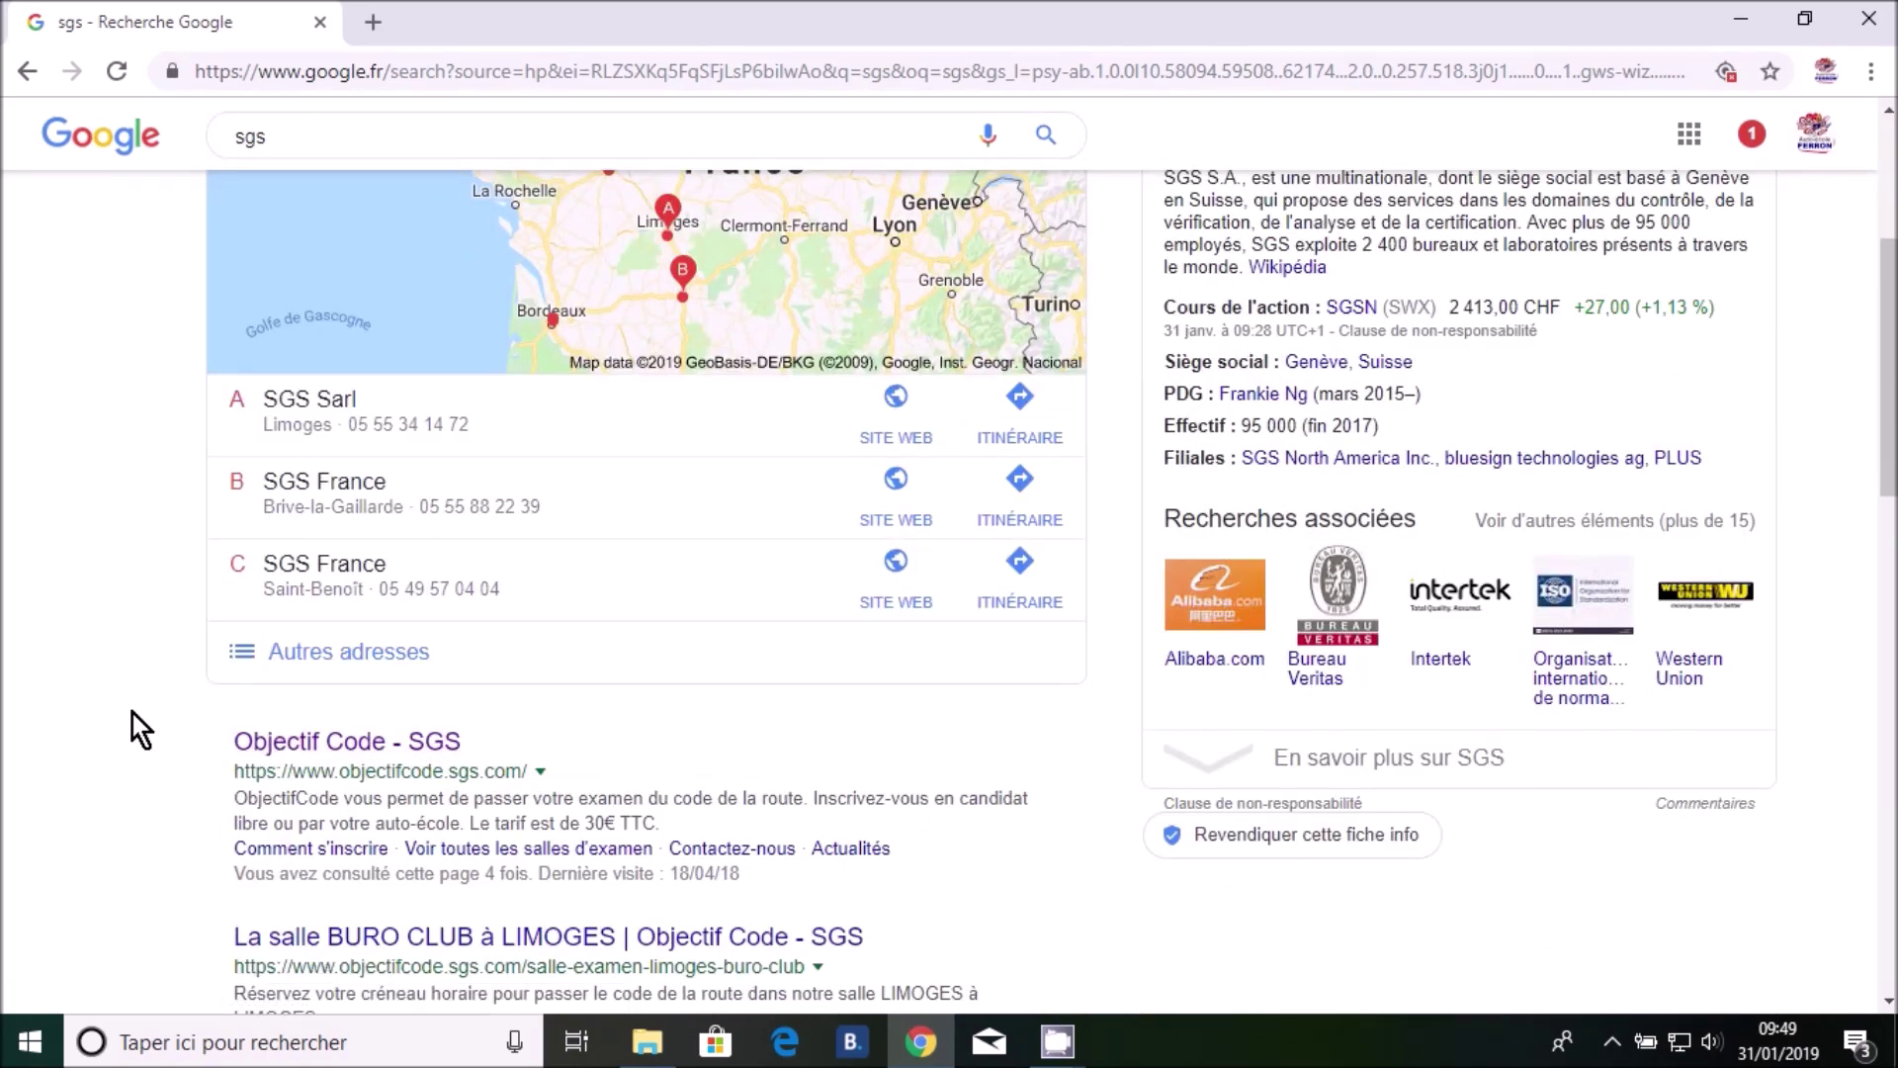
scroll(132, 714, up, 4)
scroll(40, 643, down, 7)
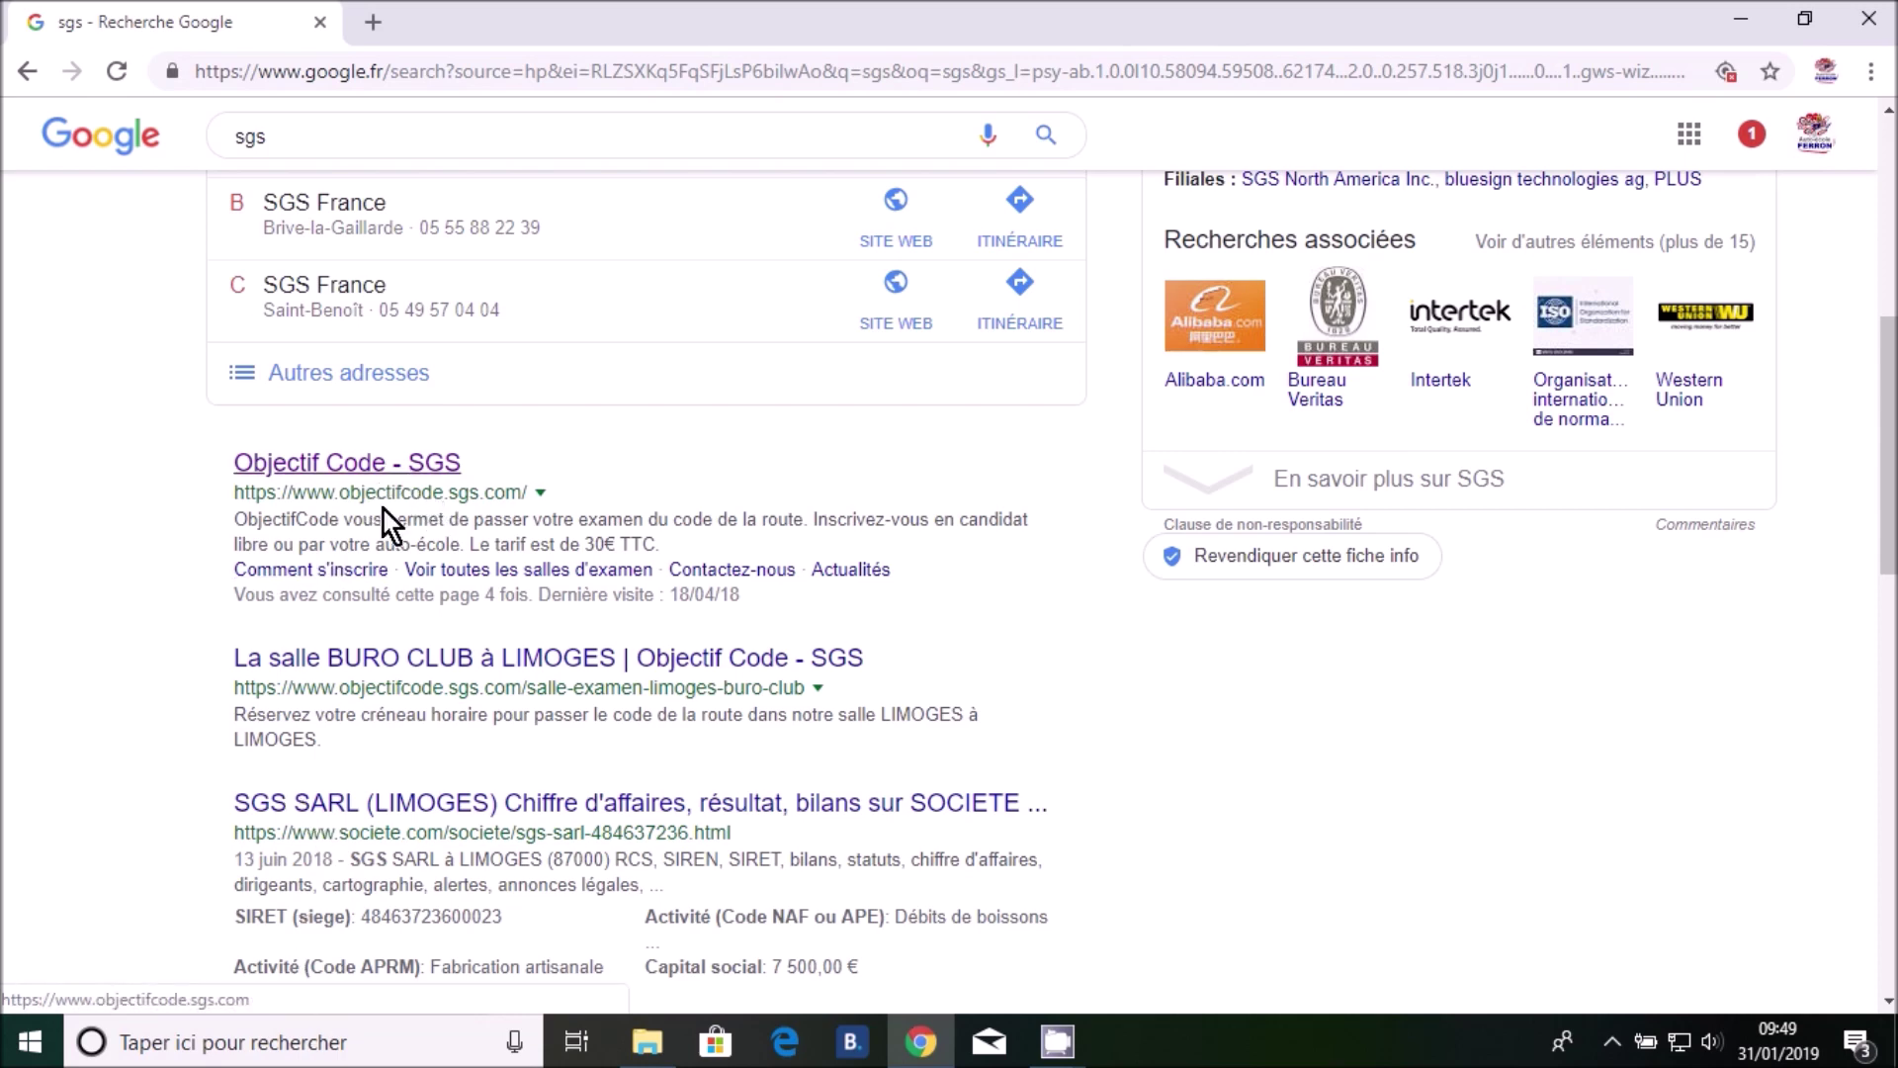
click(350, 465)
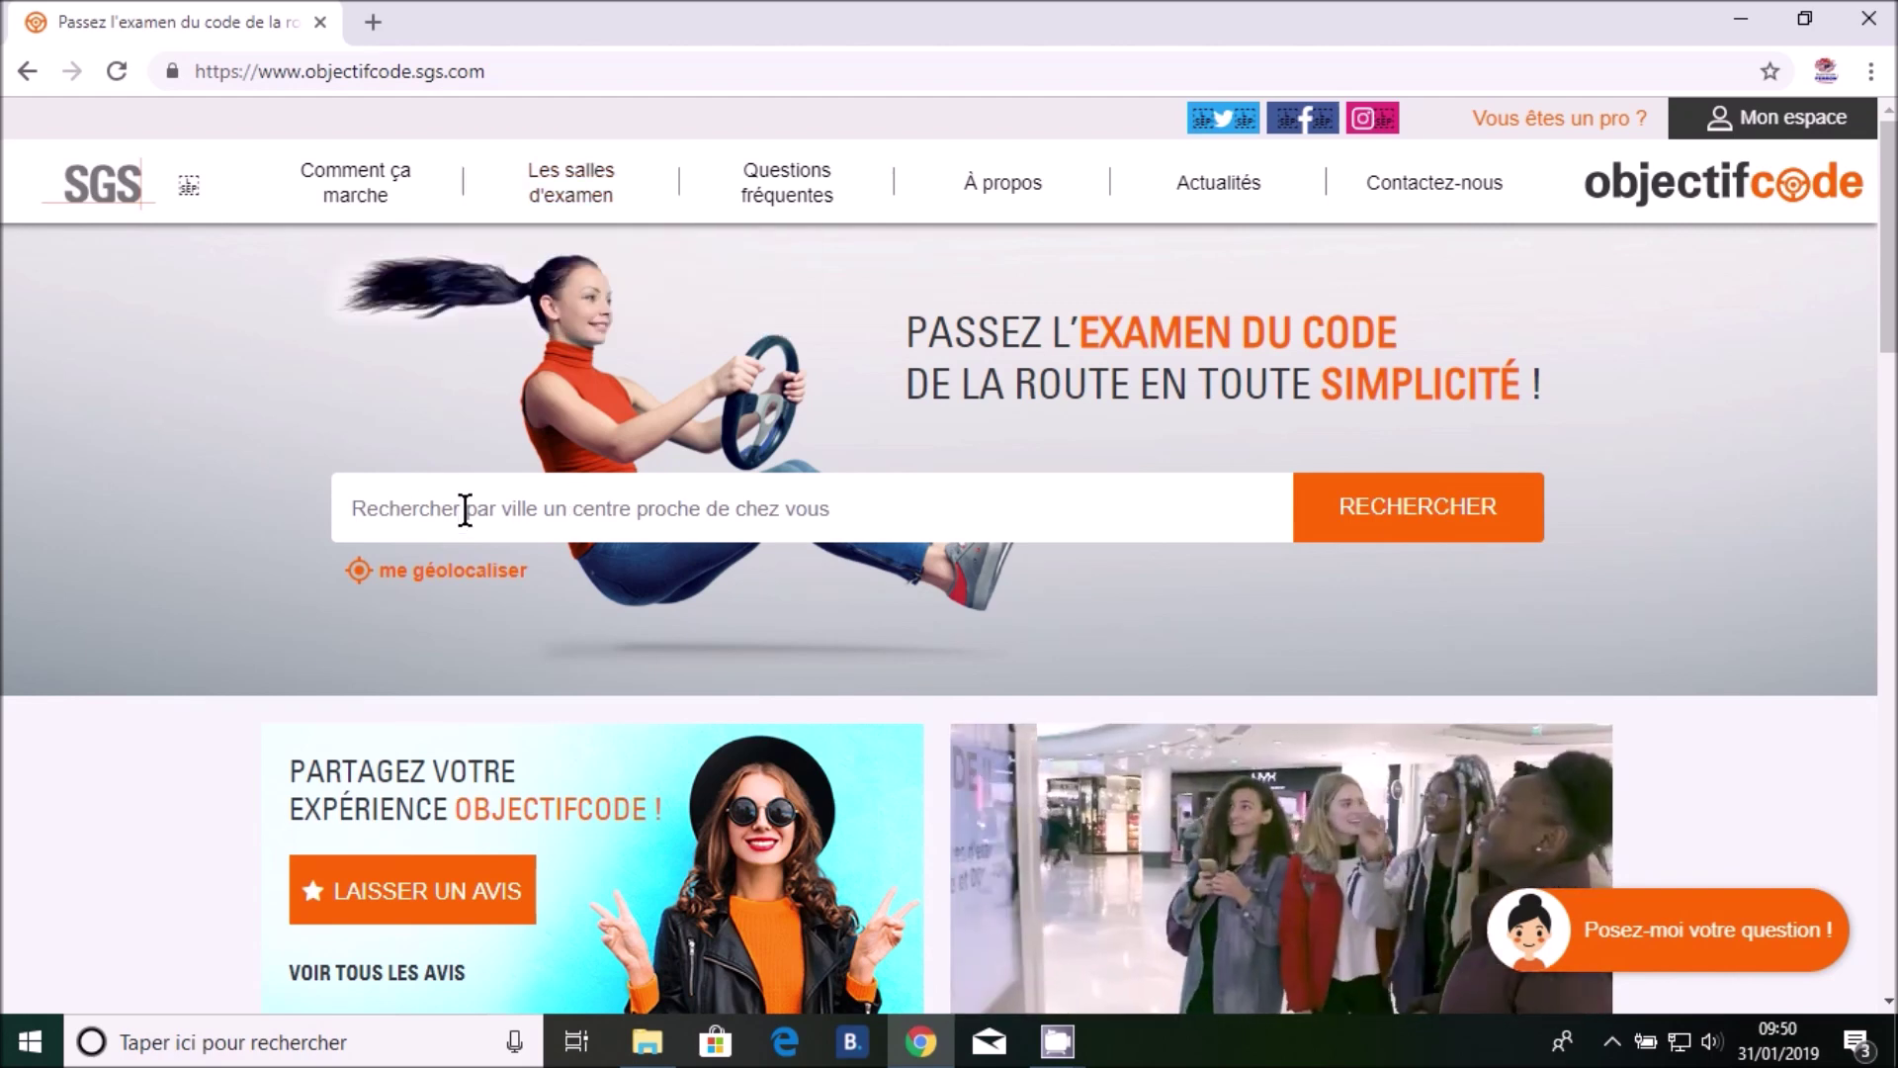
Search Objectif Code for exam centres near 'bernay'
click(738, 511)
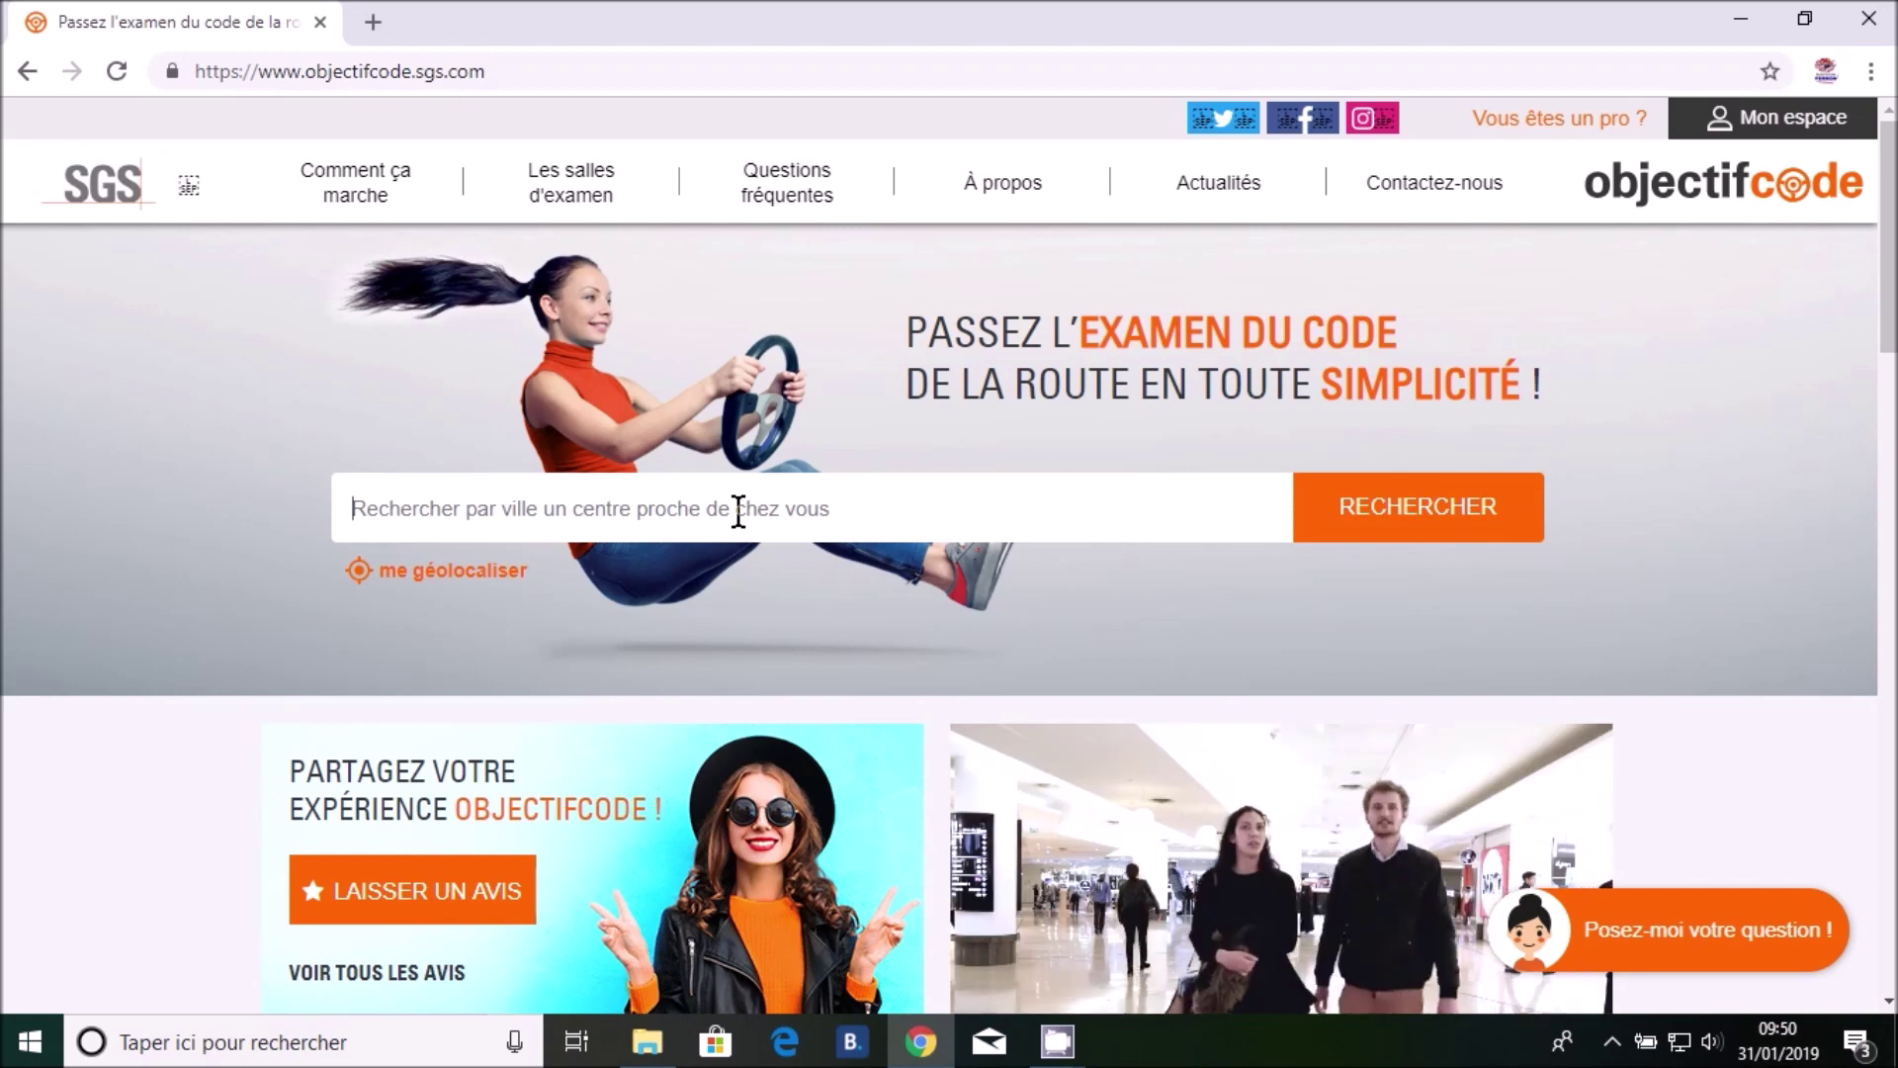
text(be)
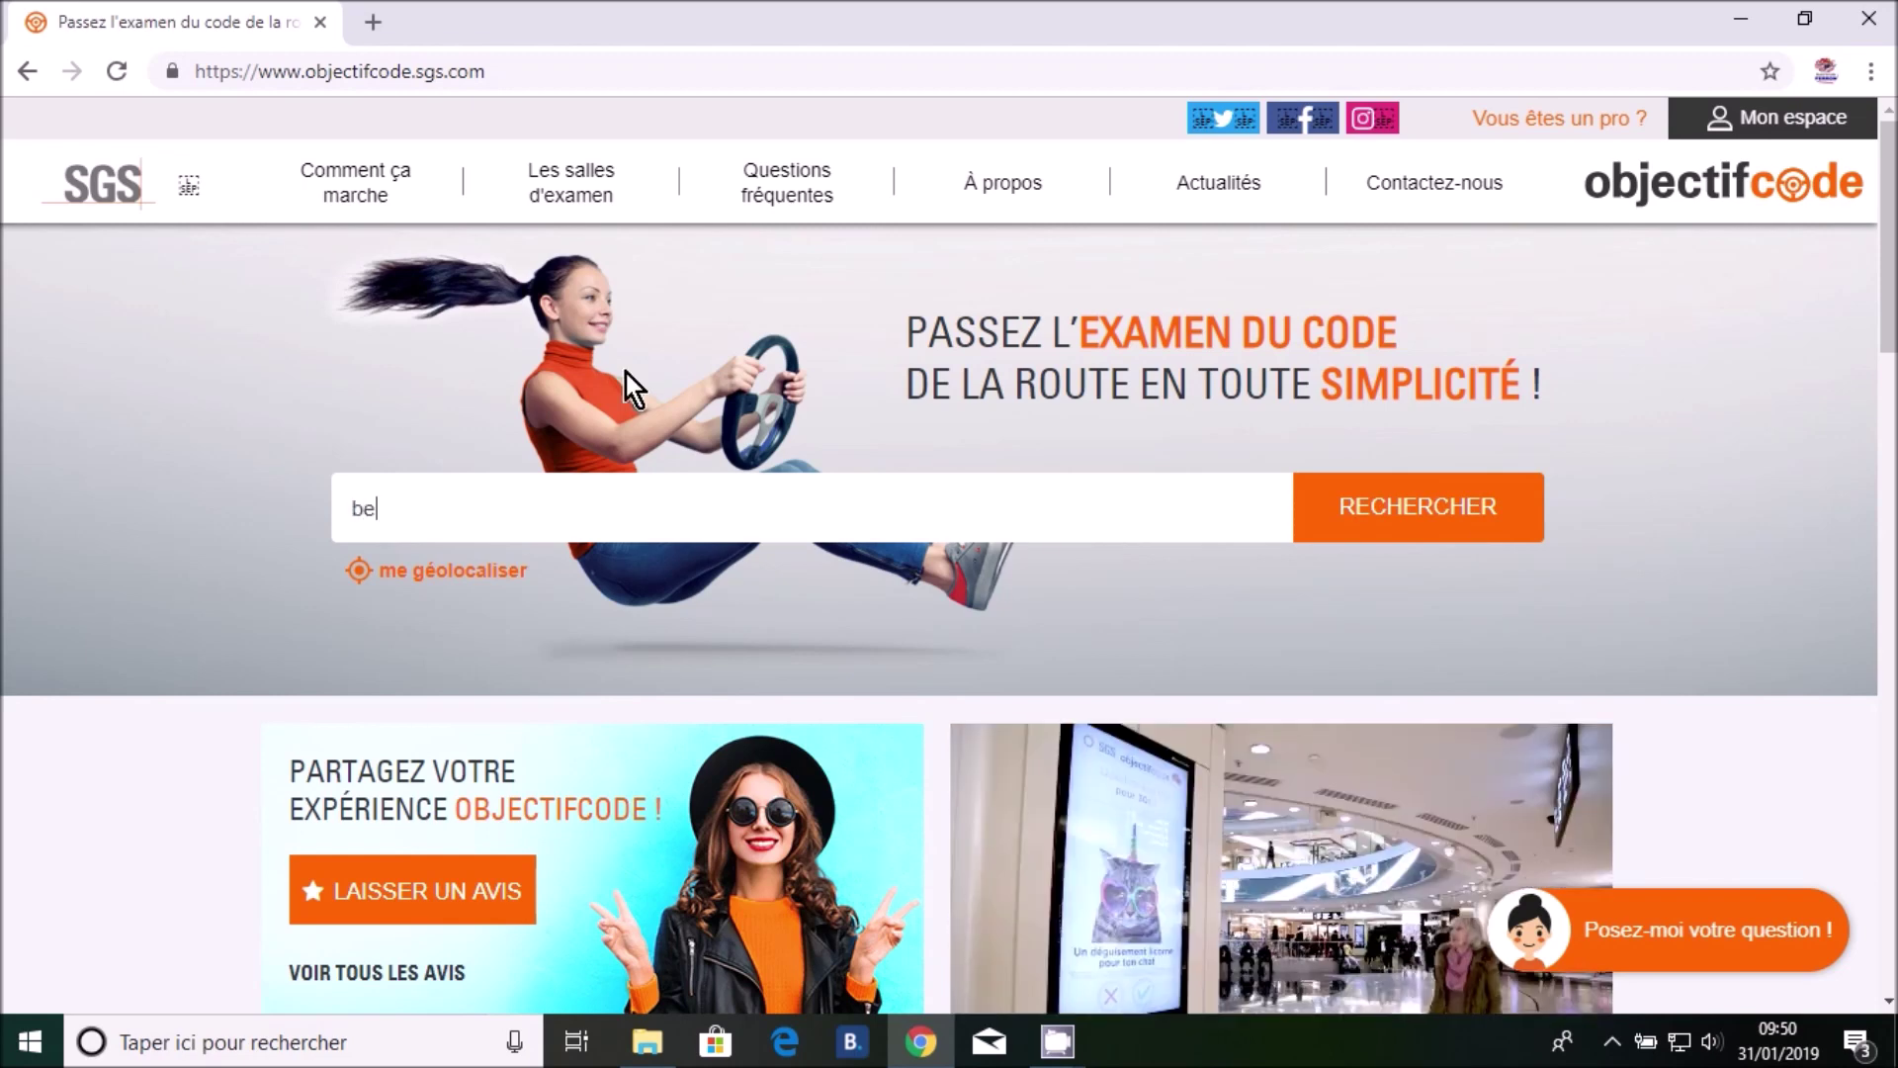
text(rnay)
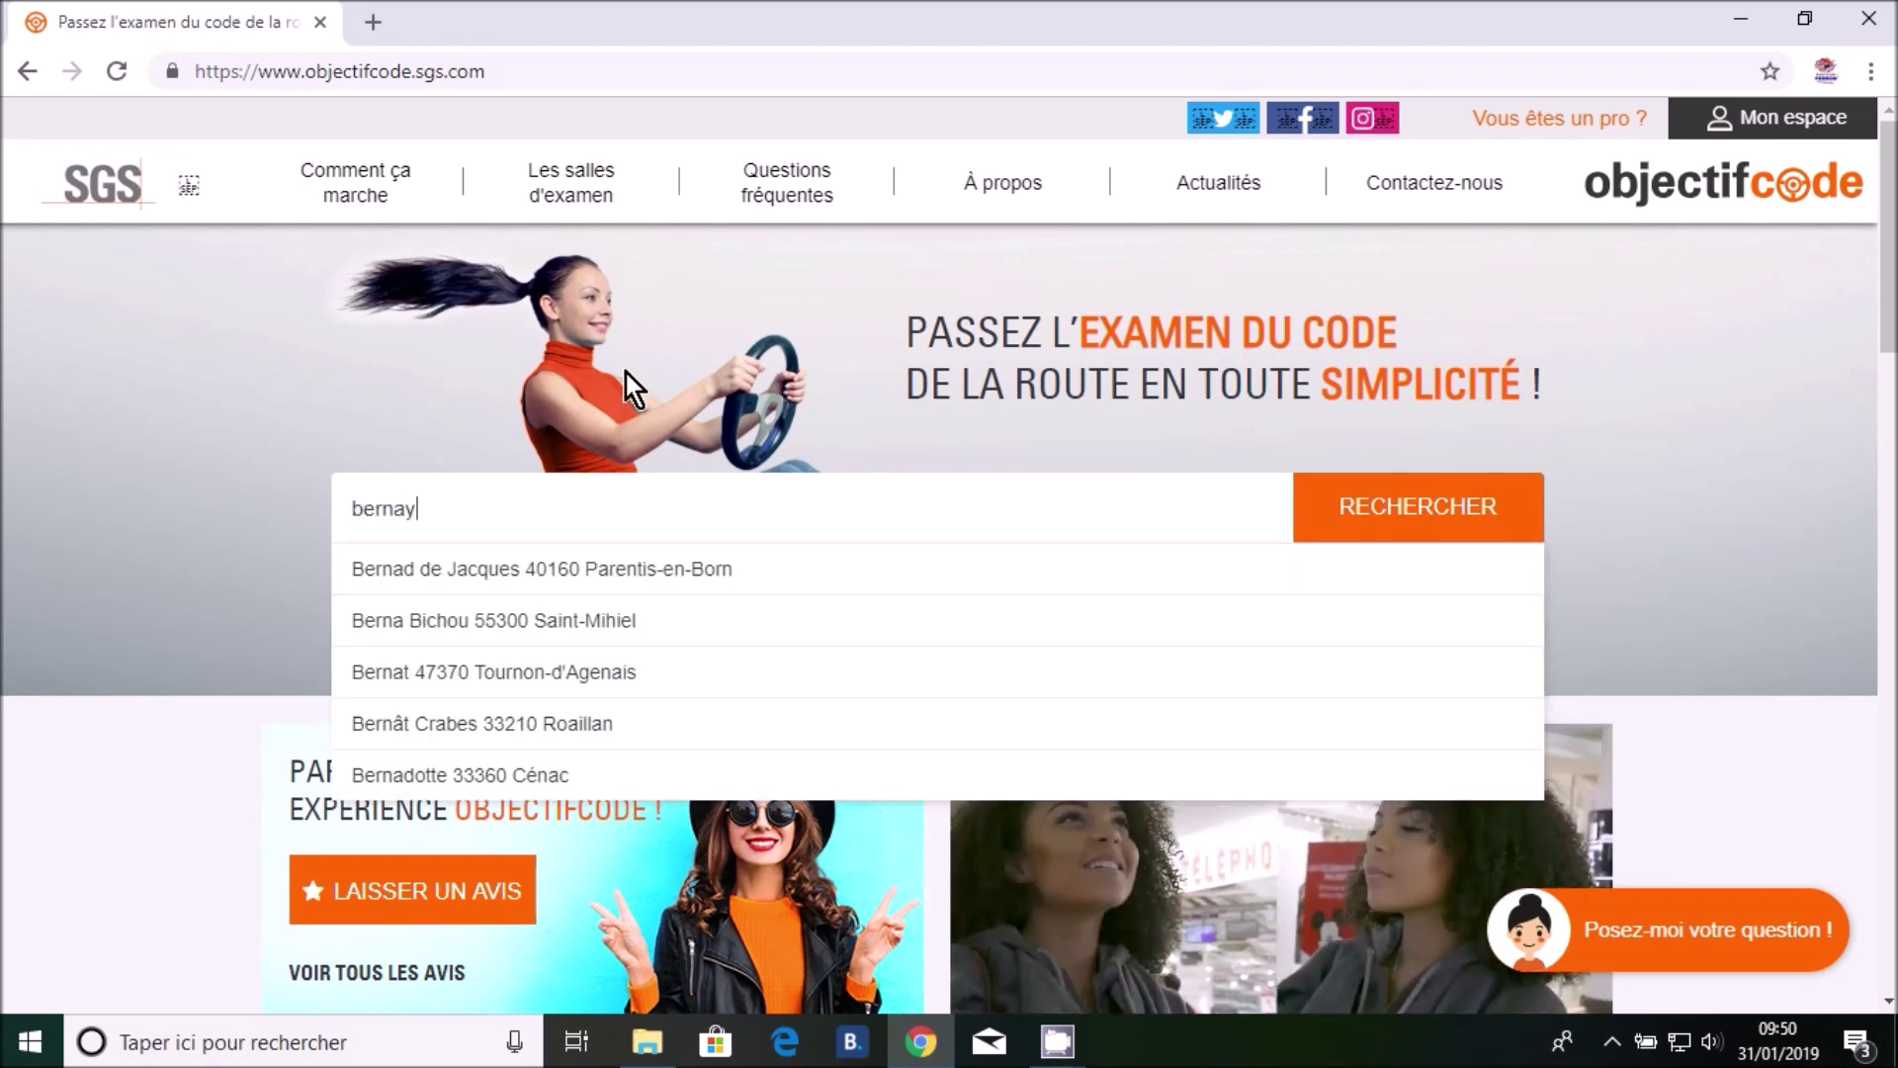
click(1352, 506)
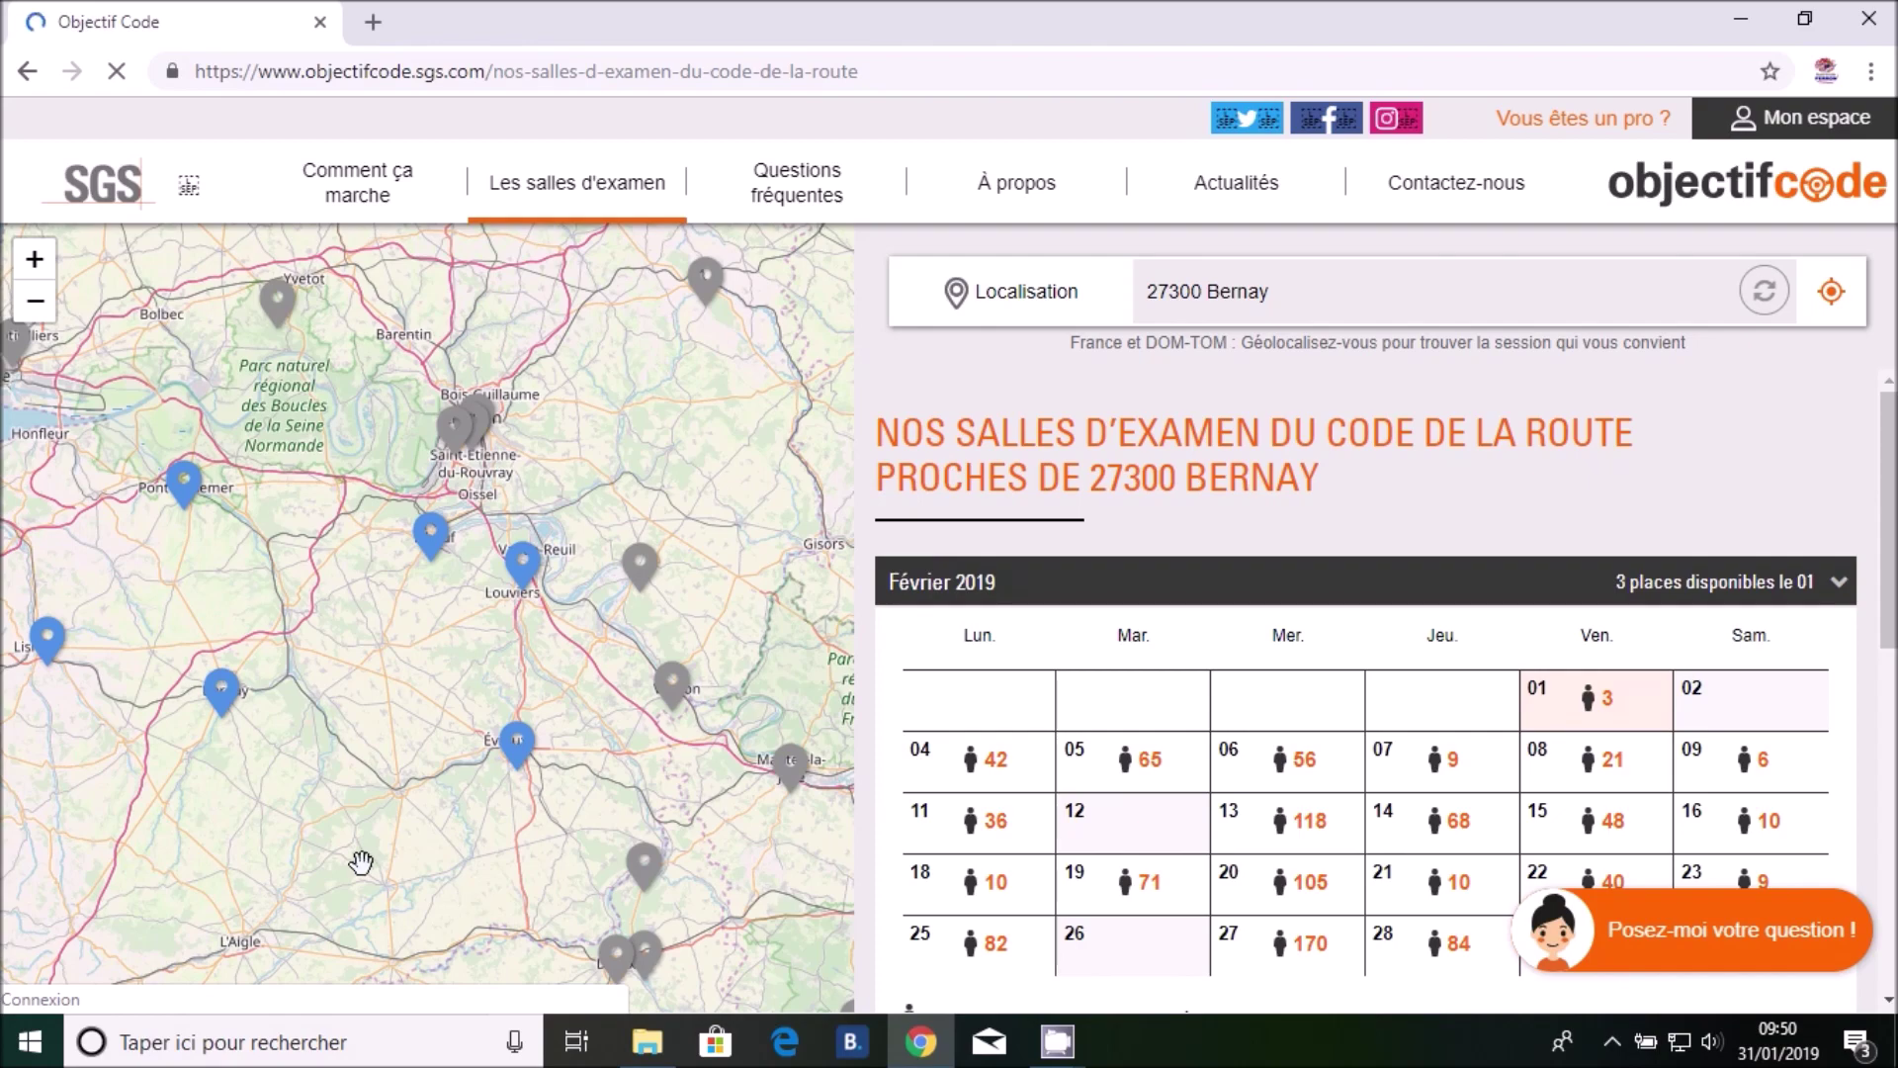
Open the Bernay CENTRE D AFFAIRES room and review its February–March 2019 calendar dates
mouse_move(225, 699)
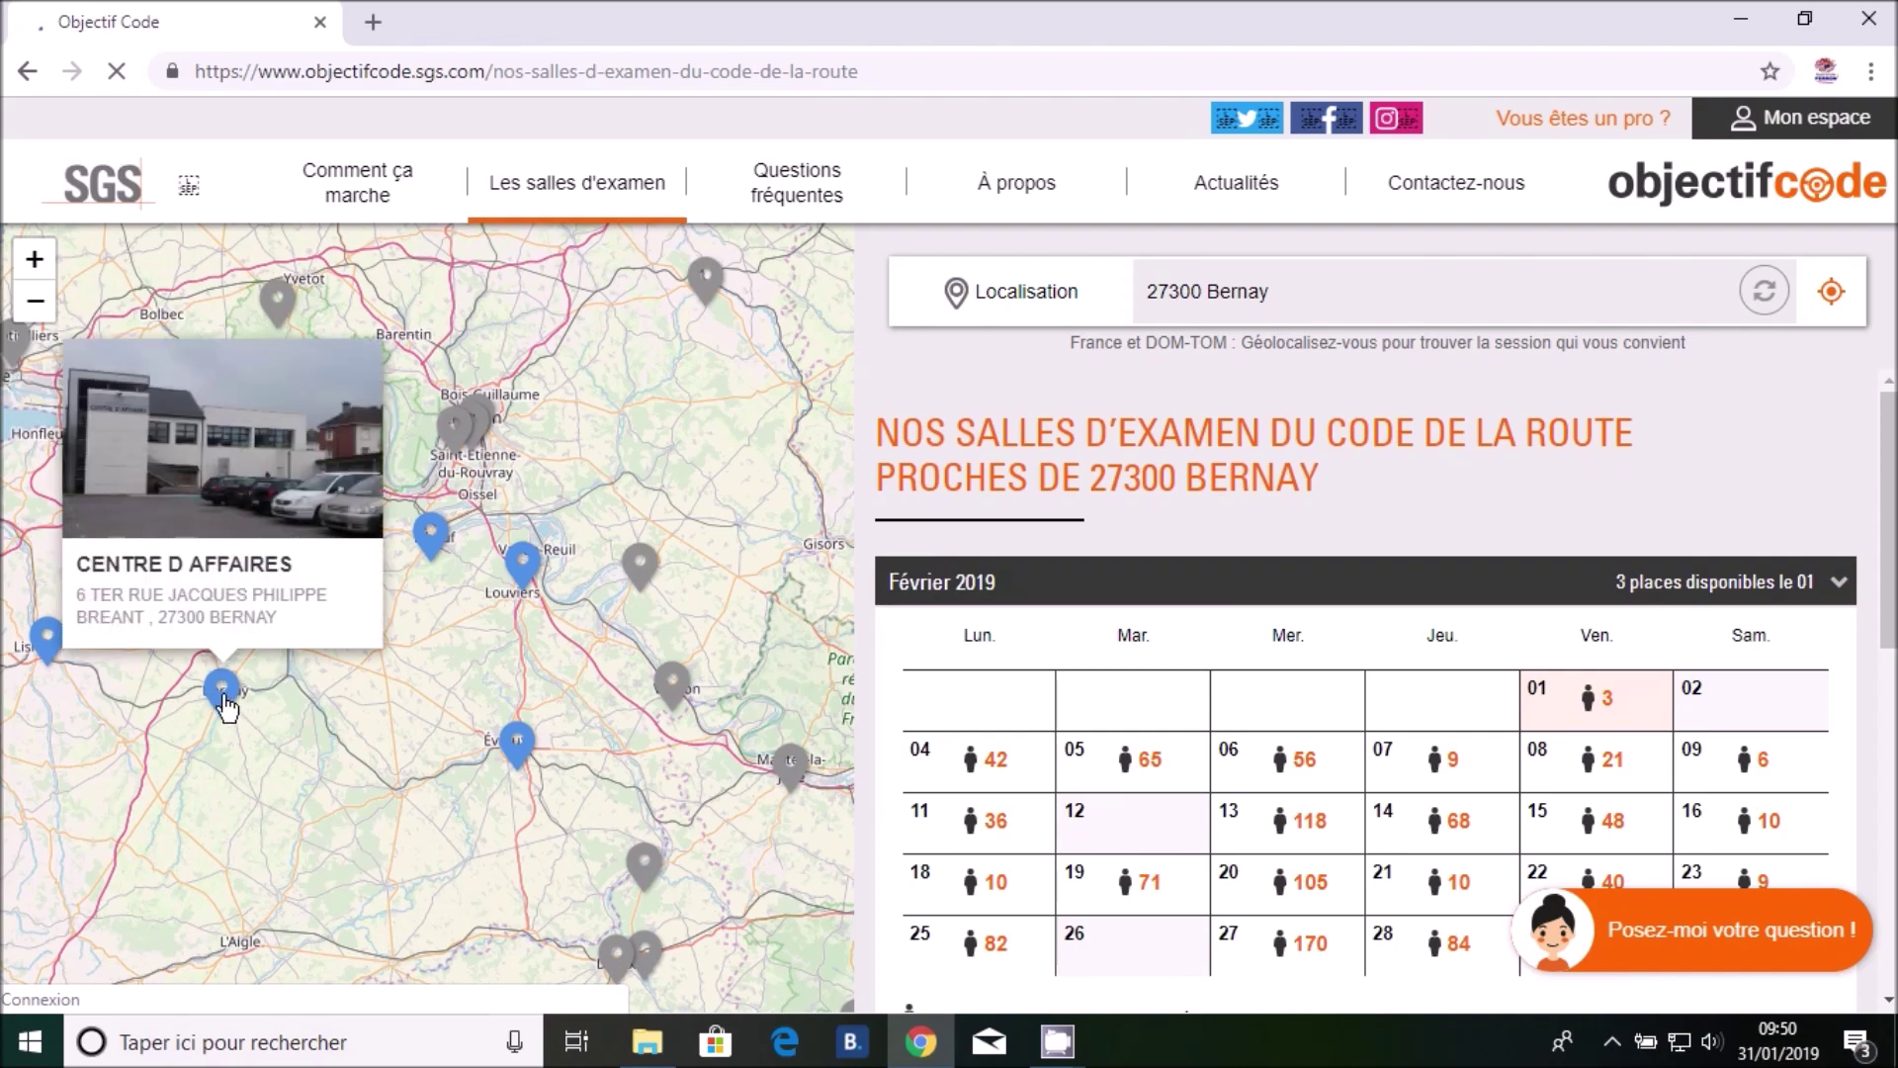
click(224, 698)
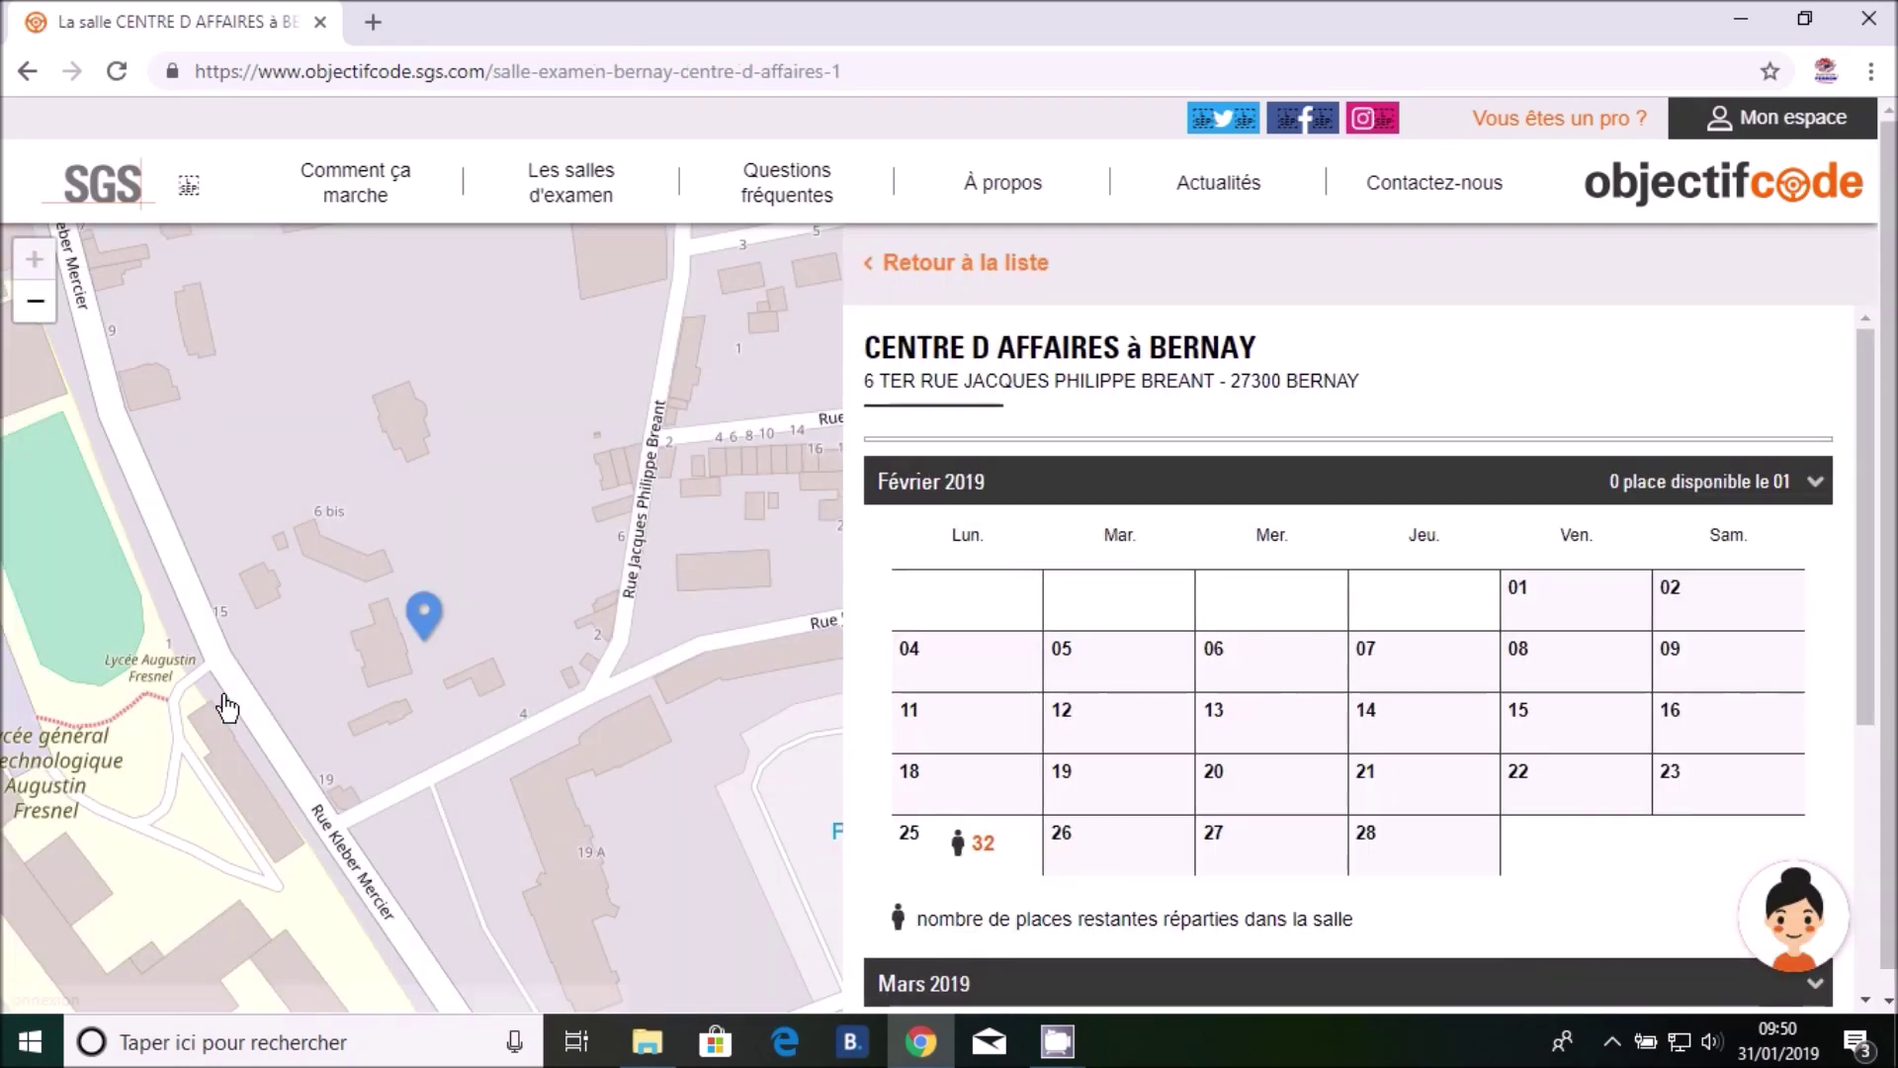
scroll(1636, 722, down, 1)
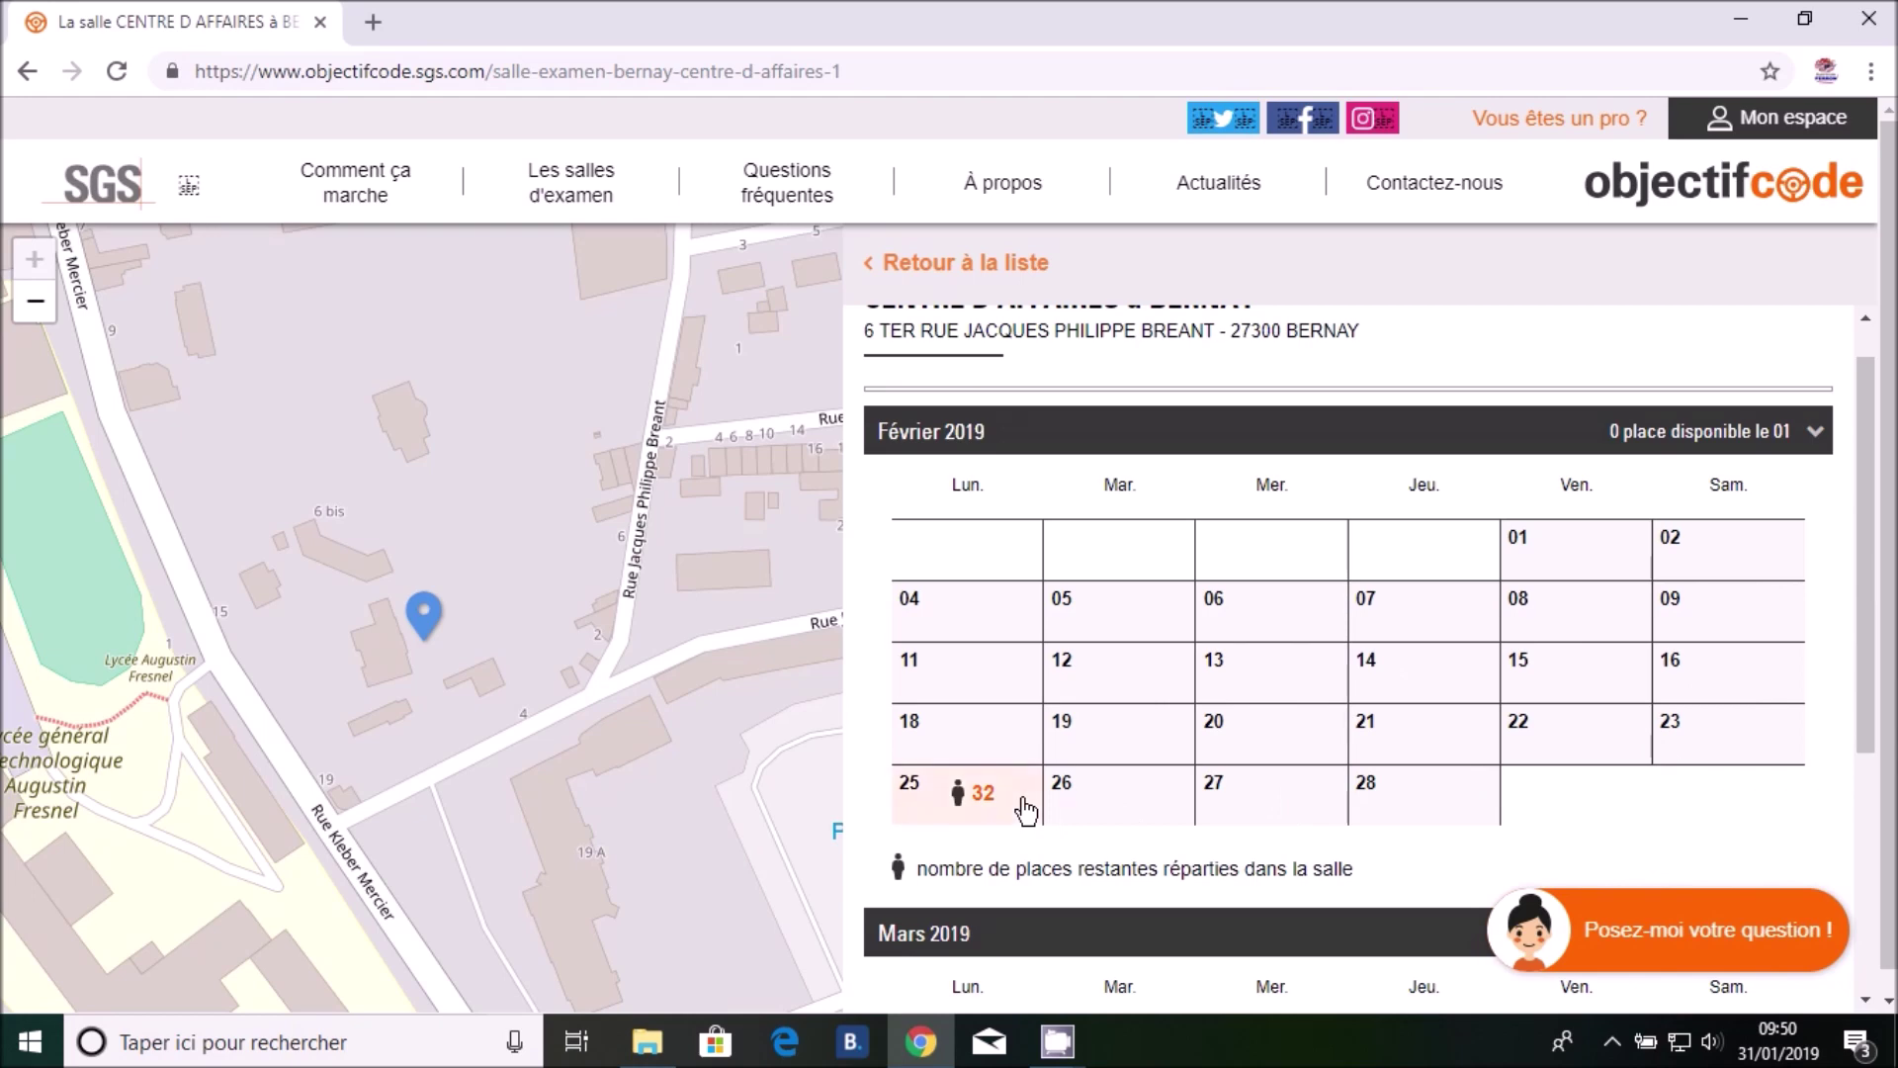
scroll(1687, 785, down, 4)
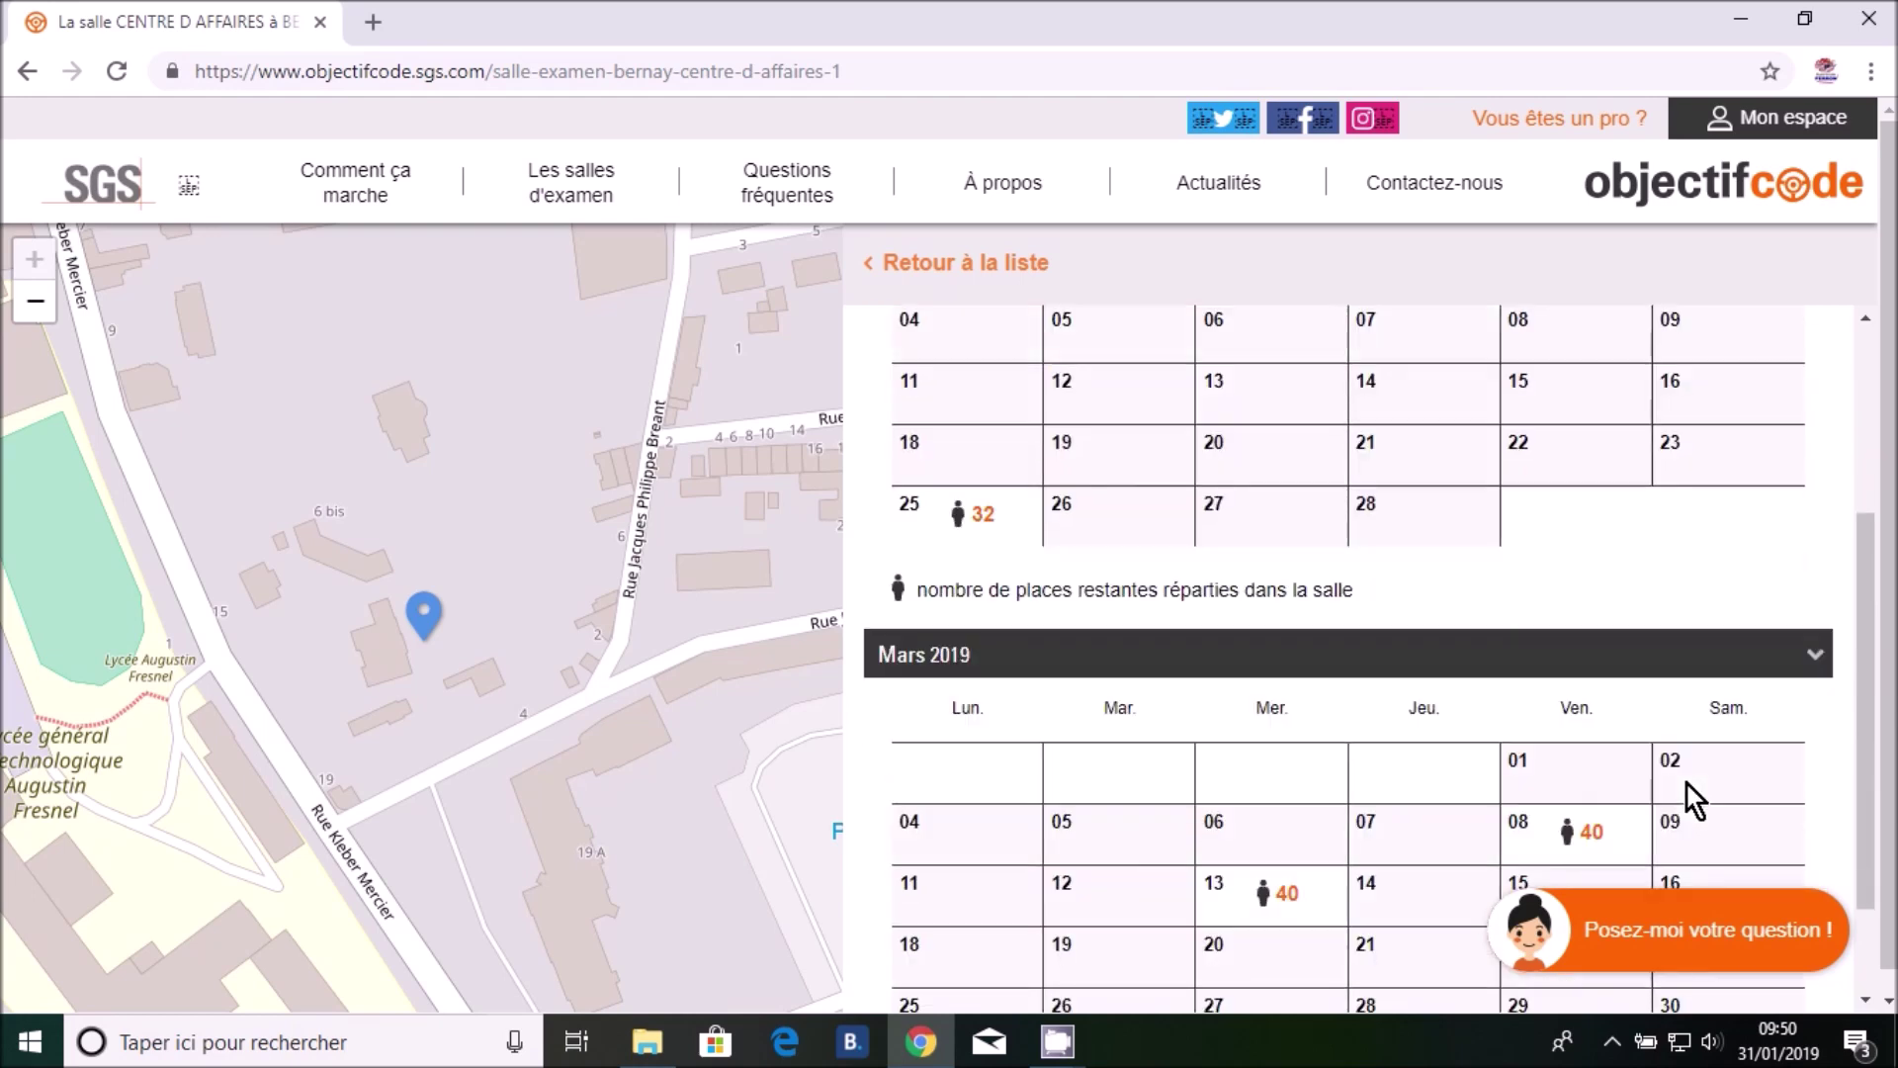
scroll(1687, 791, up, 3)
scroll(1687, 791, down, 3)
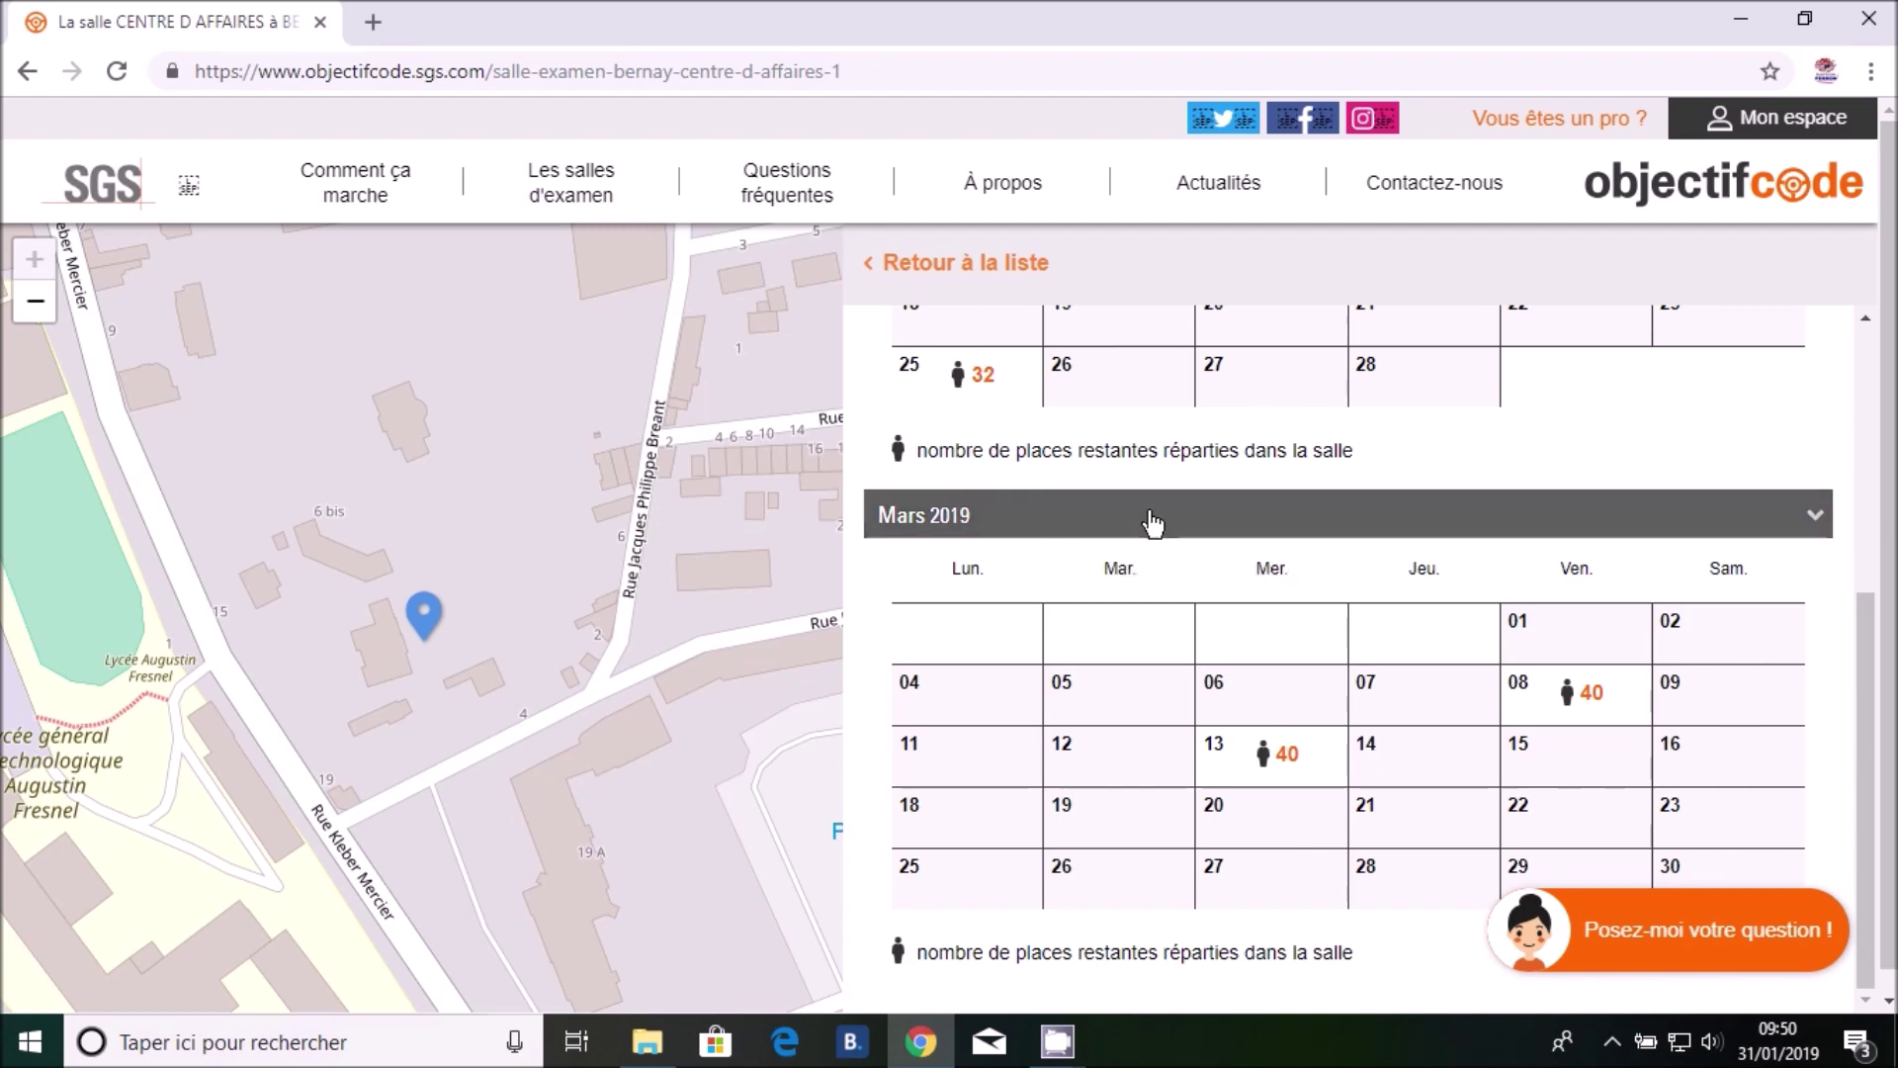
Show the exam time slots available on 25 February at the Bernay centre
click(1006, 401)
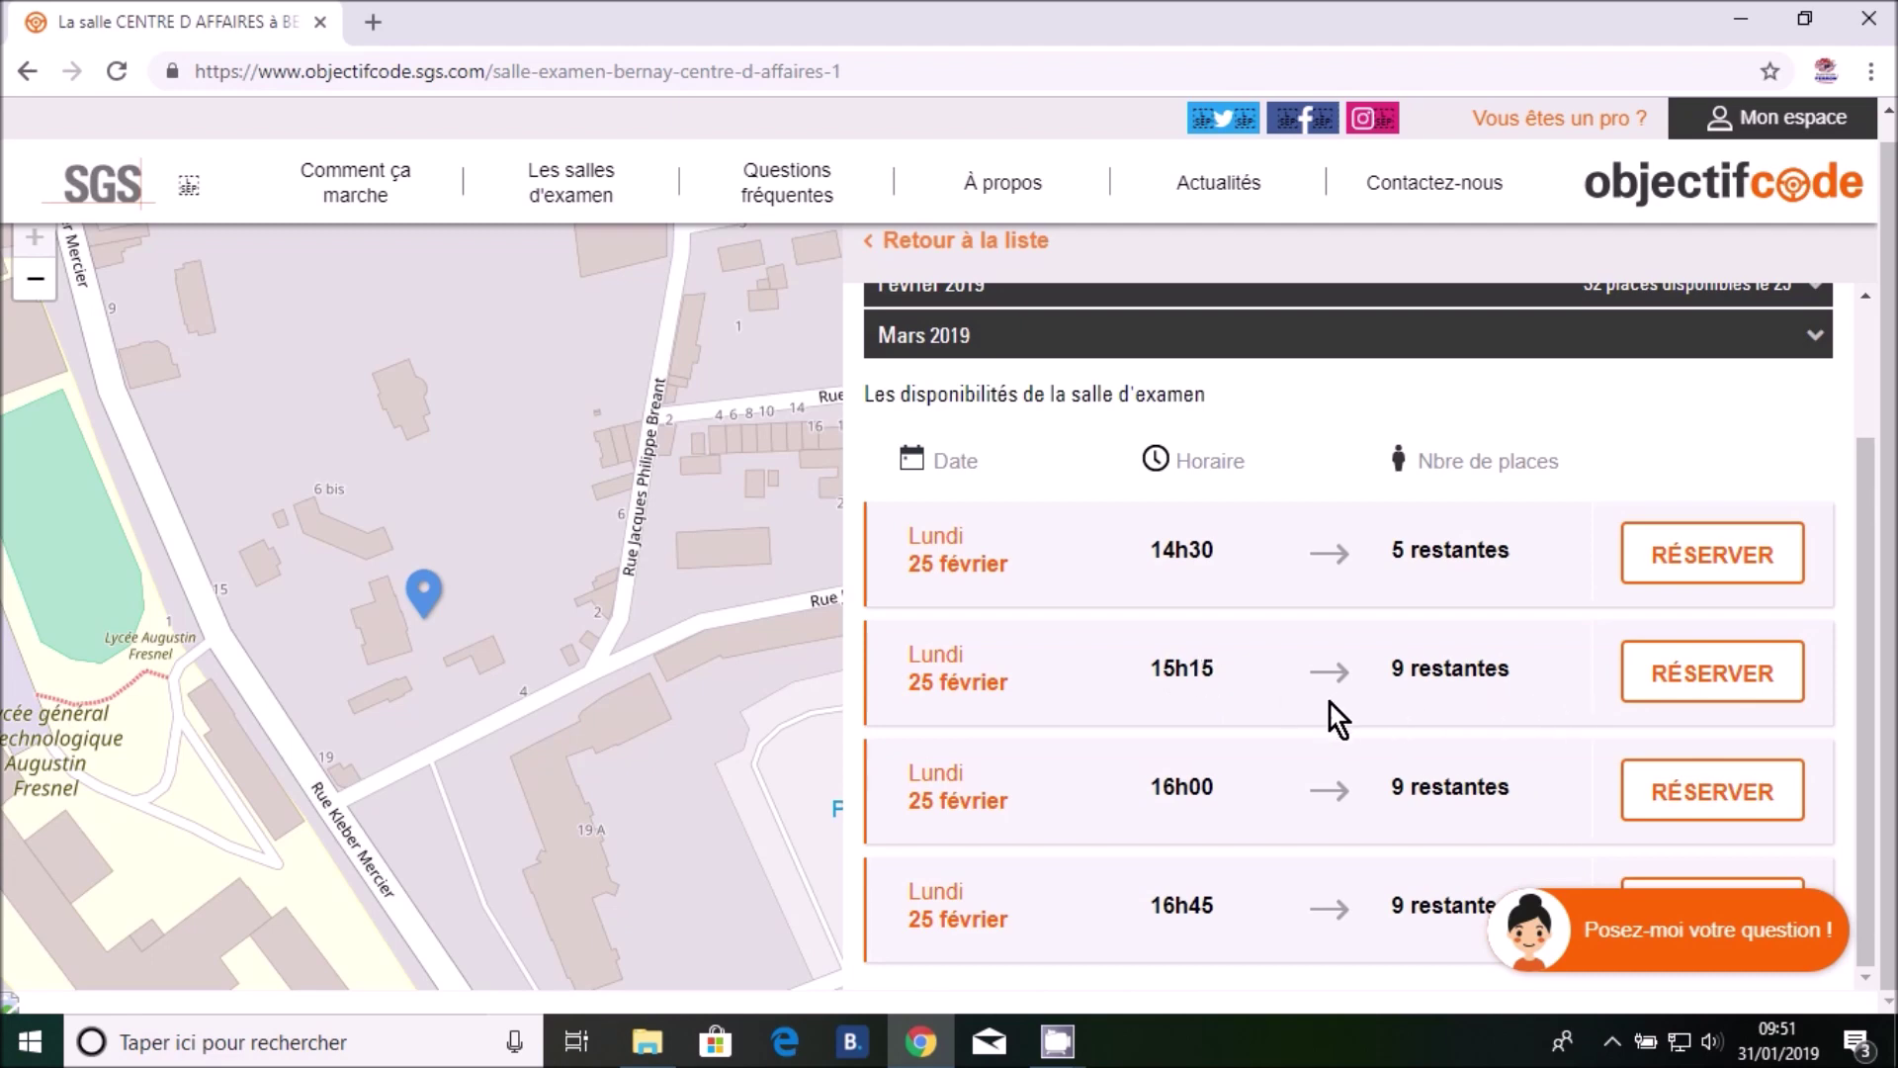
drag(1219, 667, 1163, 666)
click(1236, 676)
Book the 15h15 slot and enter the candidate's surname, first name and mobile number
click(1701, 689)
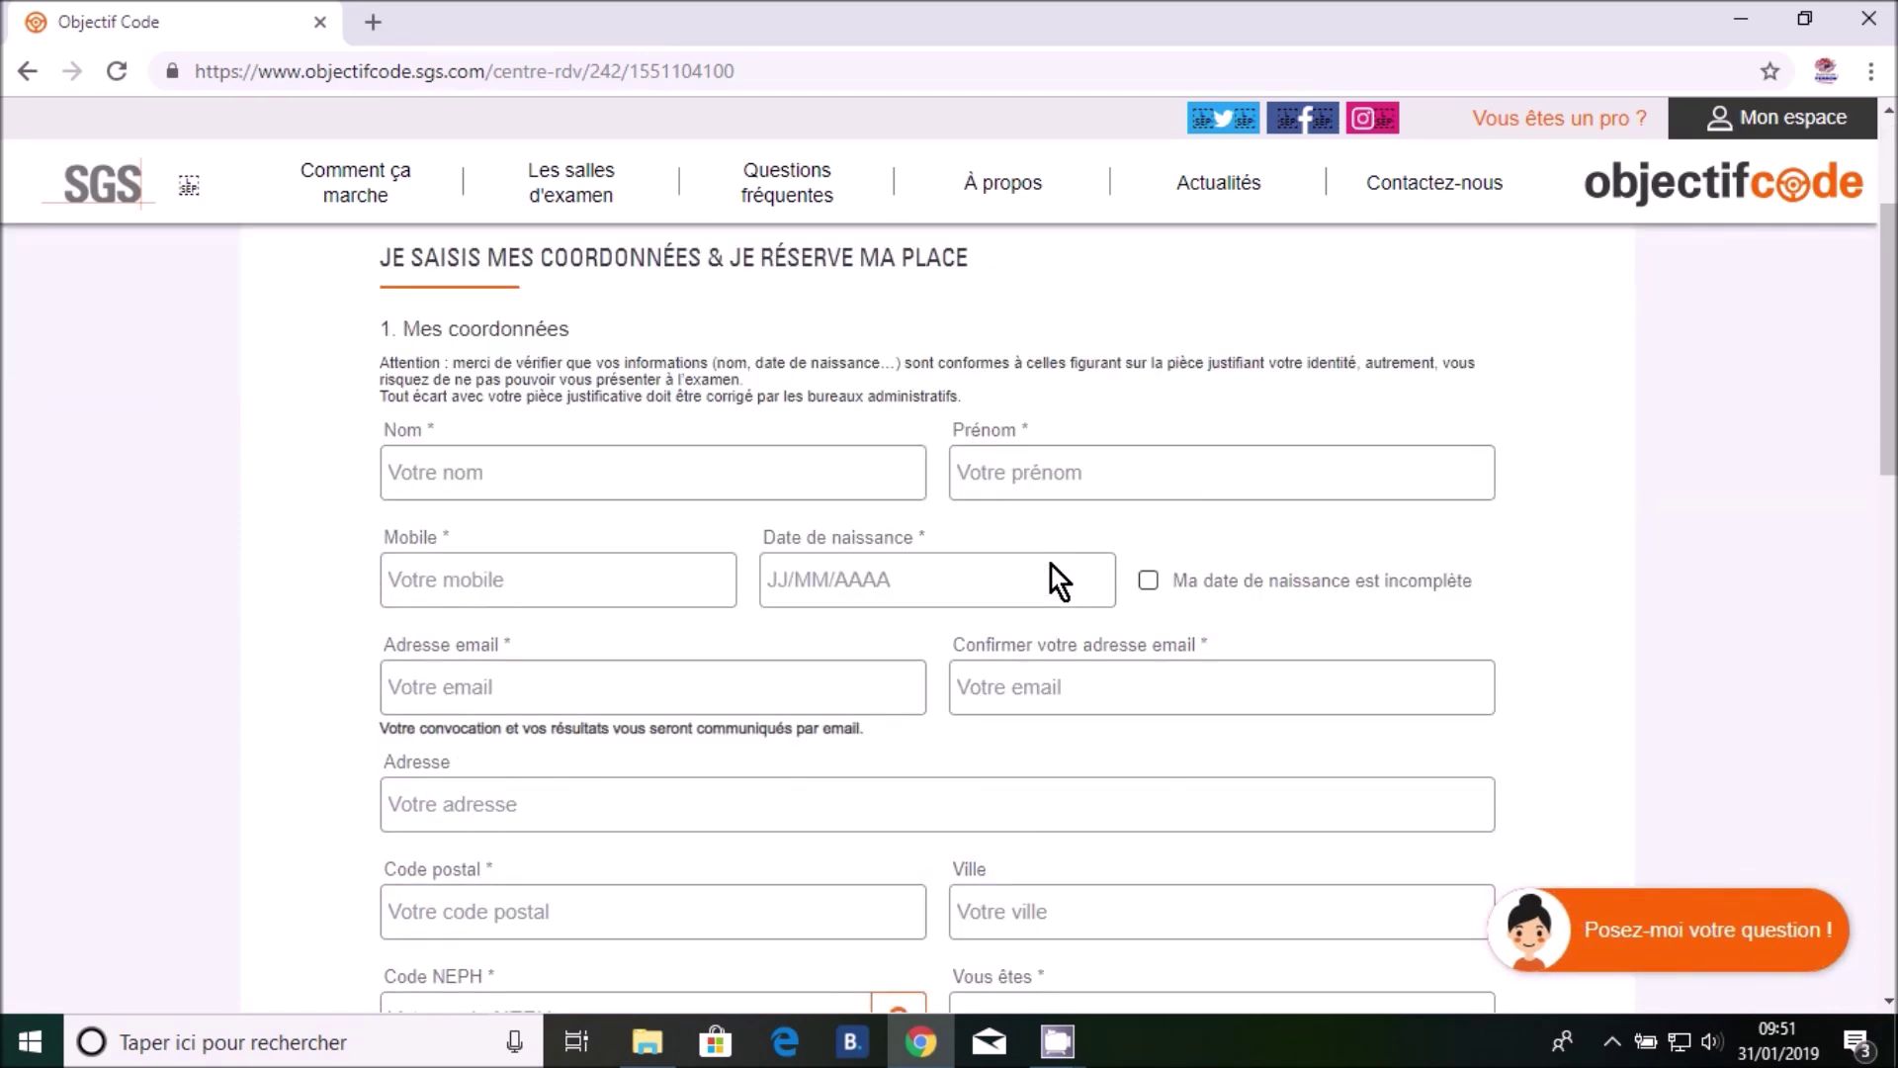
click(666, 479)
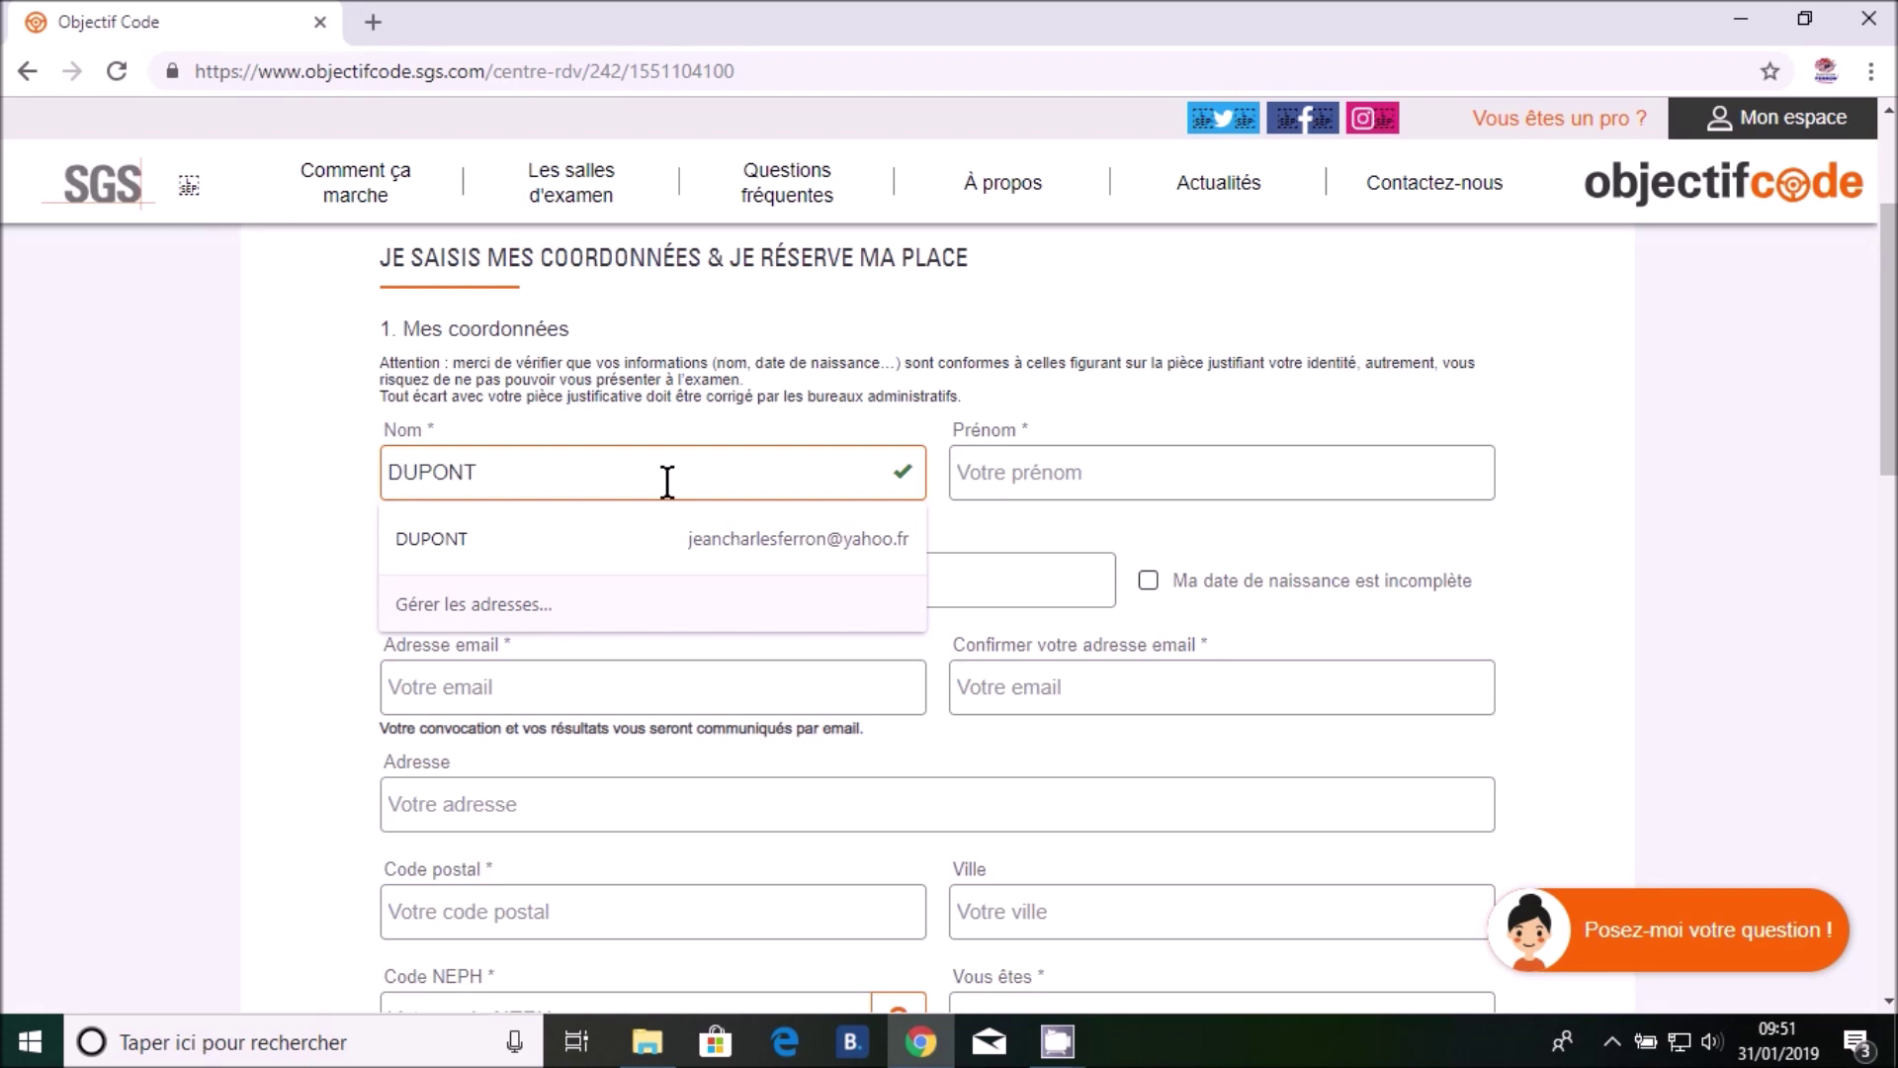
click(1220, 456)
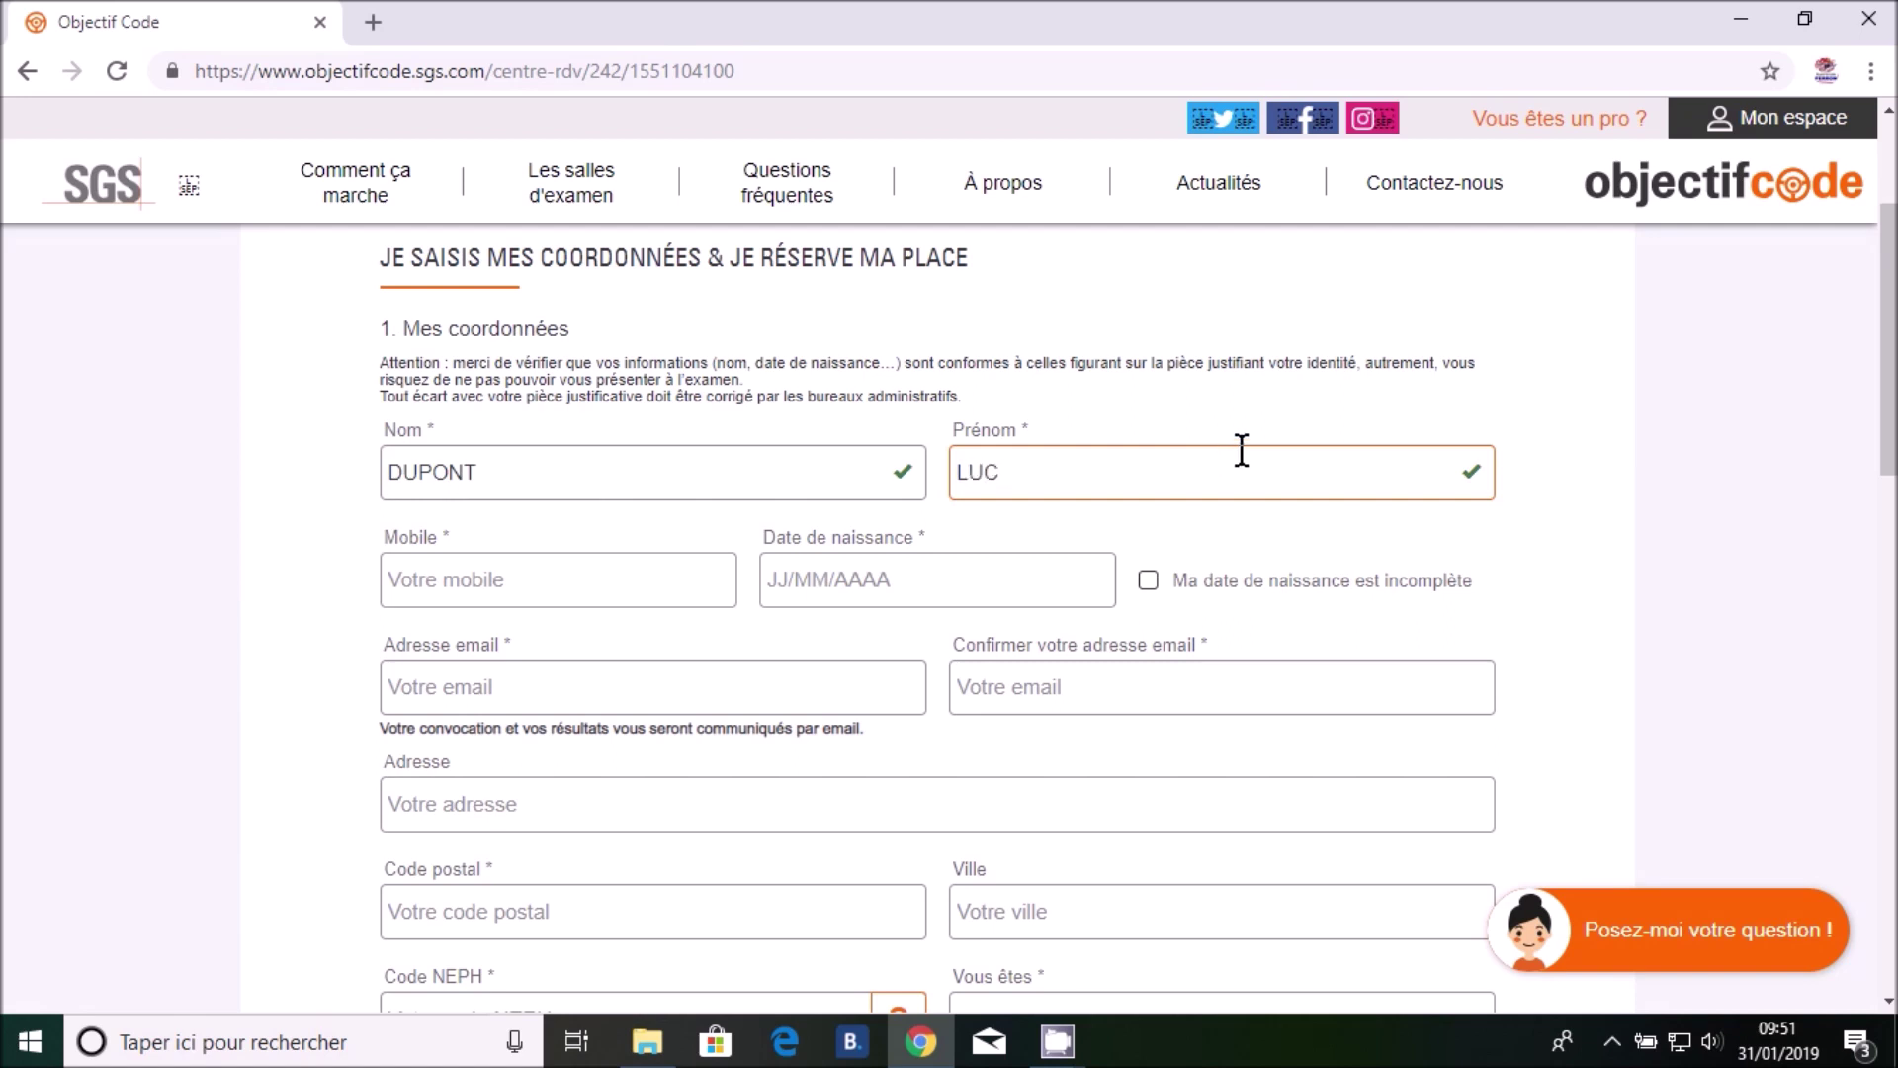
click(509, 579)
text(0607080910)
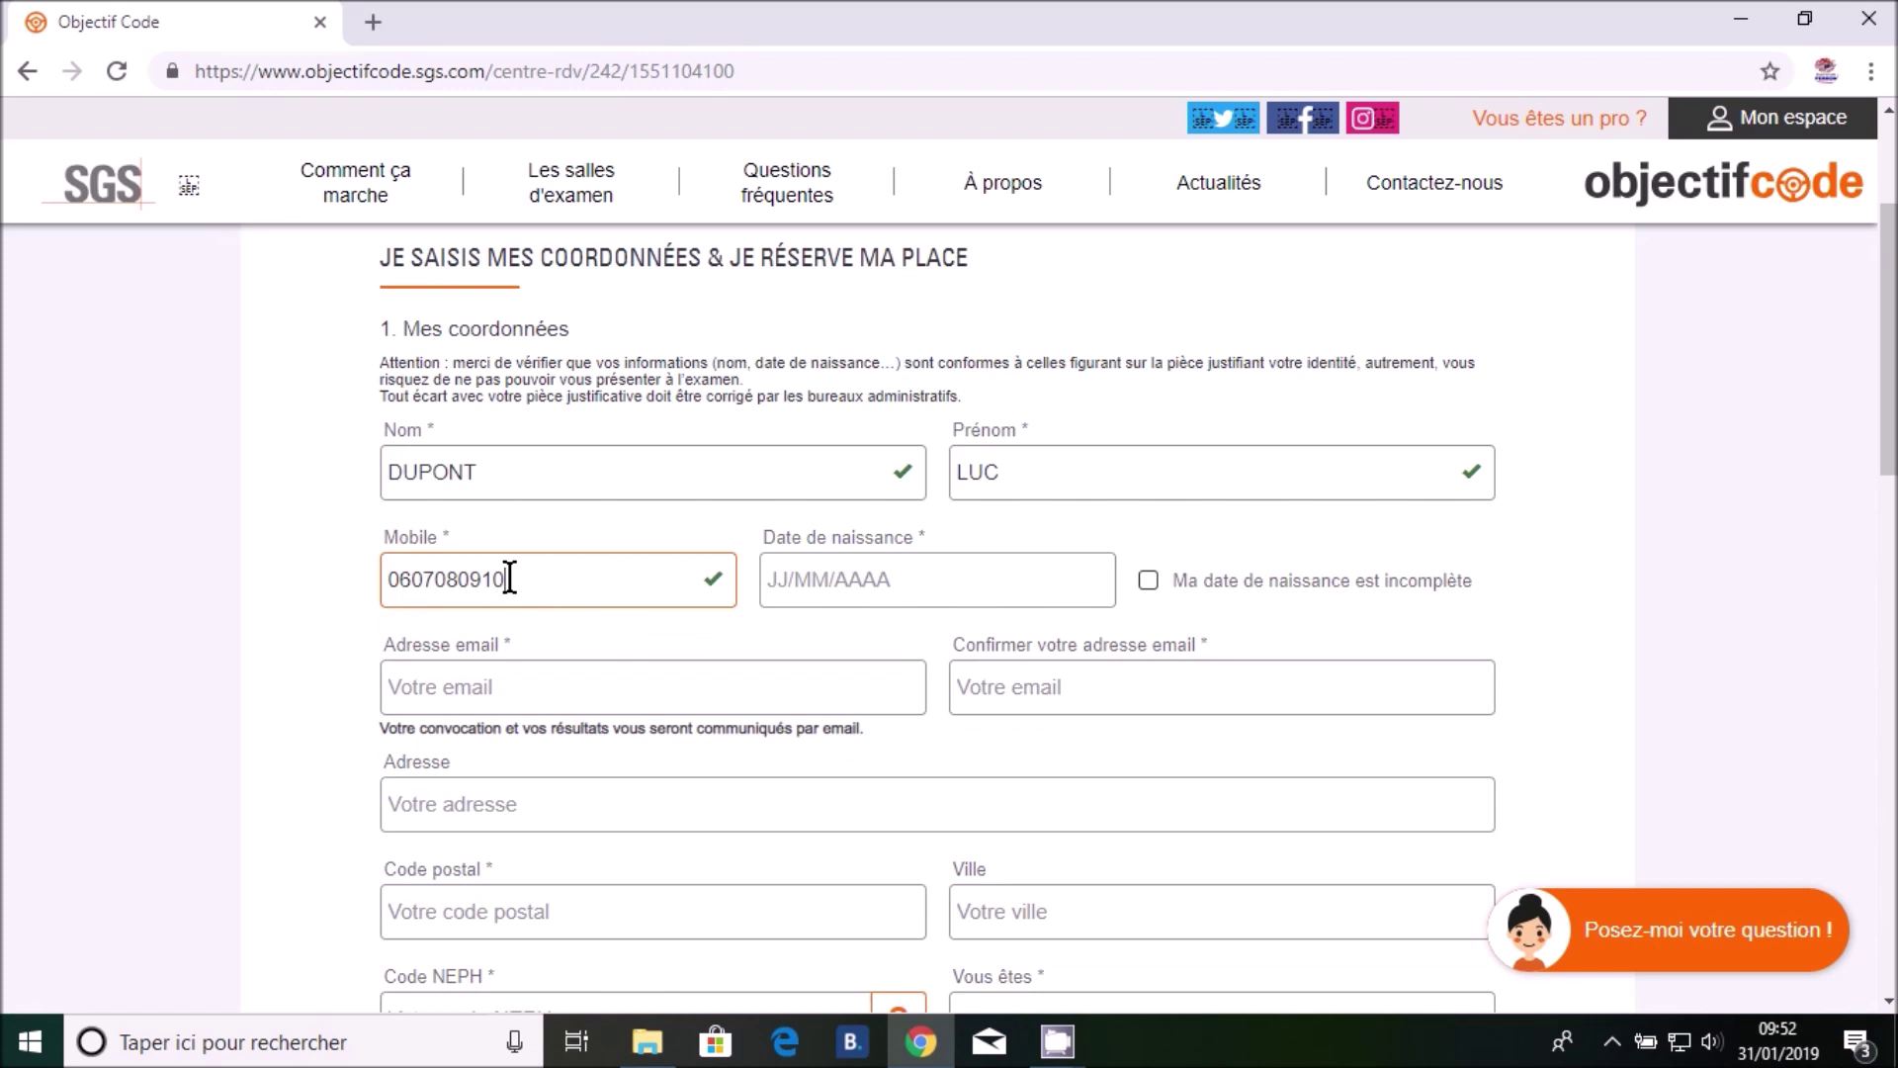
Fill in the candidate's date of birth and e-mail address
click(897, 580)
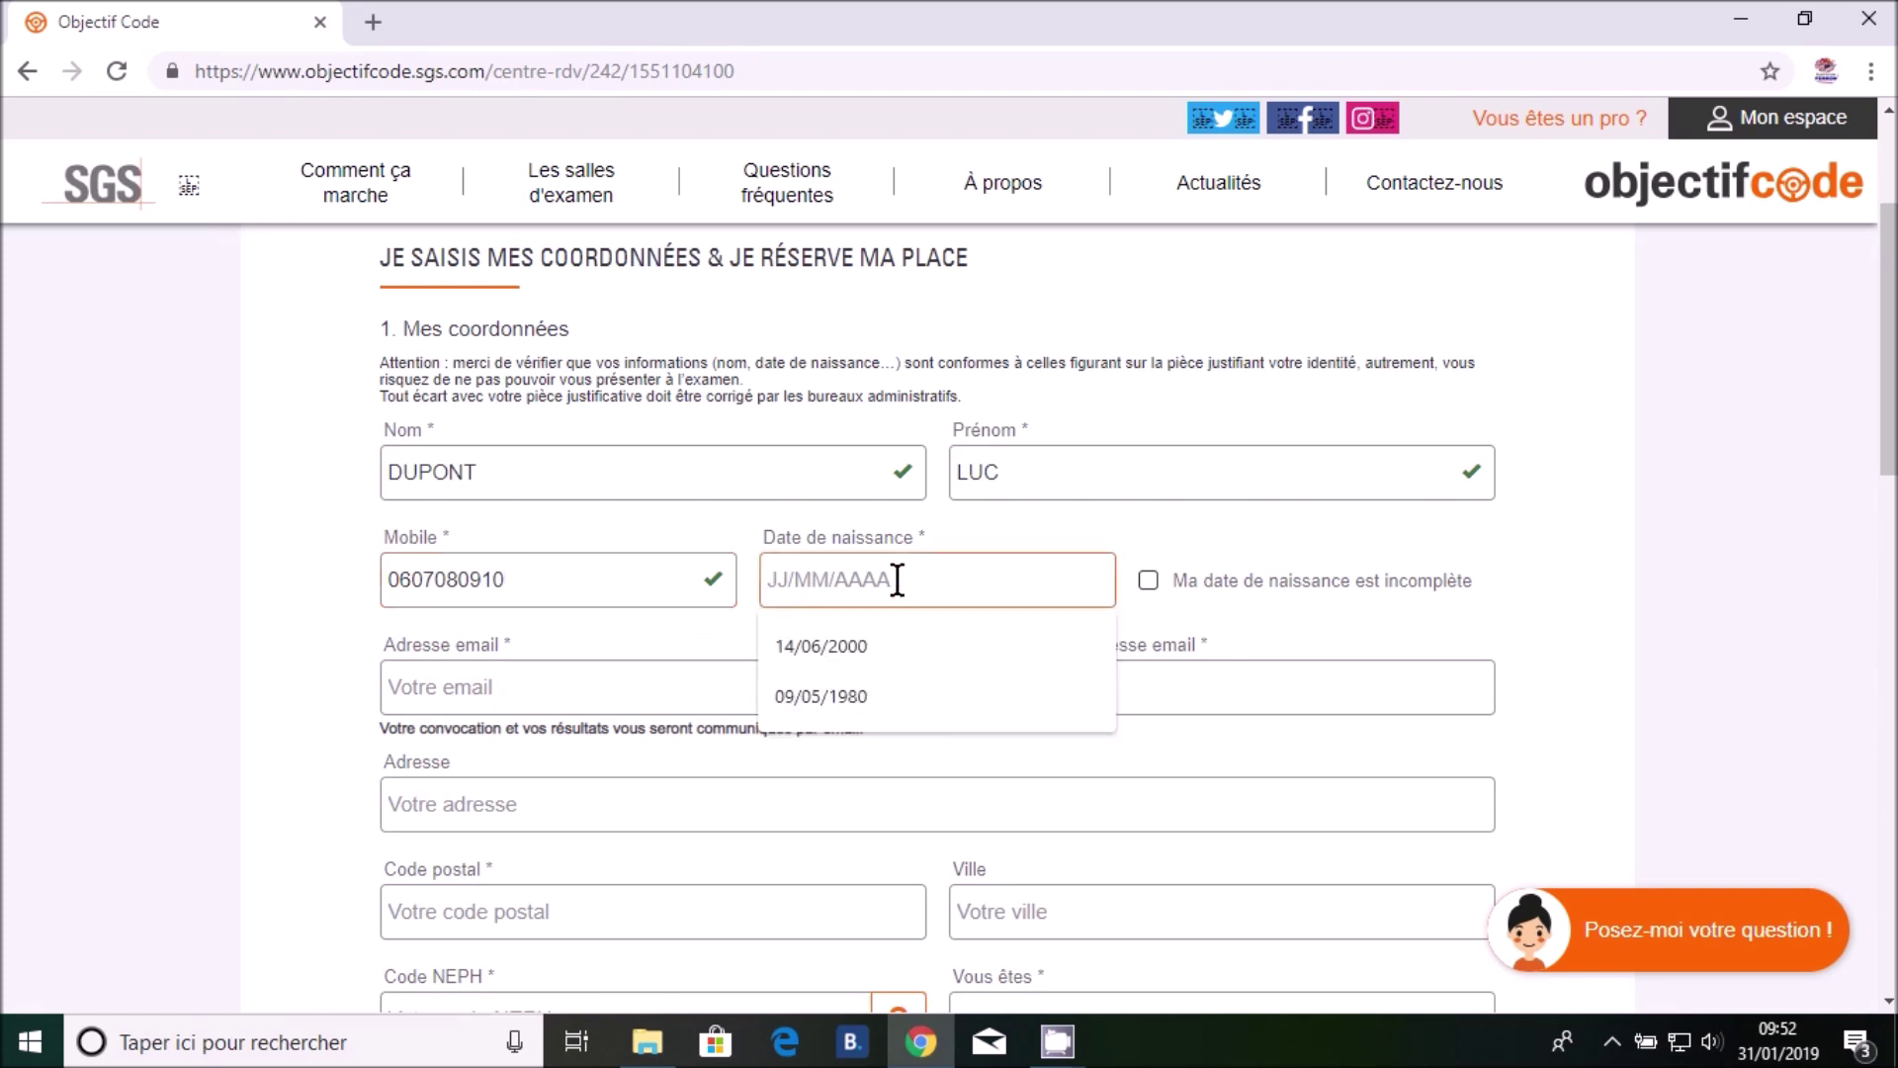
text(05)
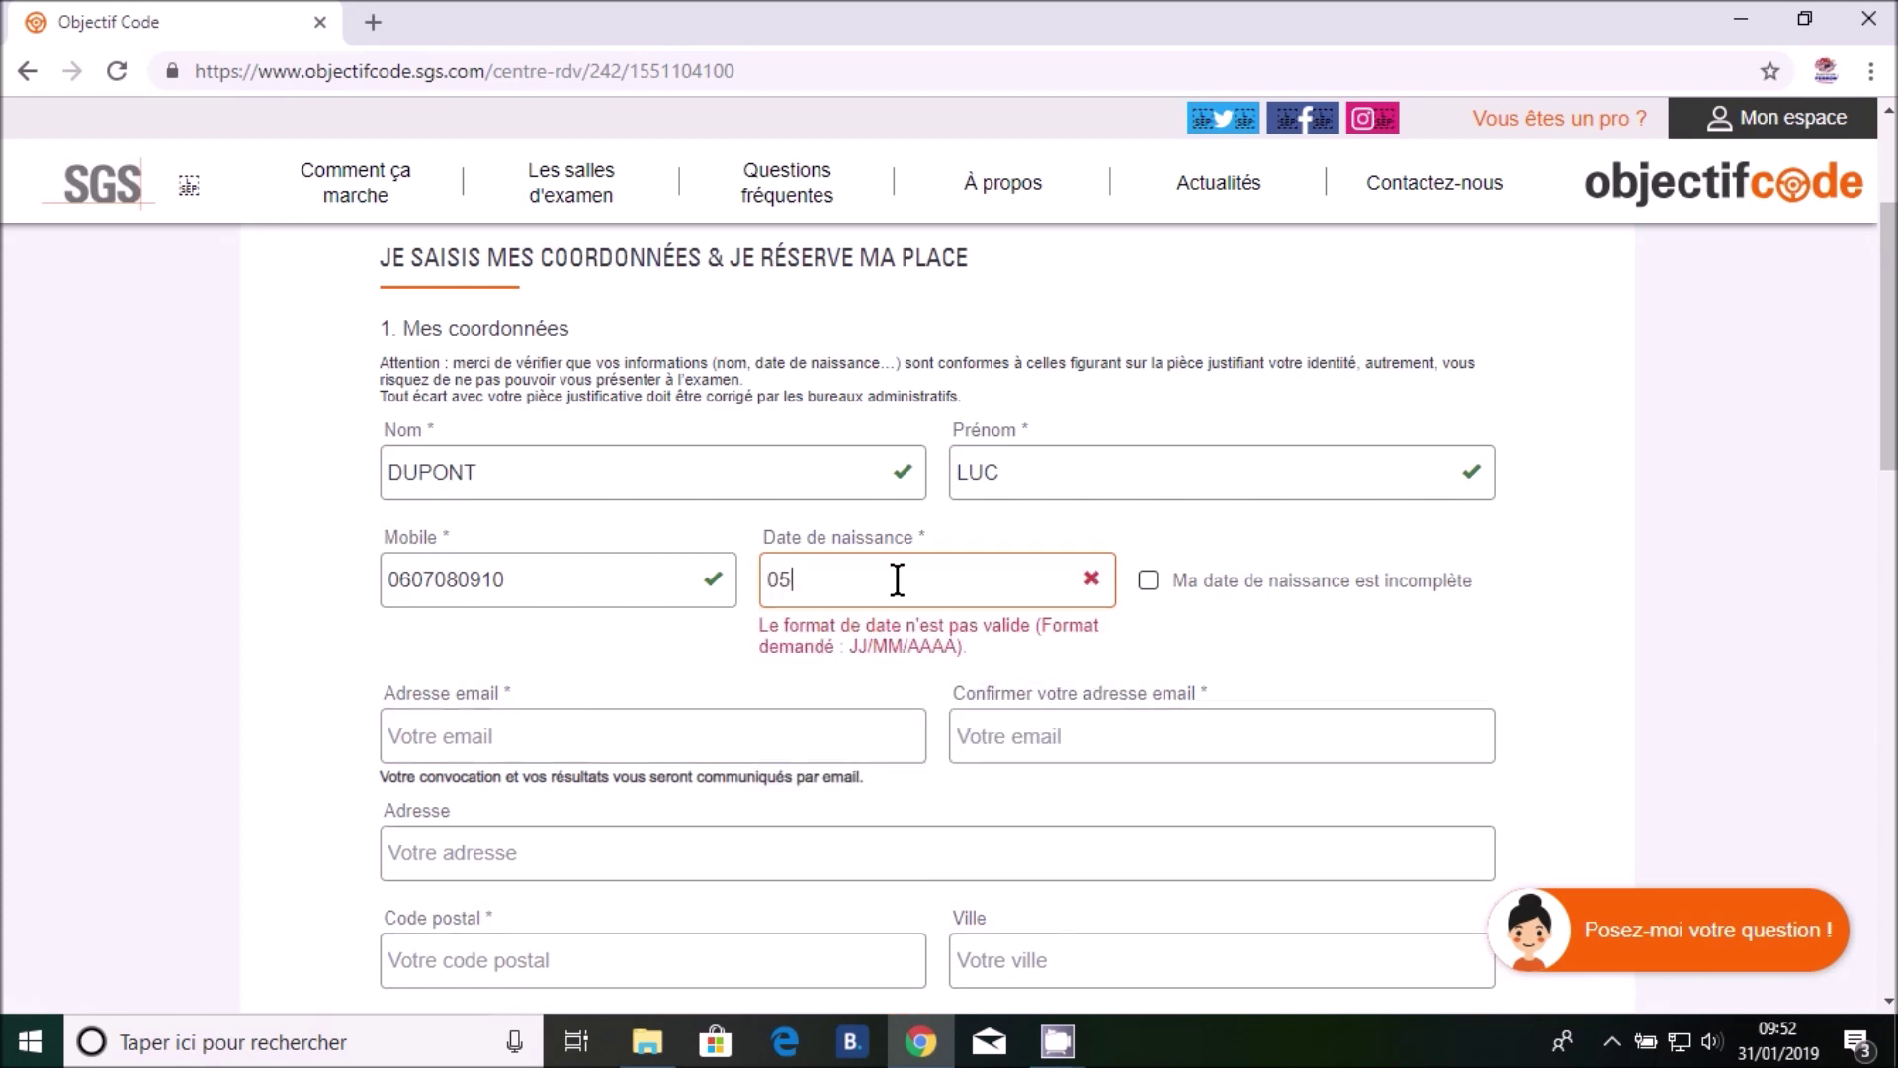
text(/05/1990)
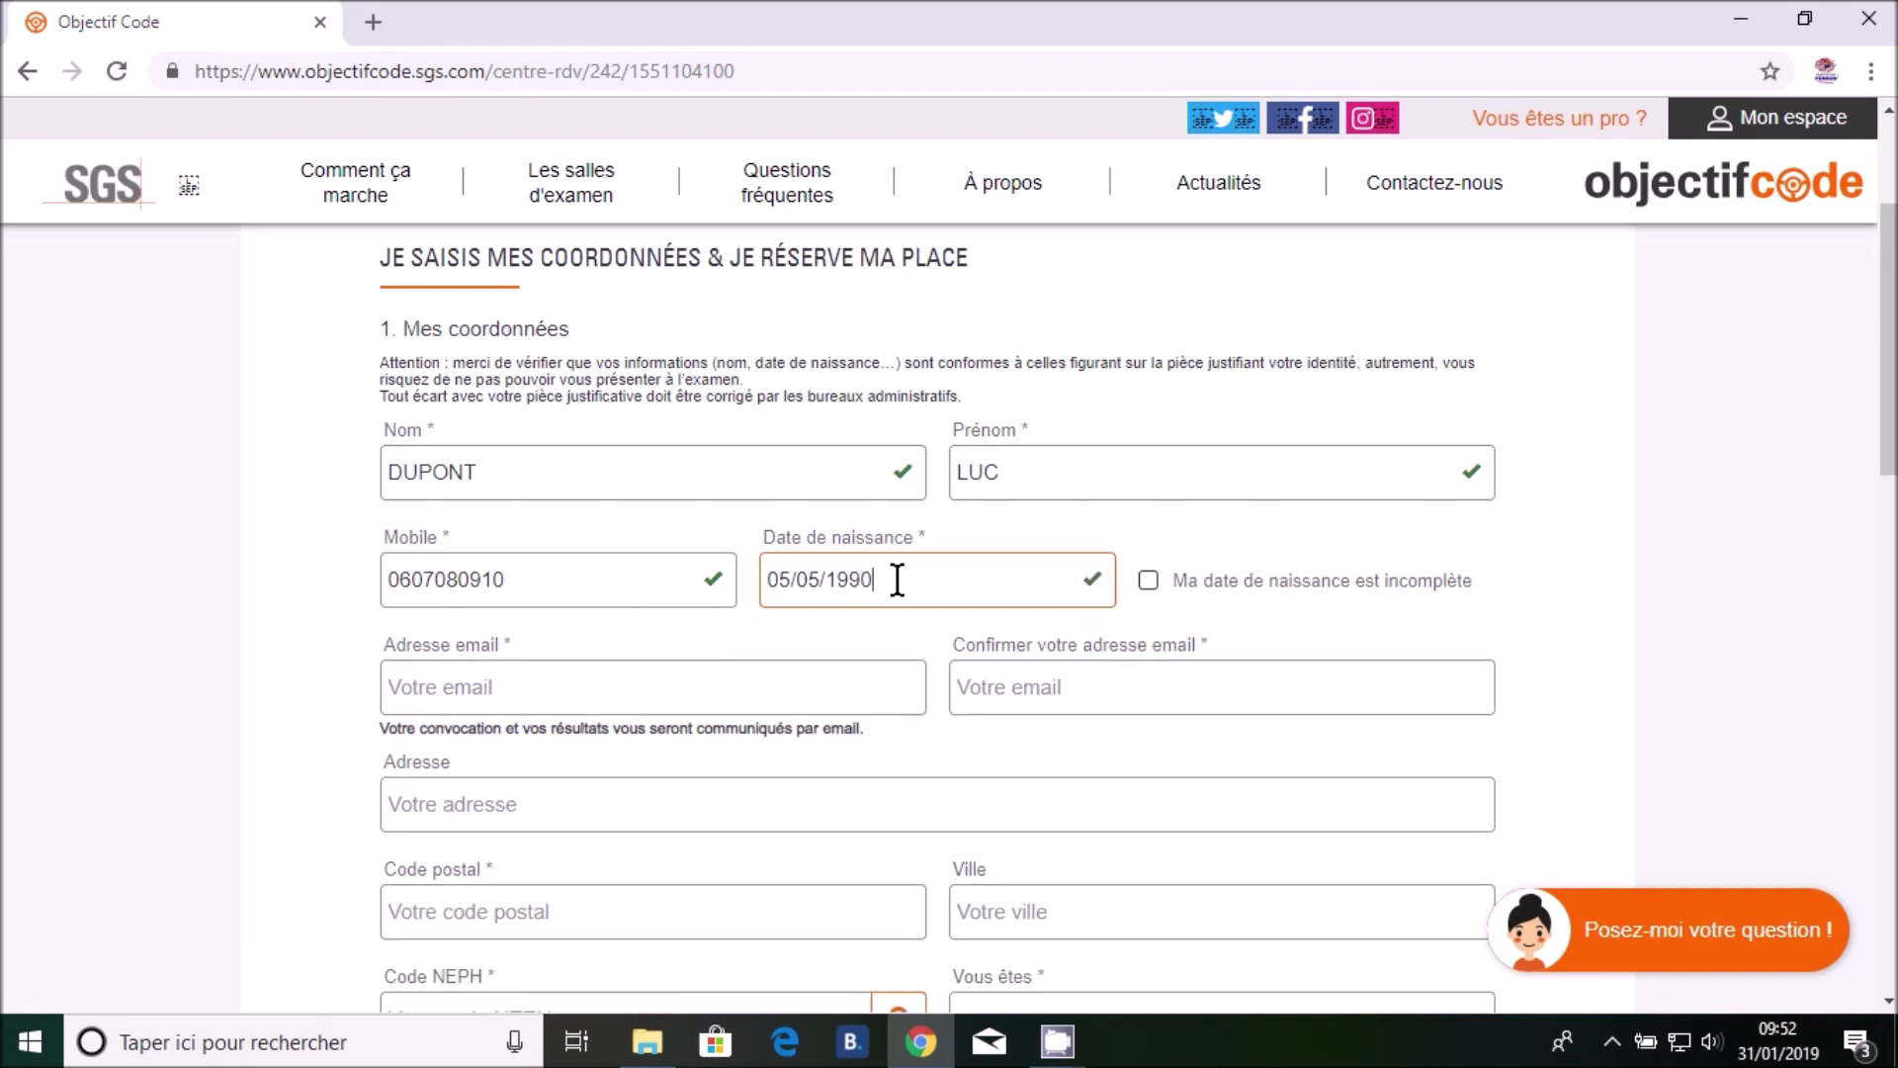
click(410, 684)
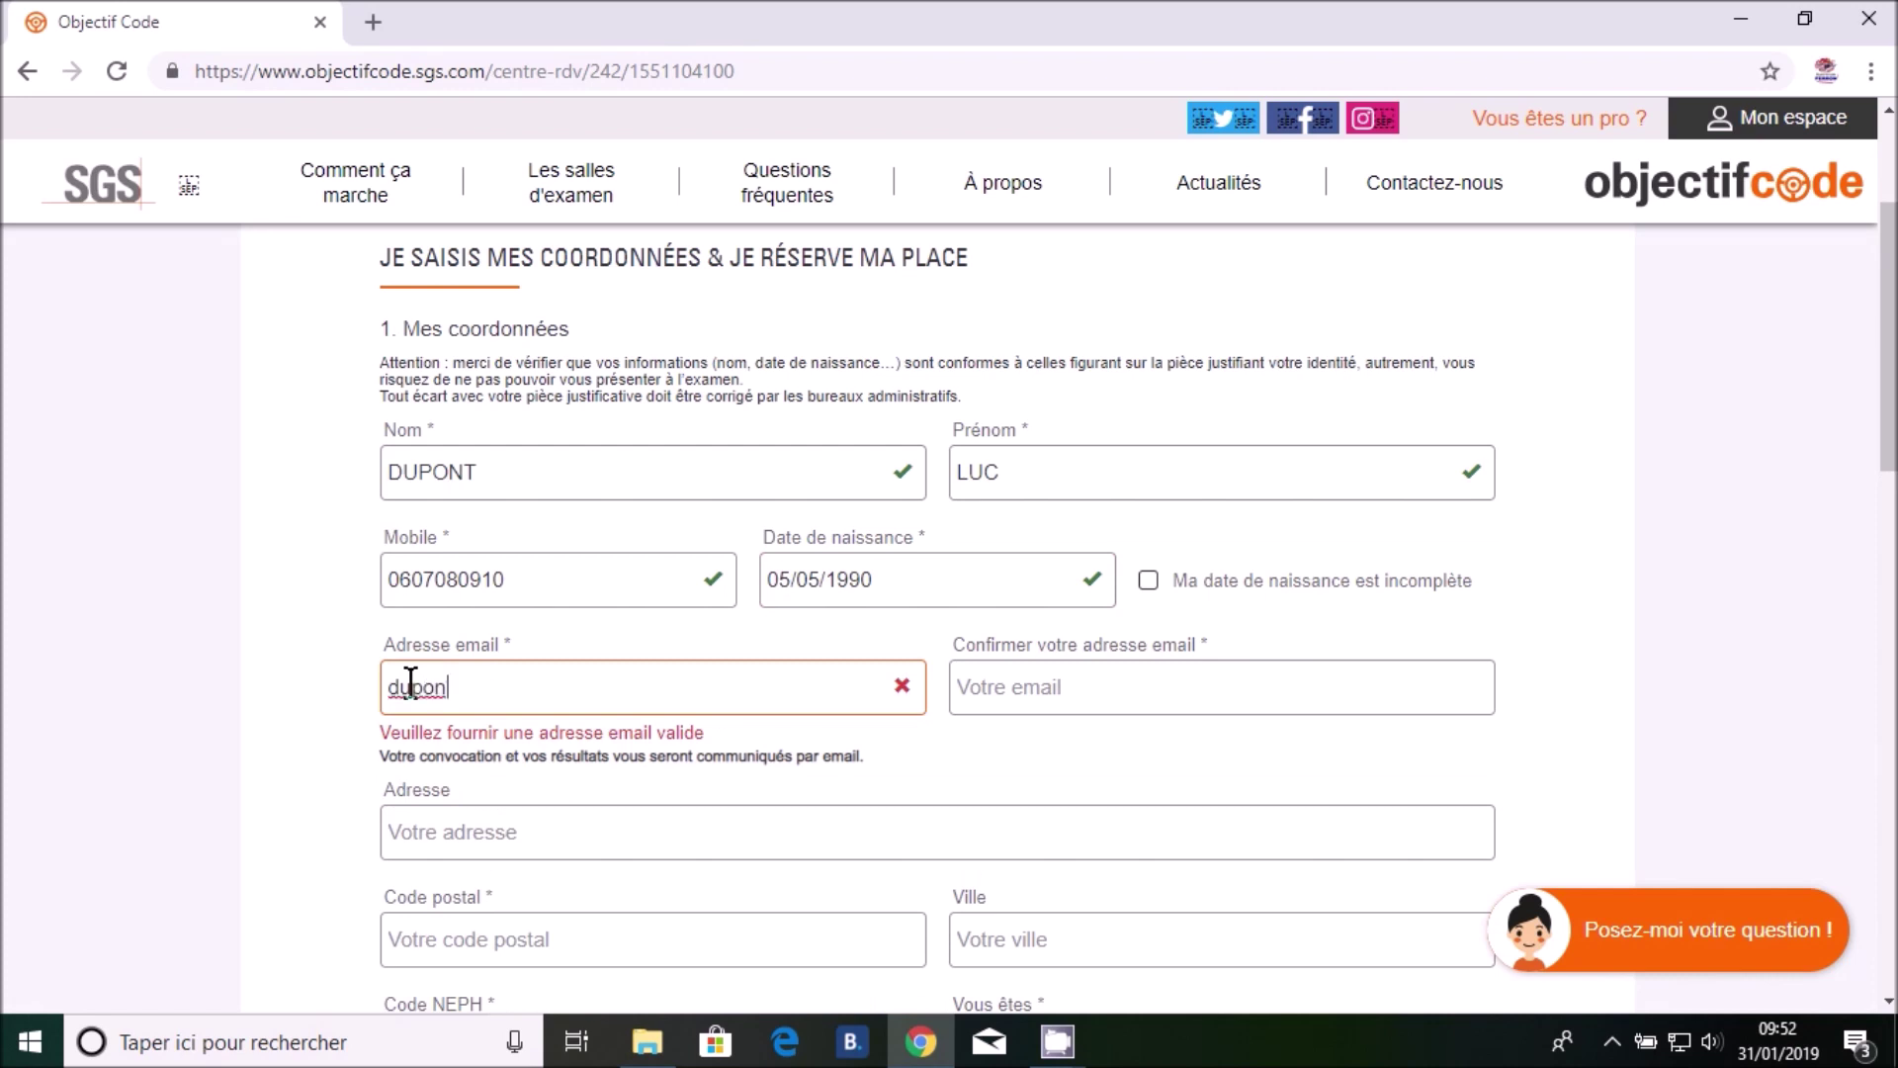
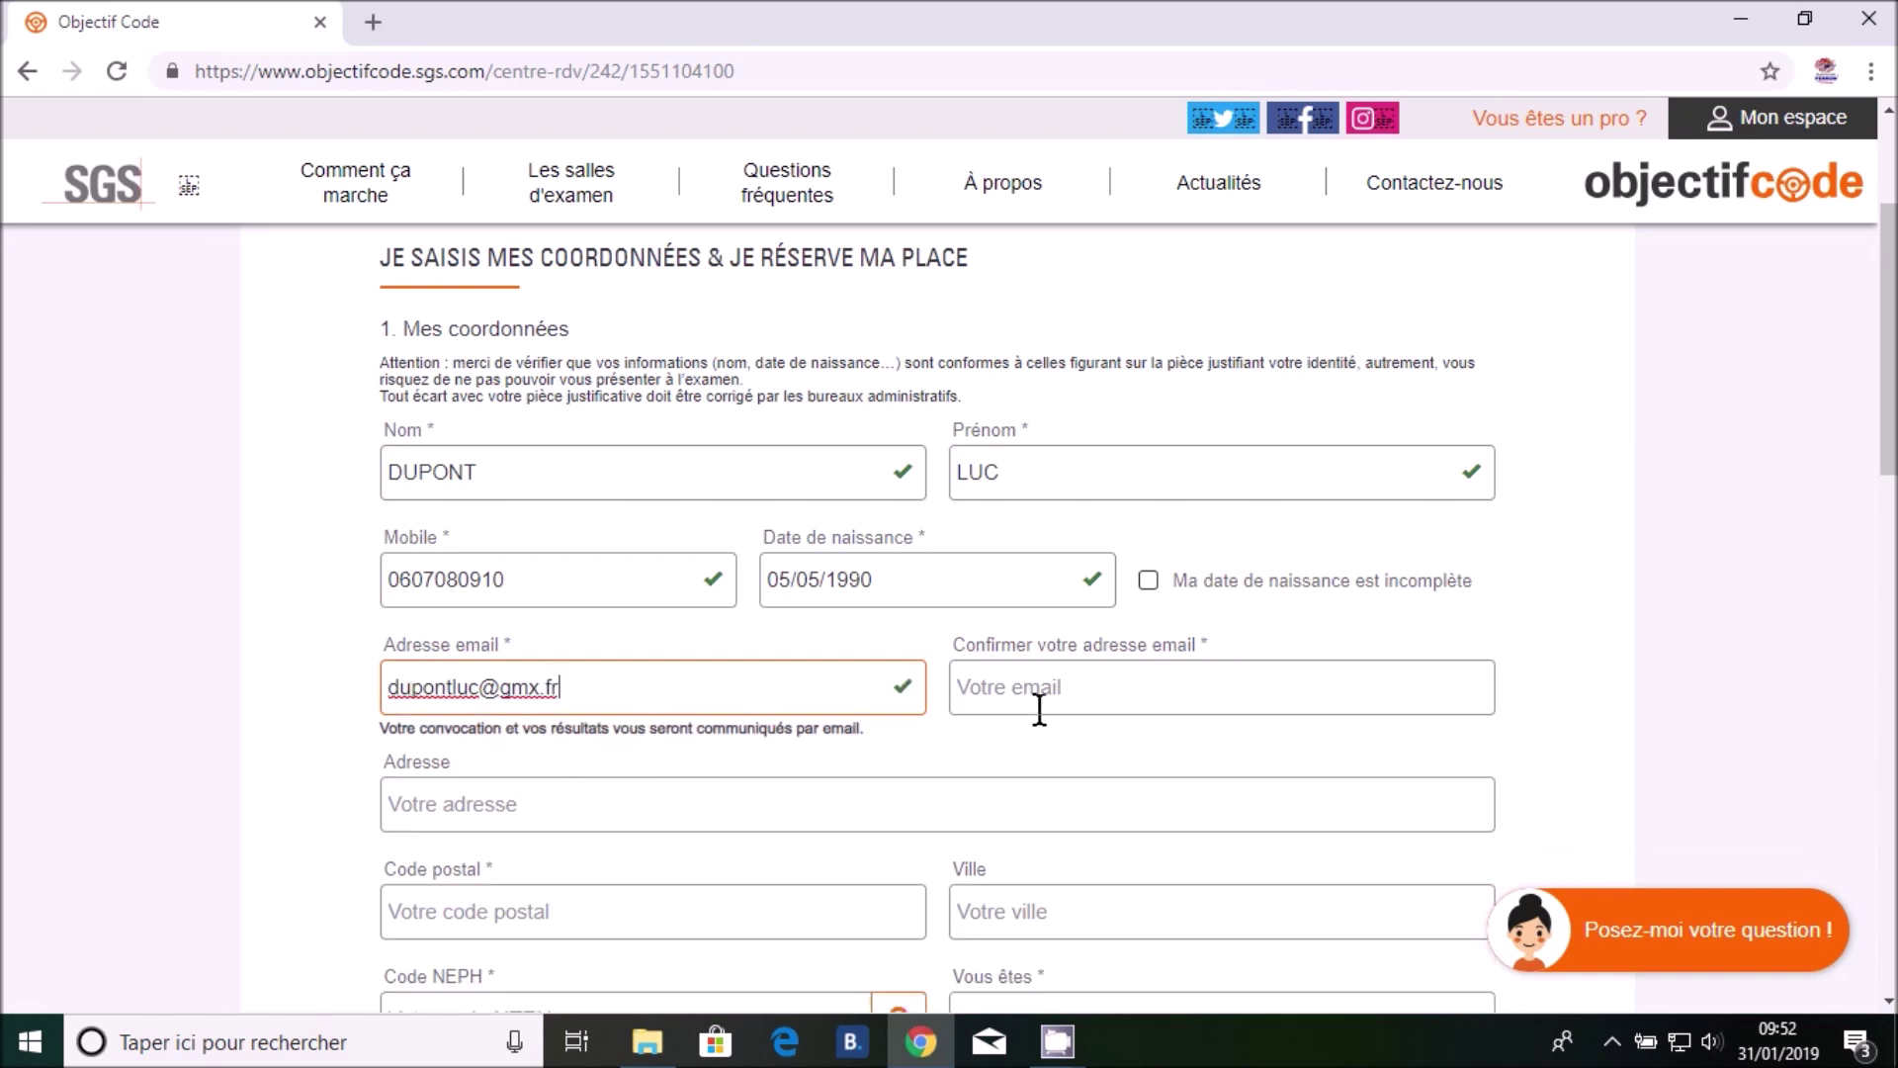
Copy the entered e-mail address into the e-mail confirmation field
drag(574, 685, 368, 691)
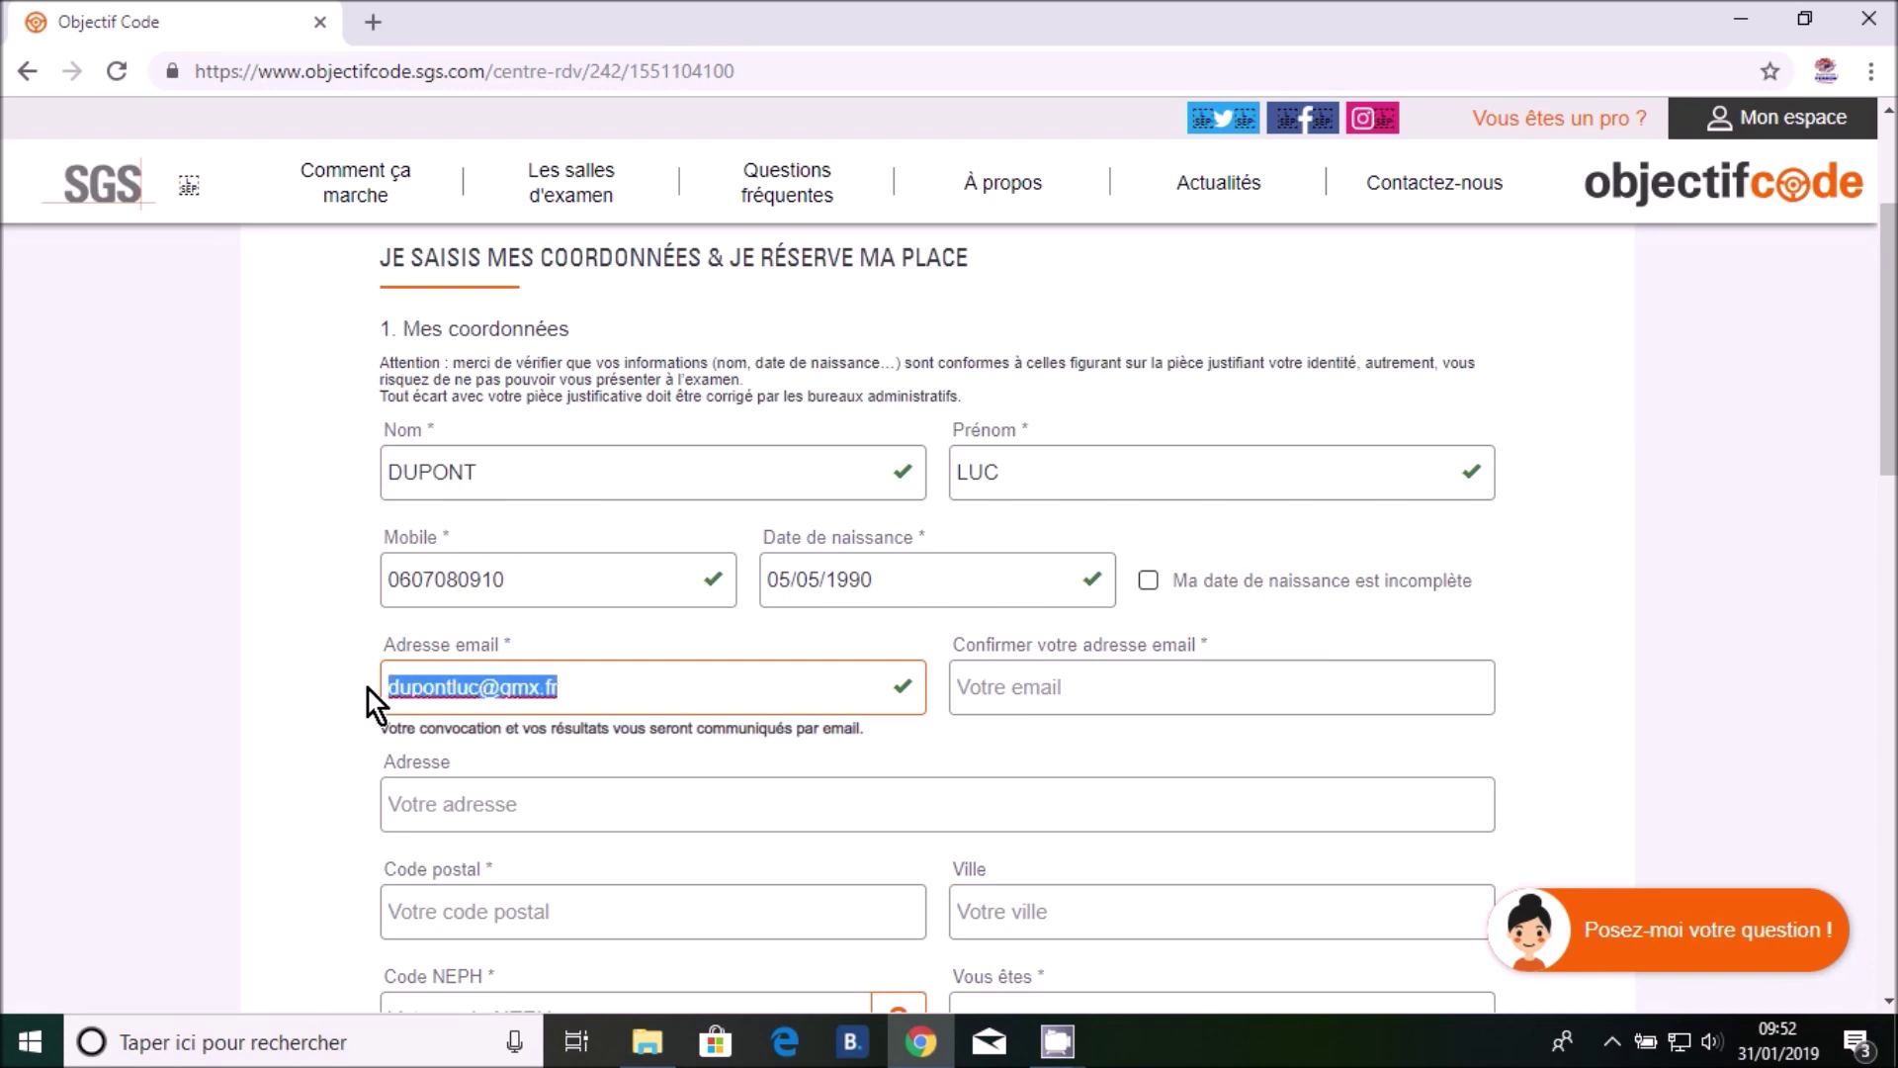
right_click(476, 689)
click(578, 358)
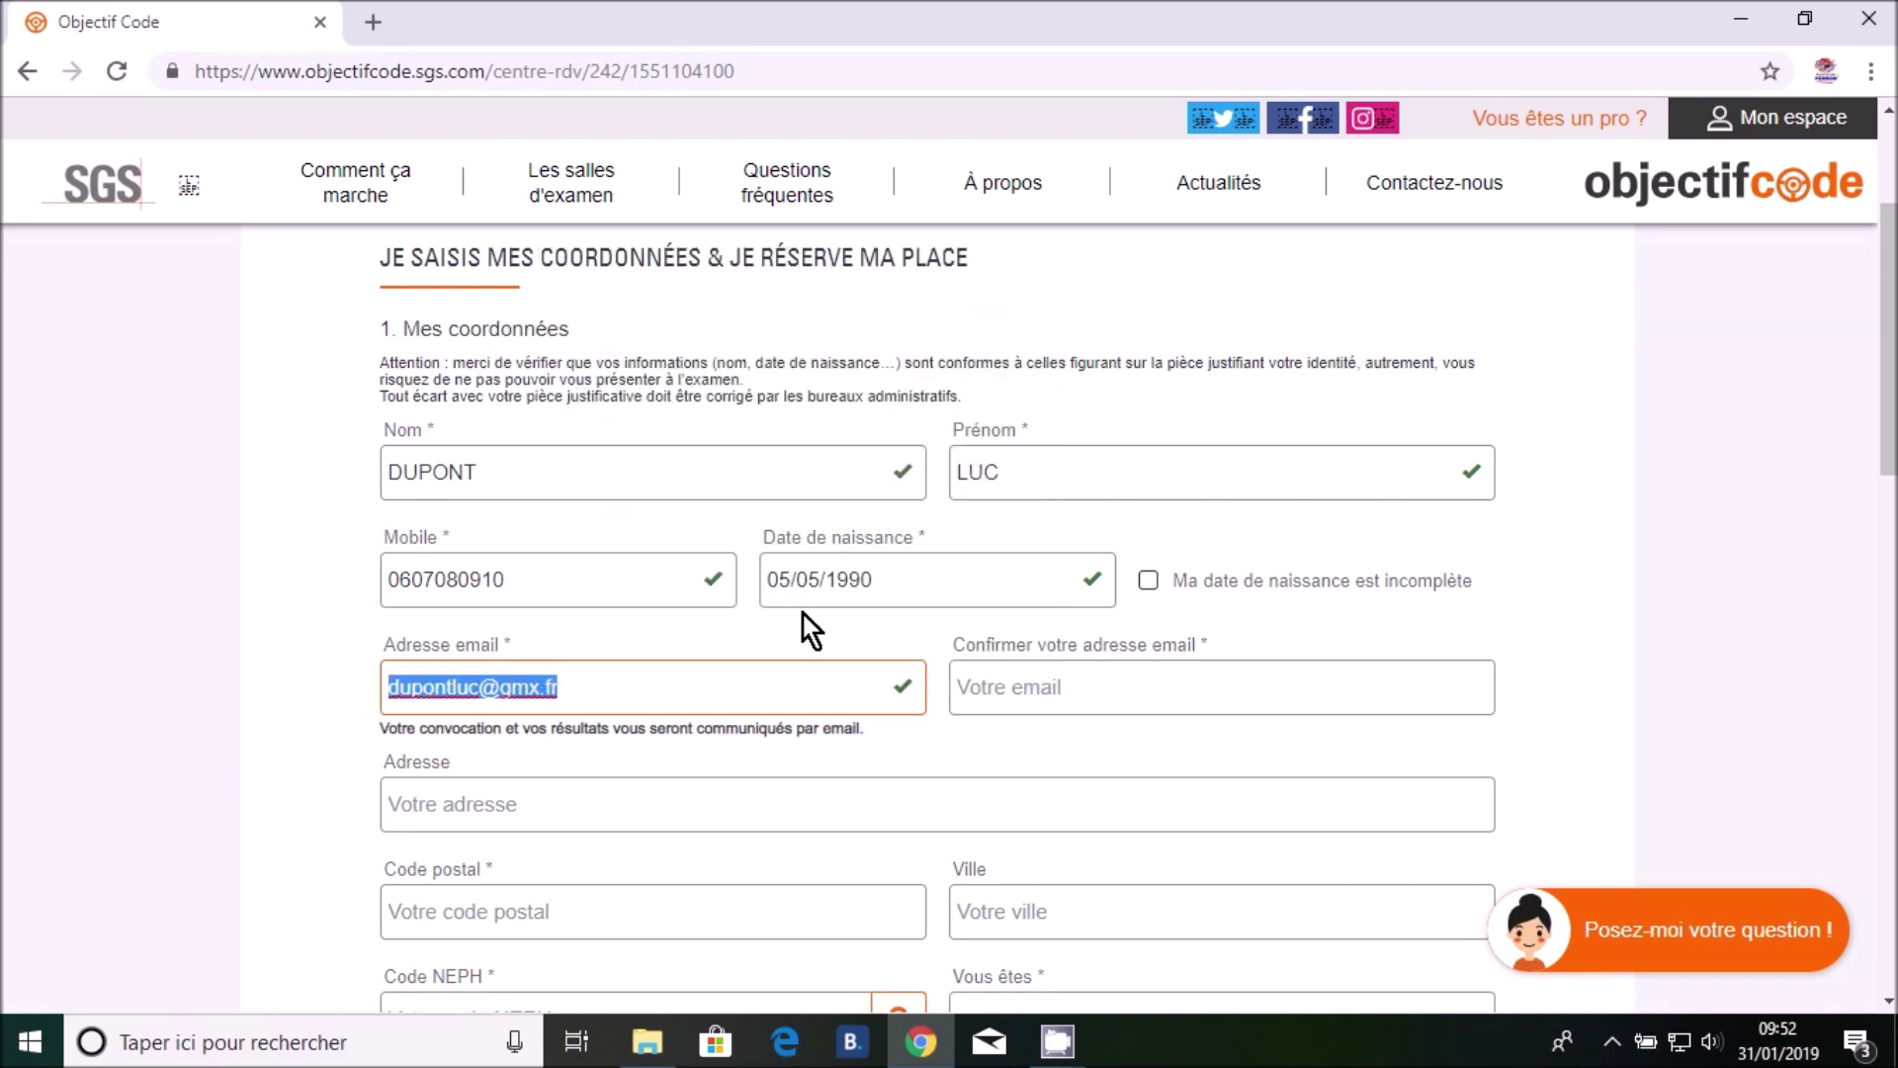
click(1036, 684)
key(ctrl+v)
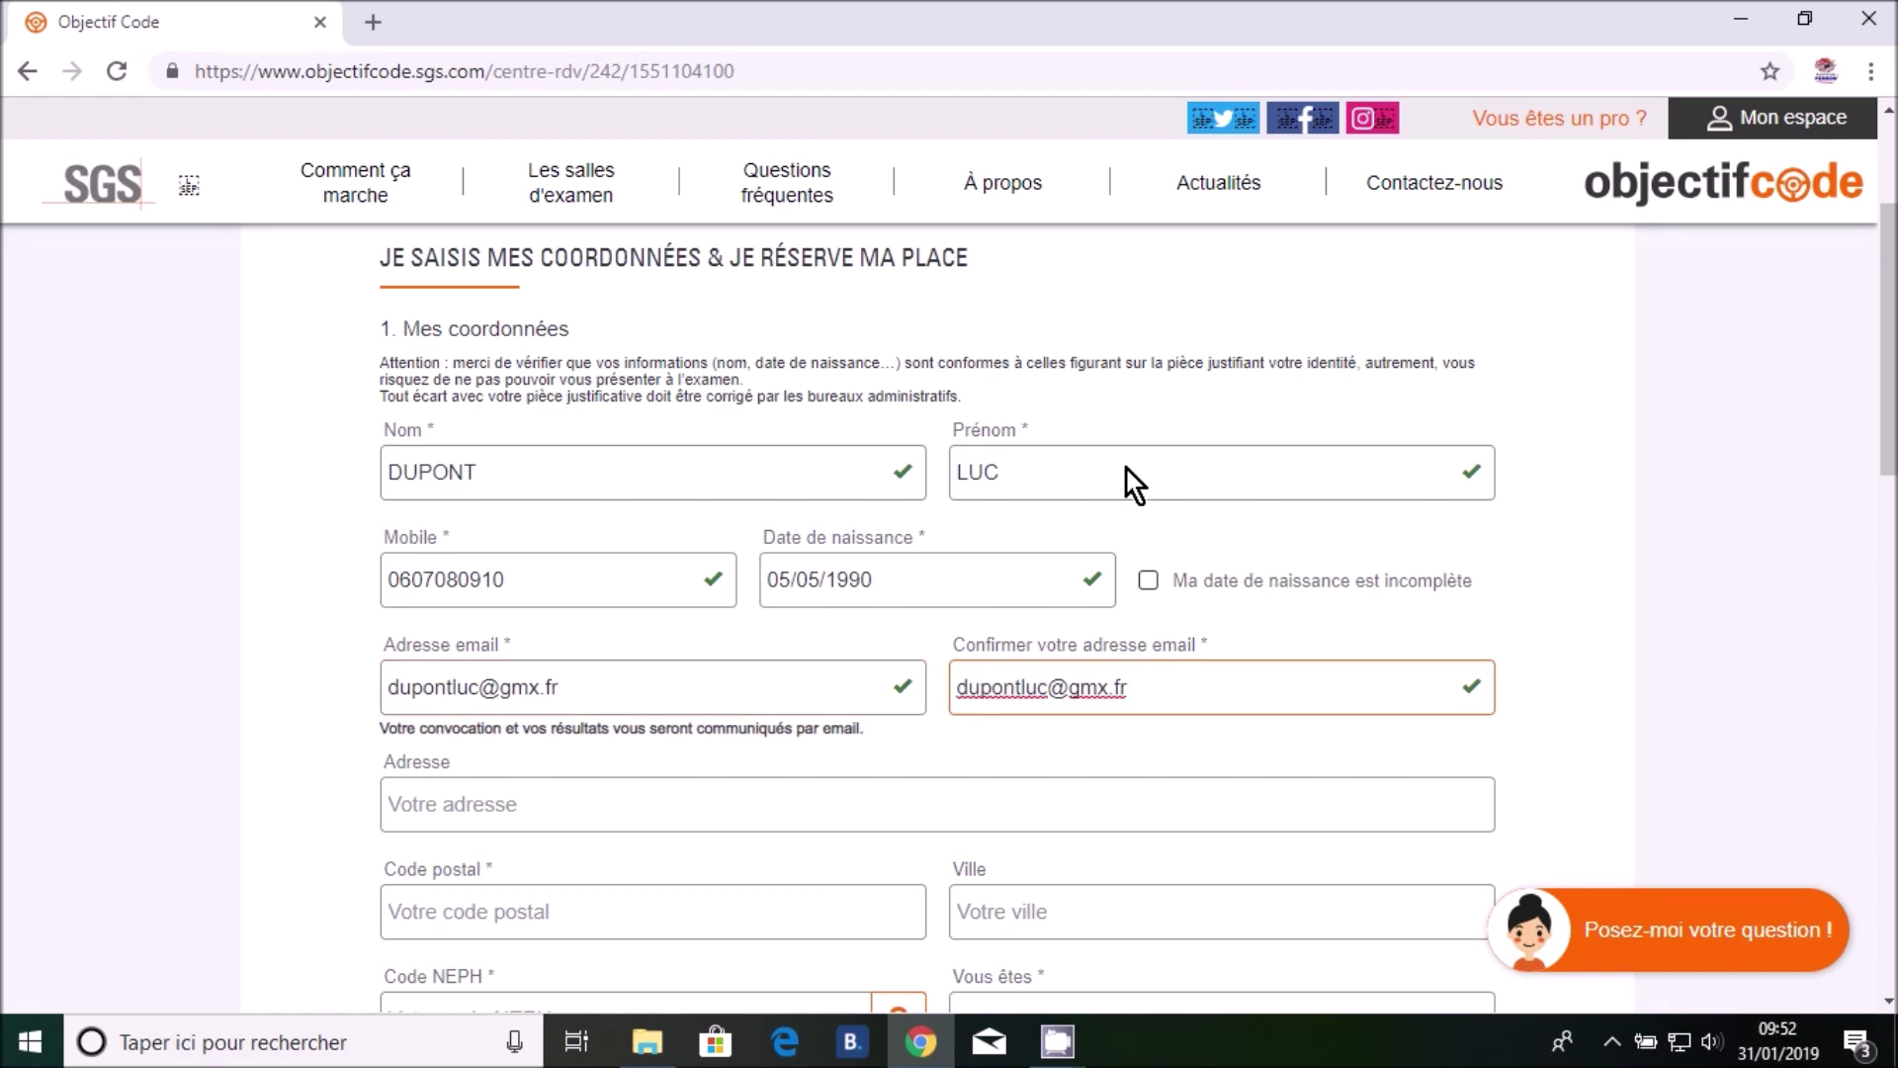
Fill in the candidate's street address, postal code and city
click(578, 810)
text(rue)
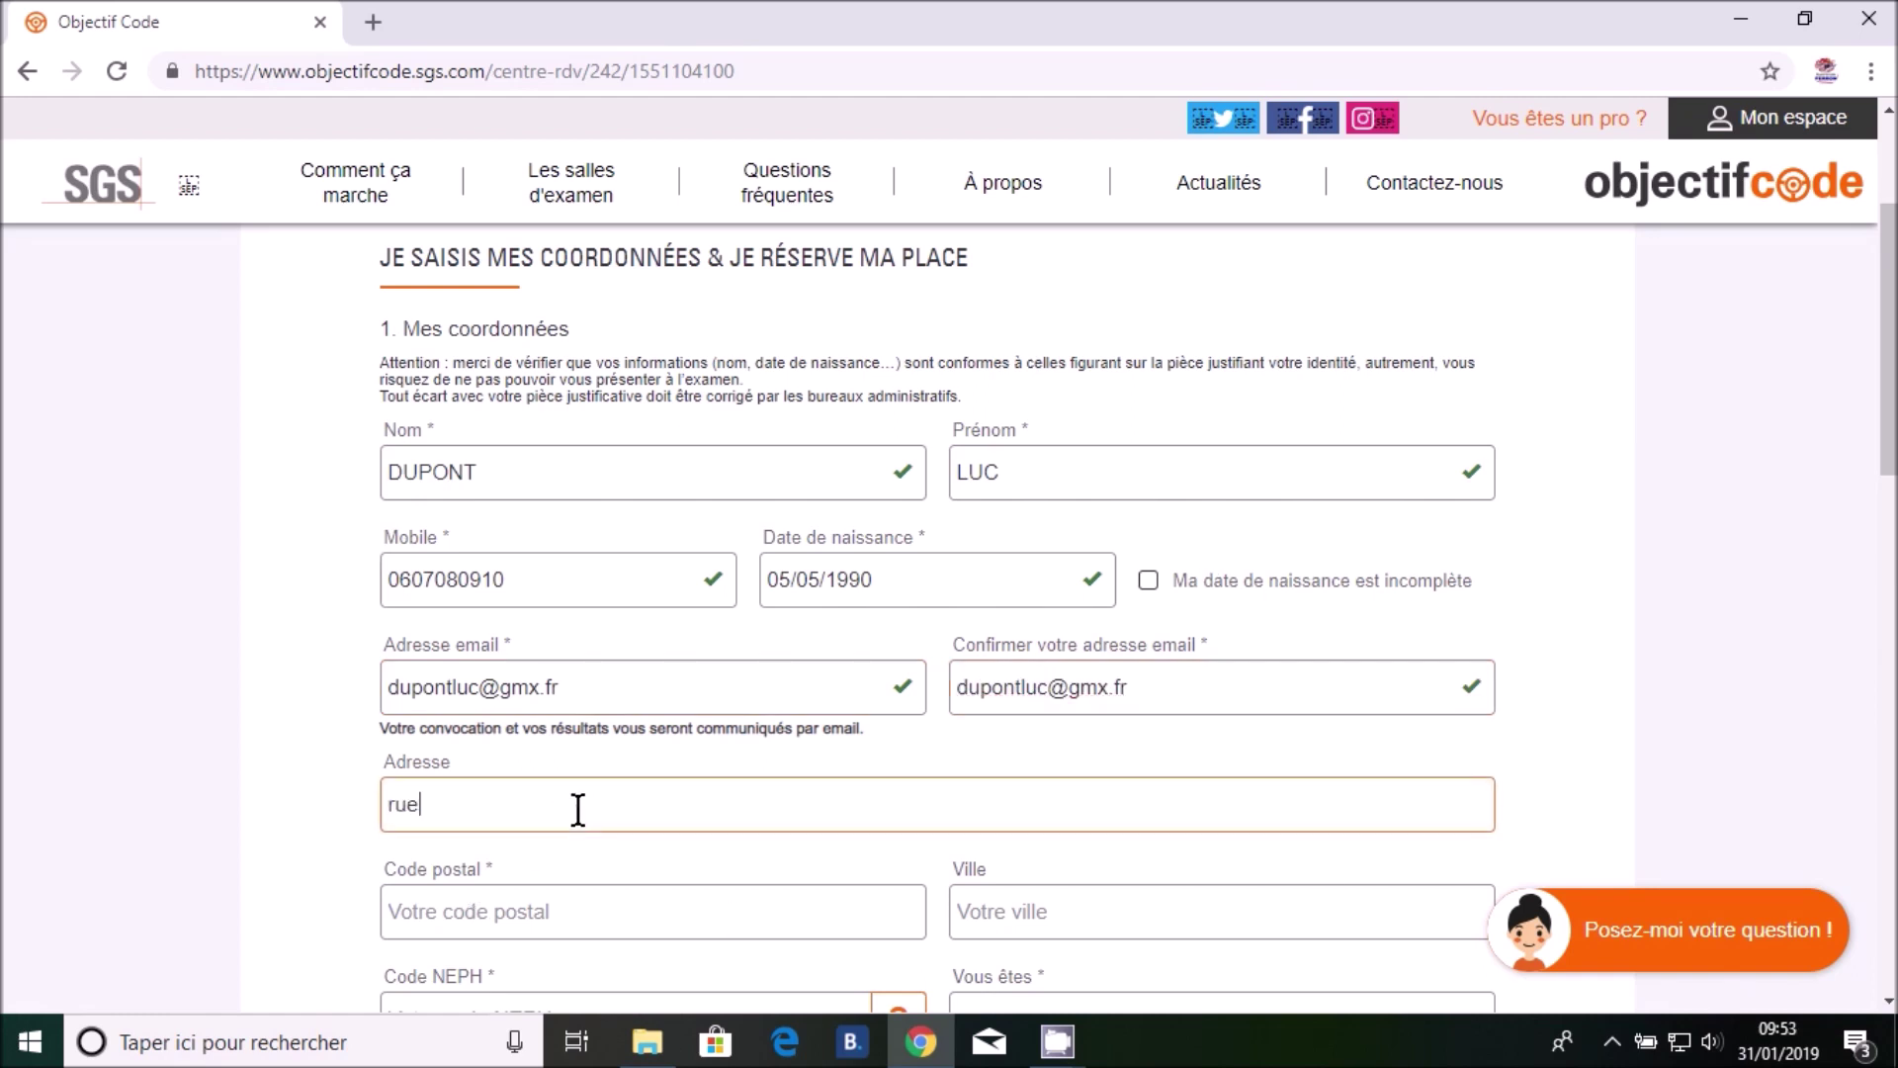
text( de france)
click(530, 902)
text(27300)
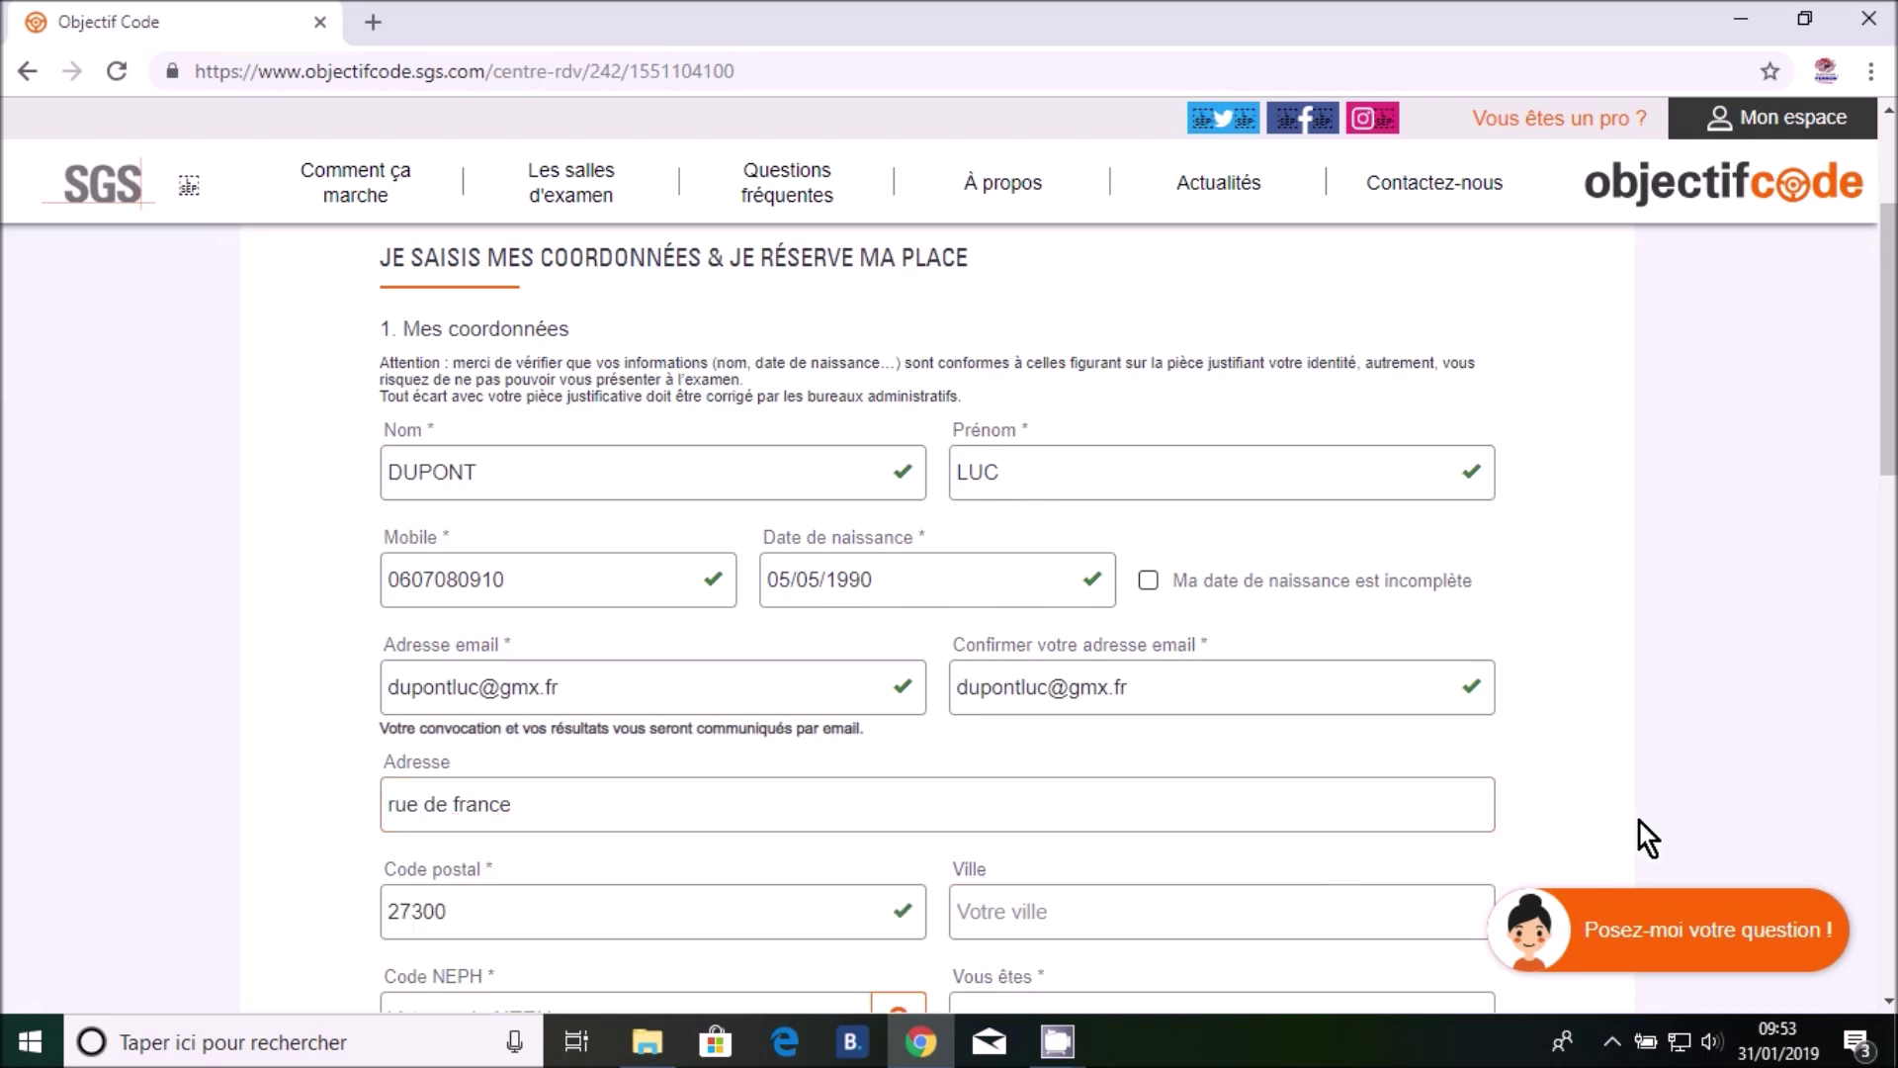
scroll(1640, 819, down, 2)
scroll(1639, 818, down, 1)
click(1144, 633)
text(bernay)
View the NEPH code example, close it and bring the ANTS site back in Chrome
click(524, 740)
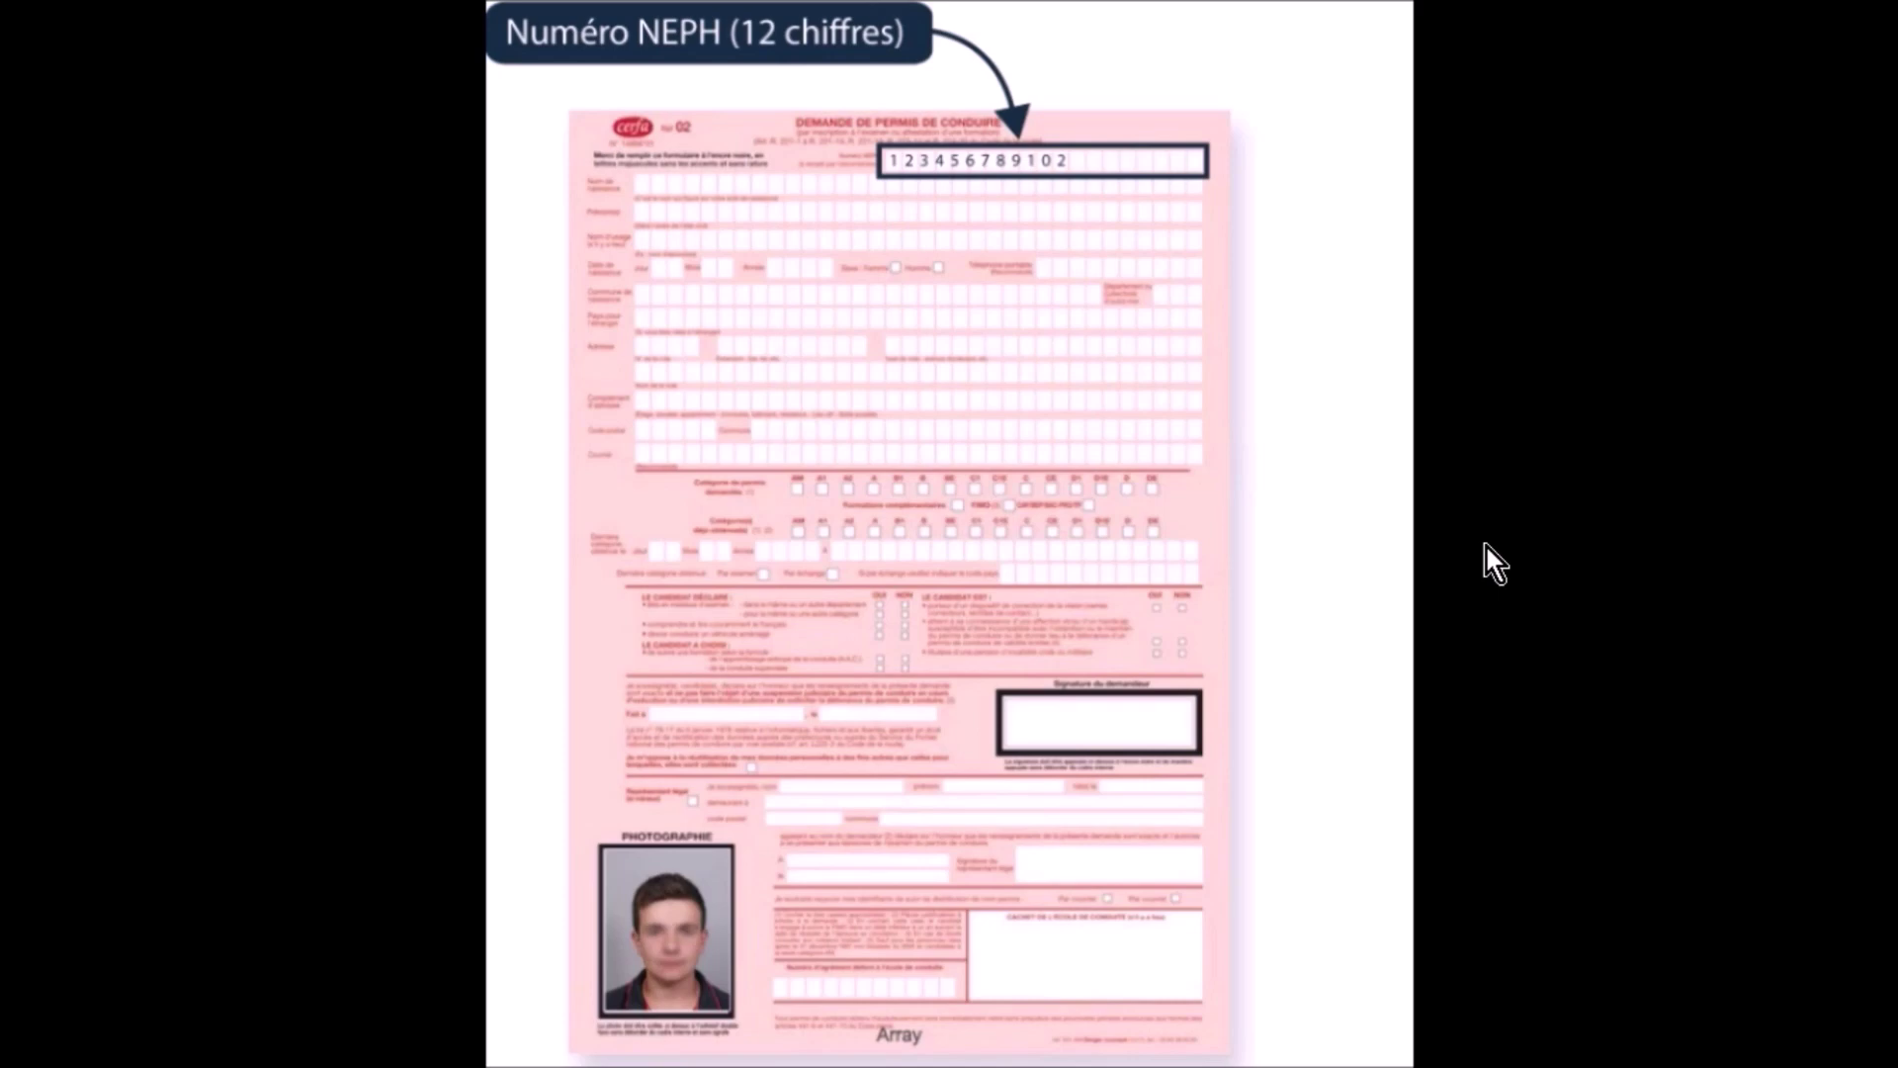
key(Escape)
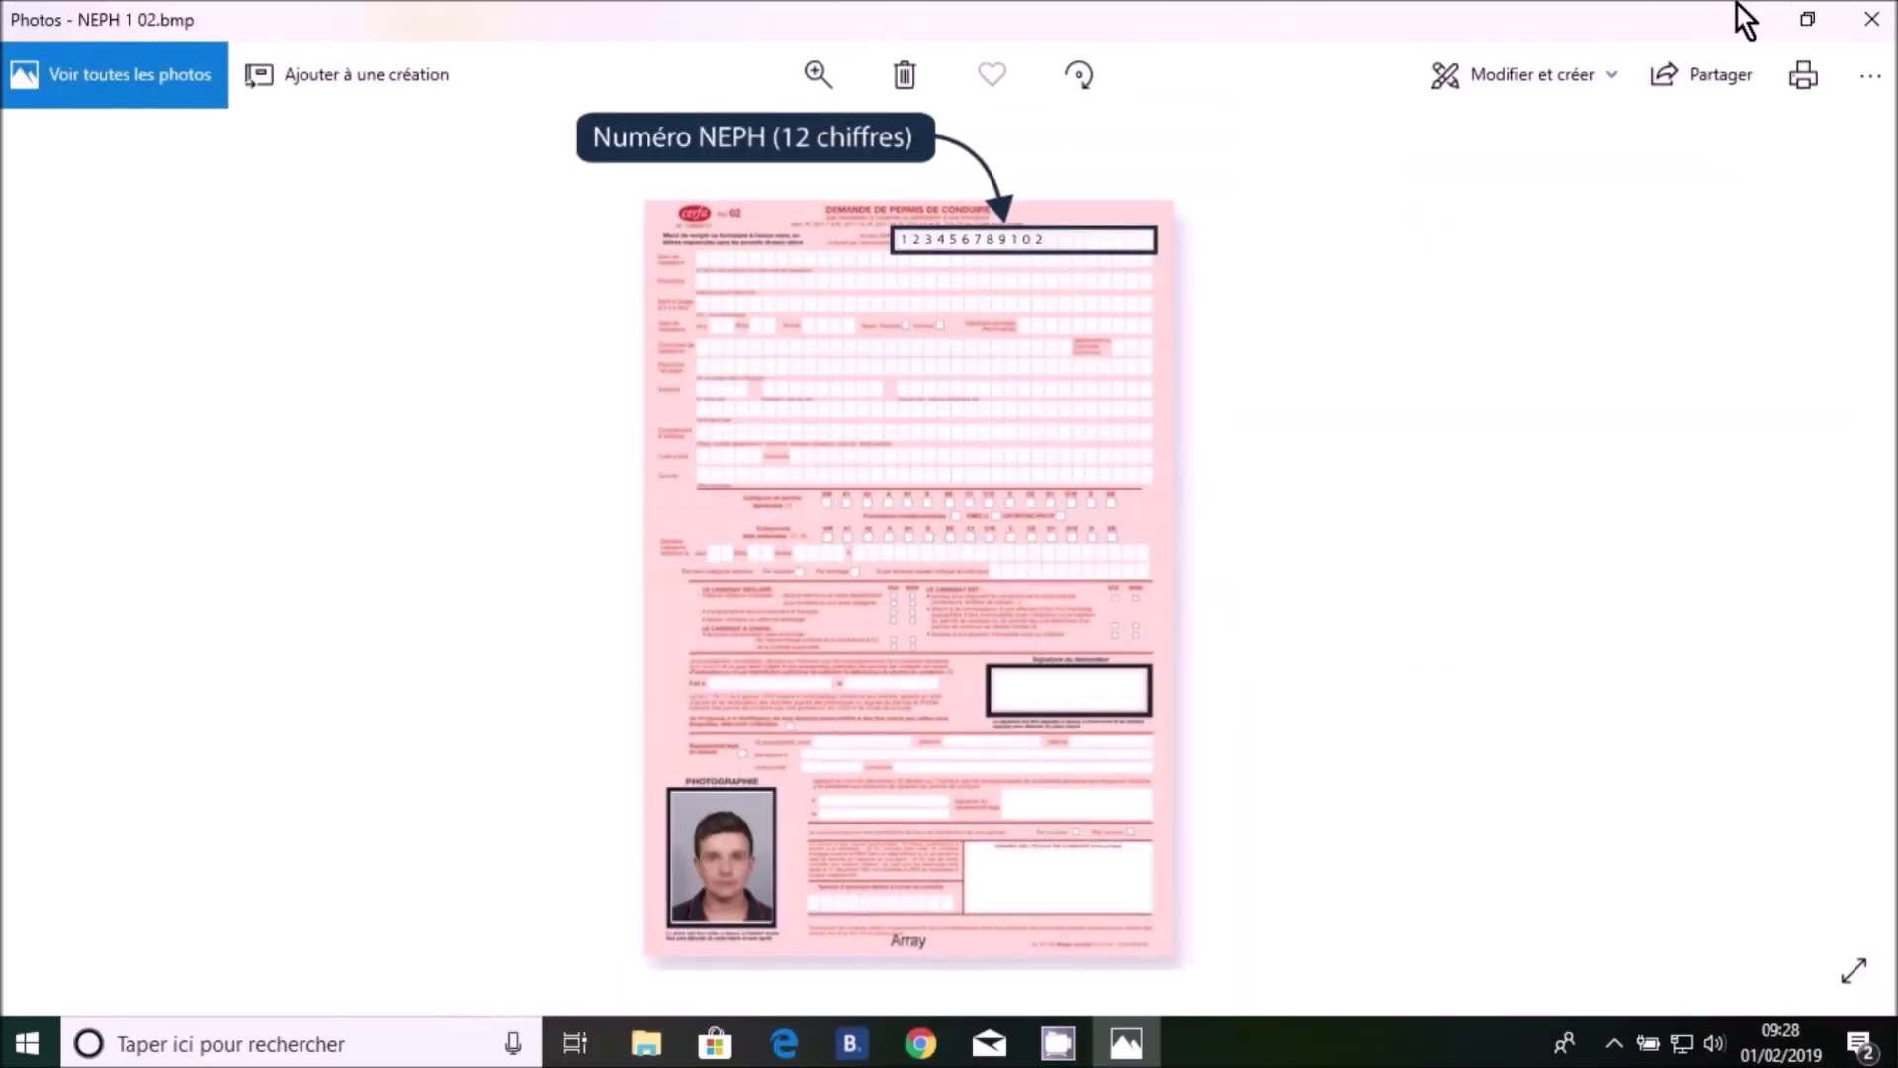
click(1740, 18)
click(910, 1049)
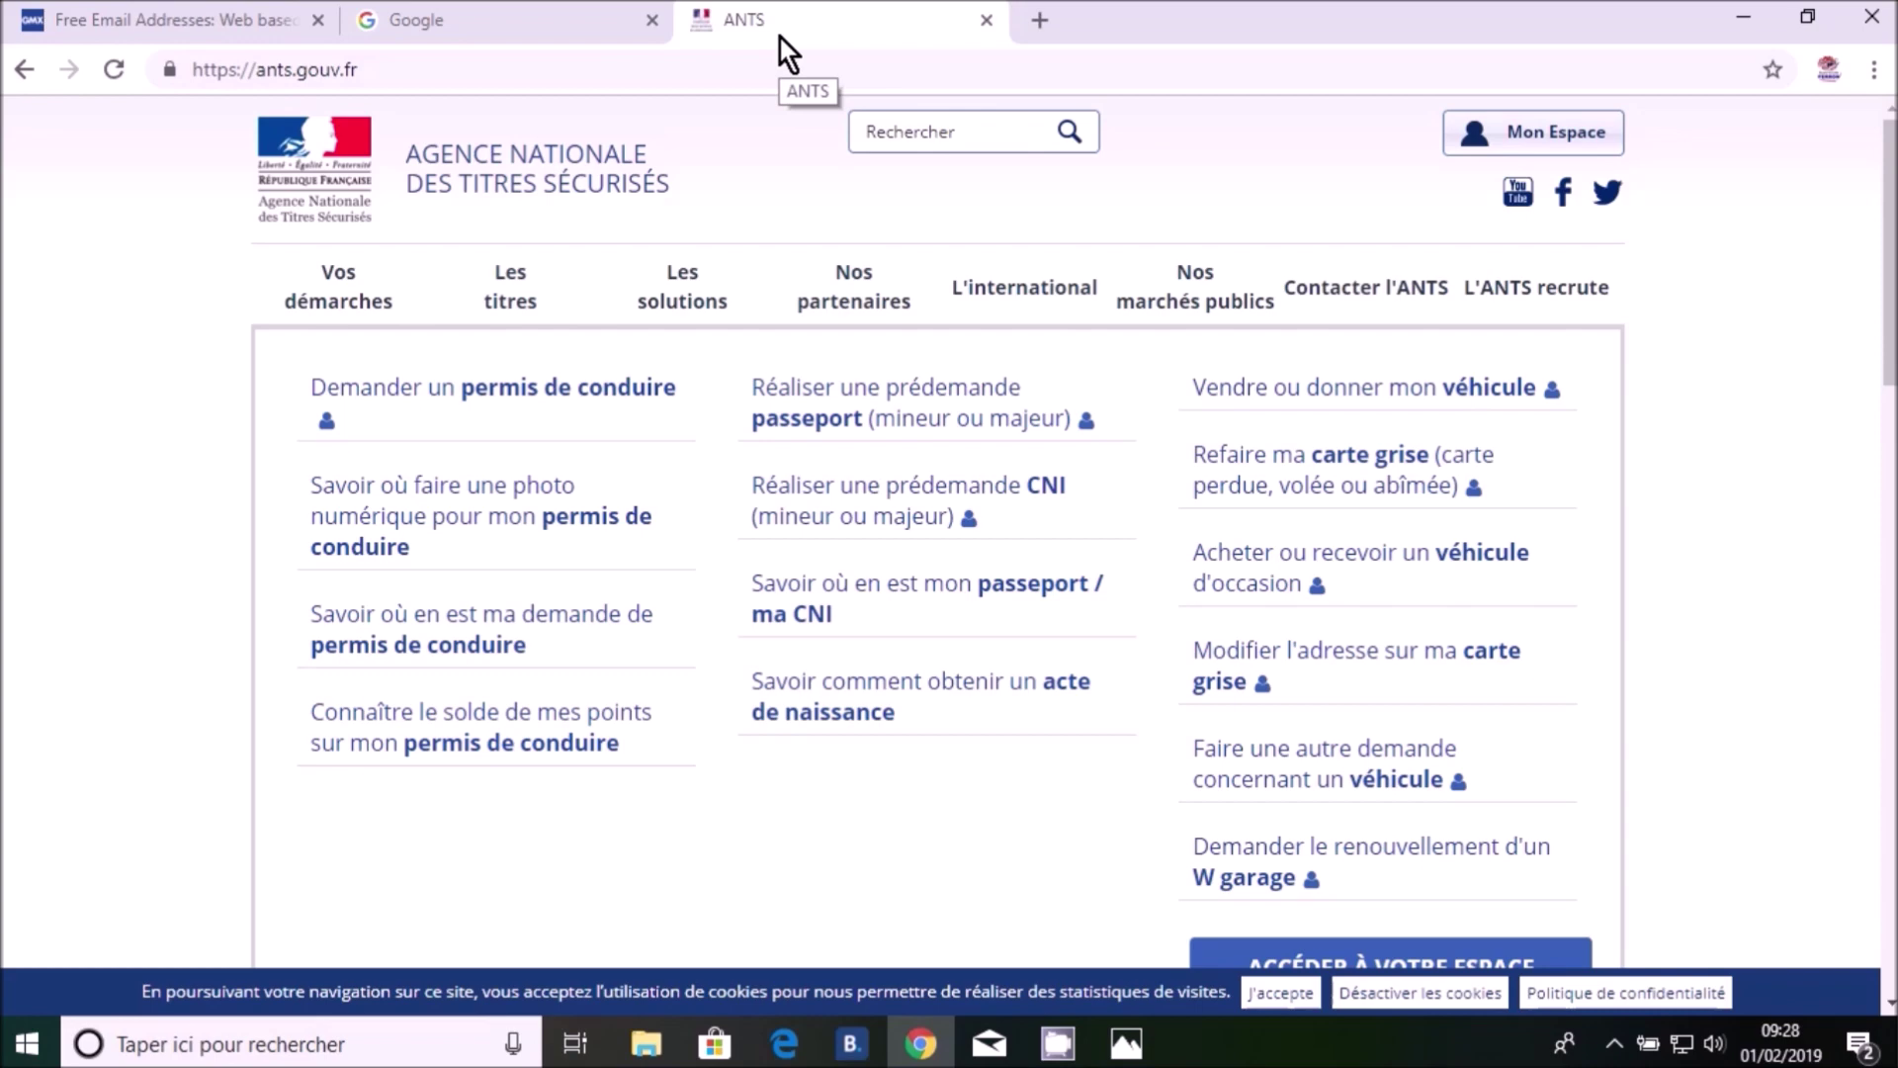
Switch to the GMX webmail tab showing the ANTS identifier e-mail
click(174, 16)
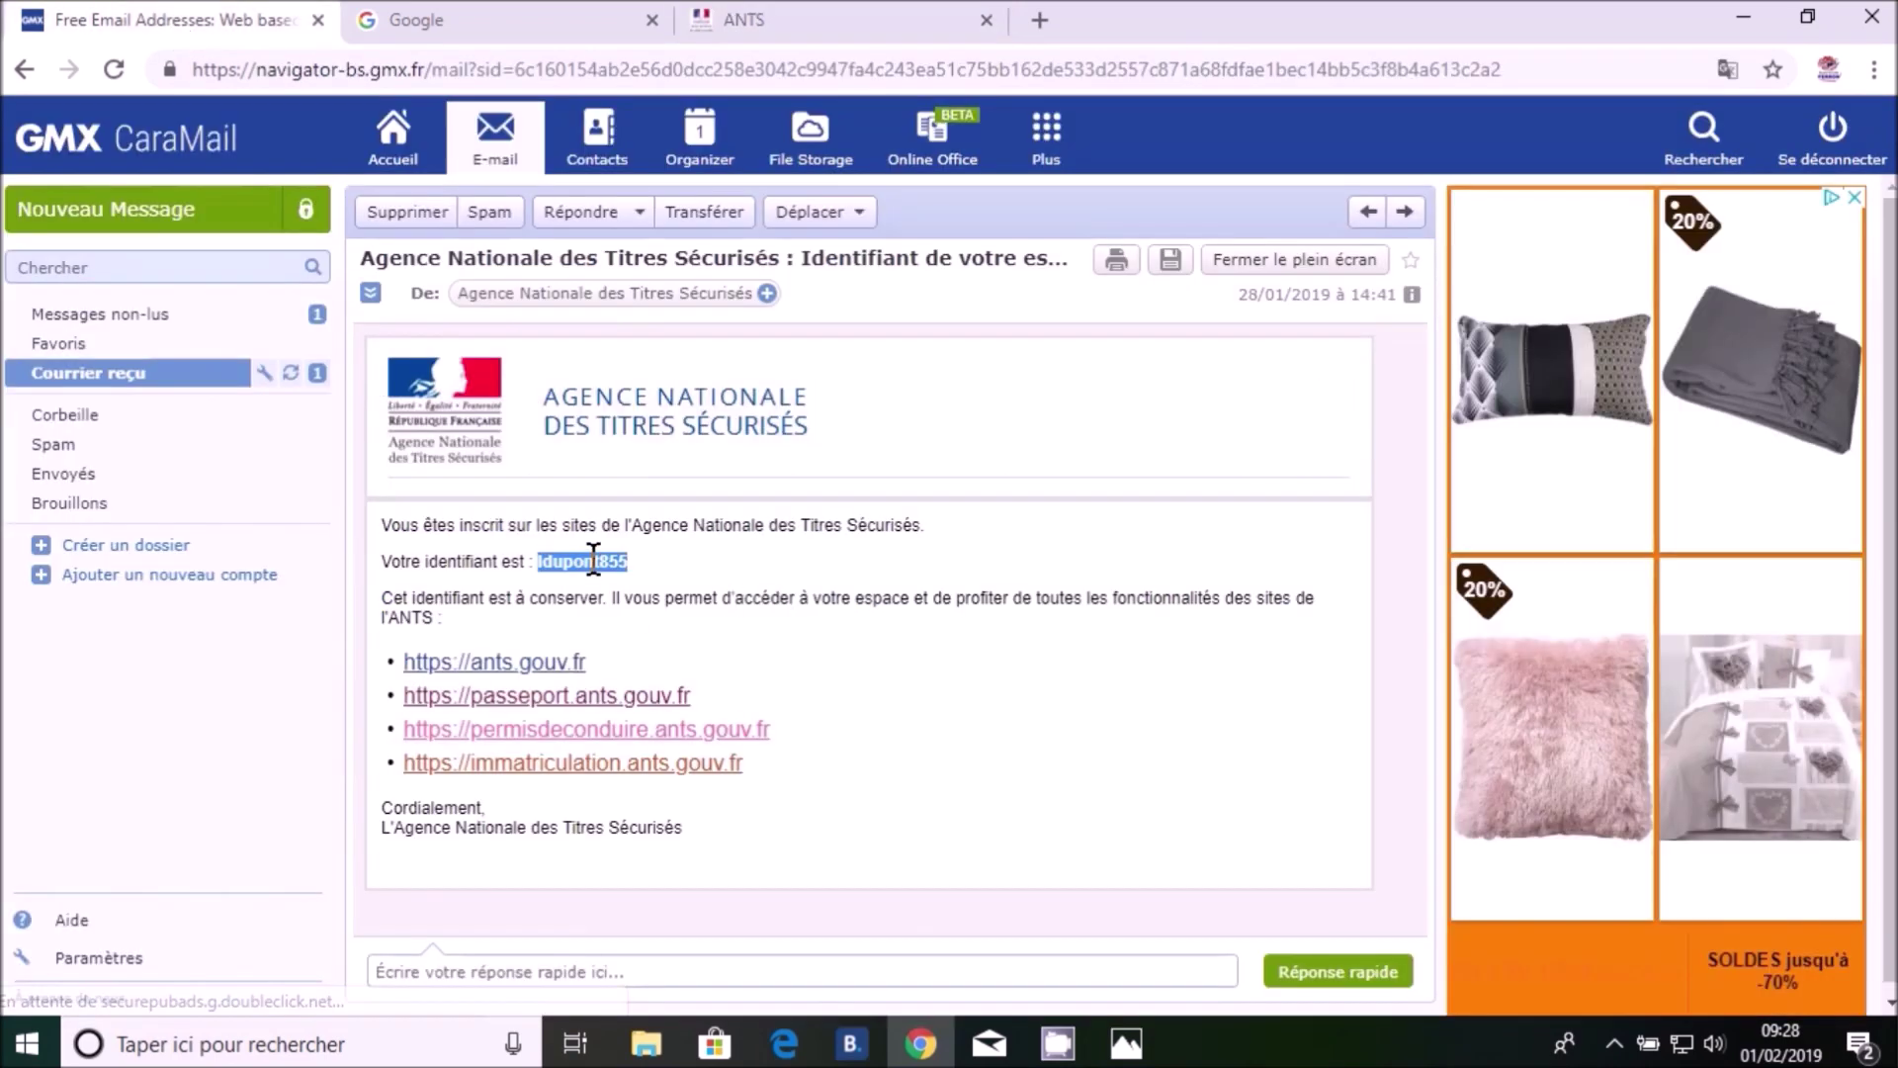
Copy the ANTS account identifier from the e-mail and return to the ANTS tab
right_click(594, 561)
click(619, 582)
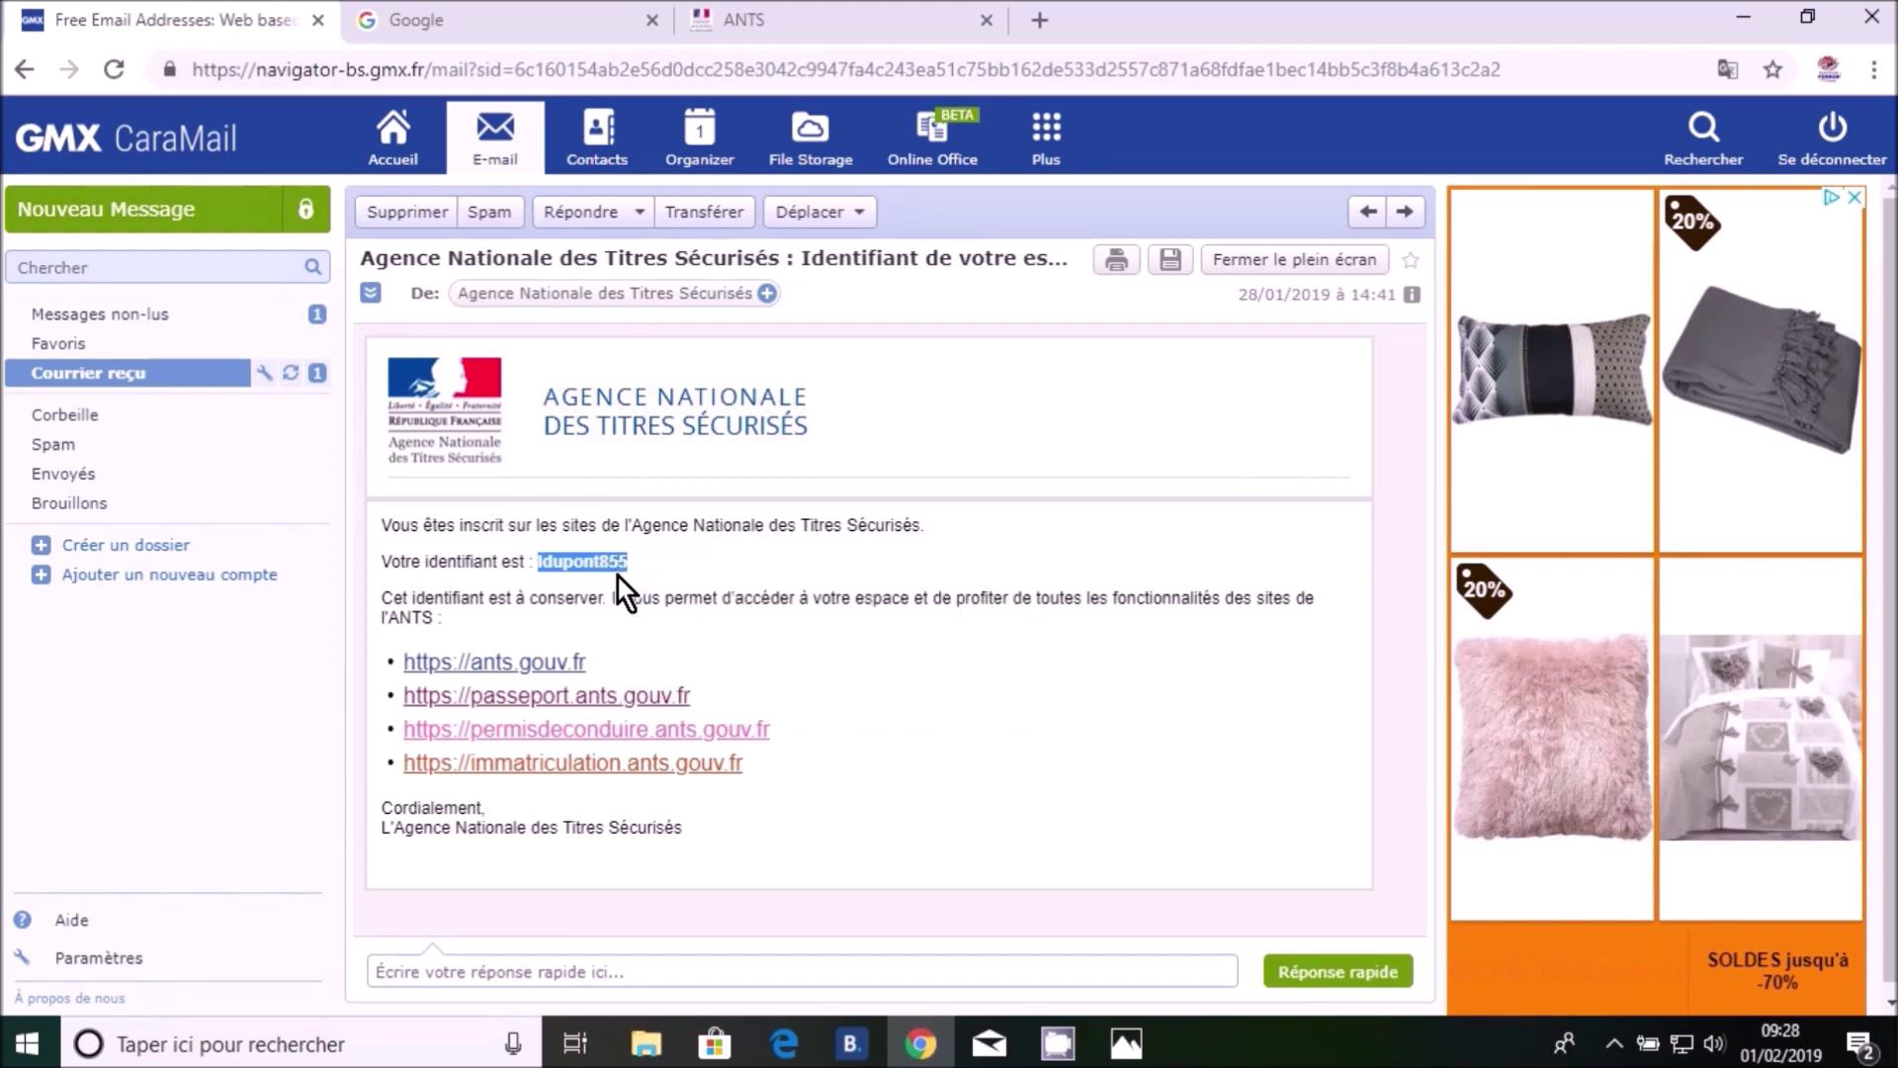
click(730, 14)
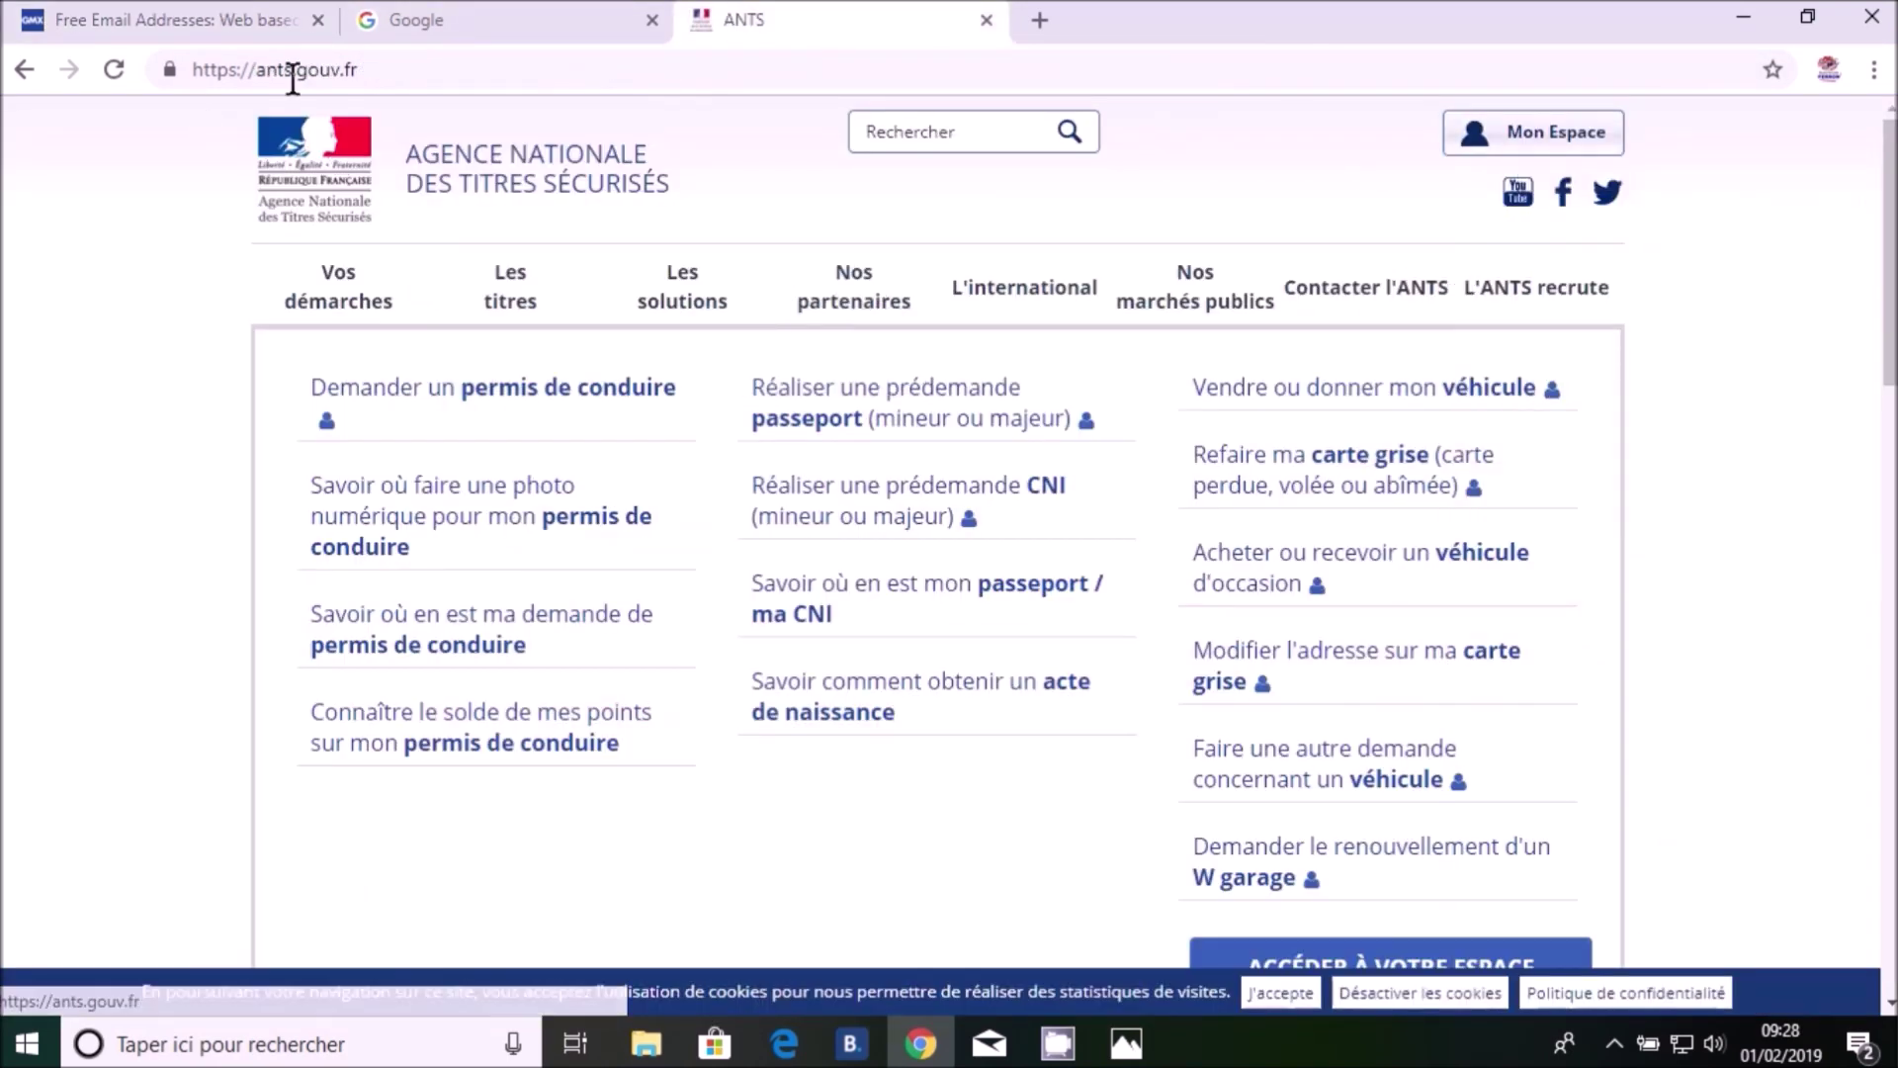
Open the Mon Espace login page and paste the account identifier into Identifiant
click(1514, 140)
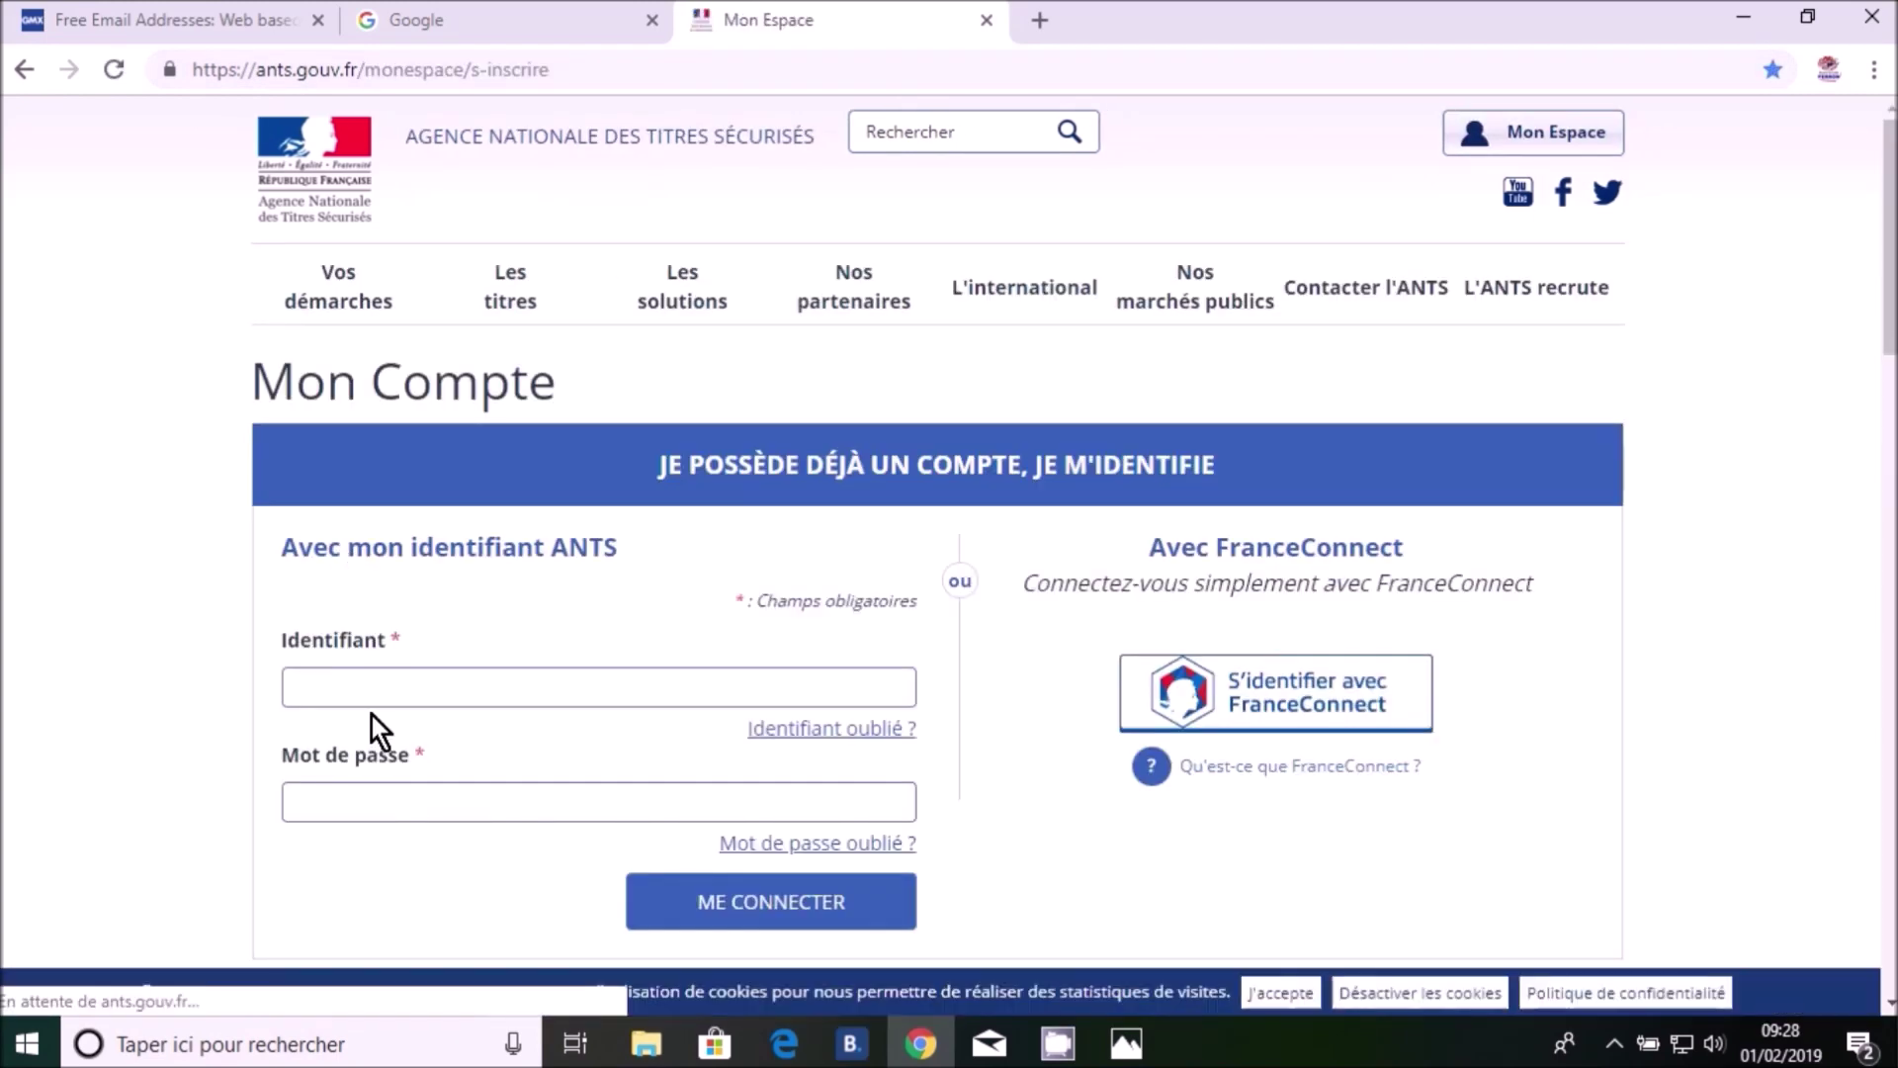
click(360, 684)
right_click(361, 685)
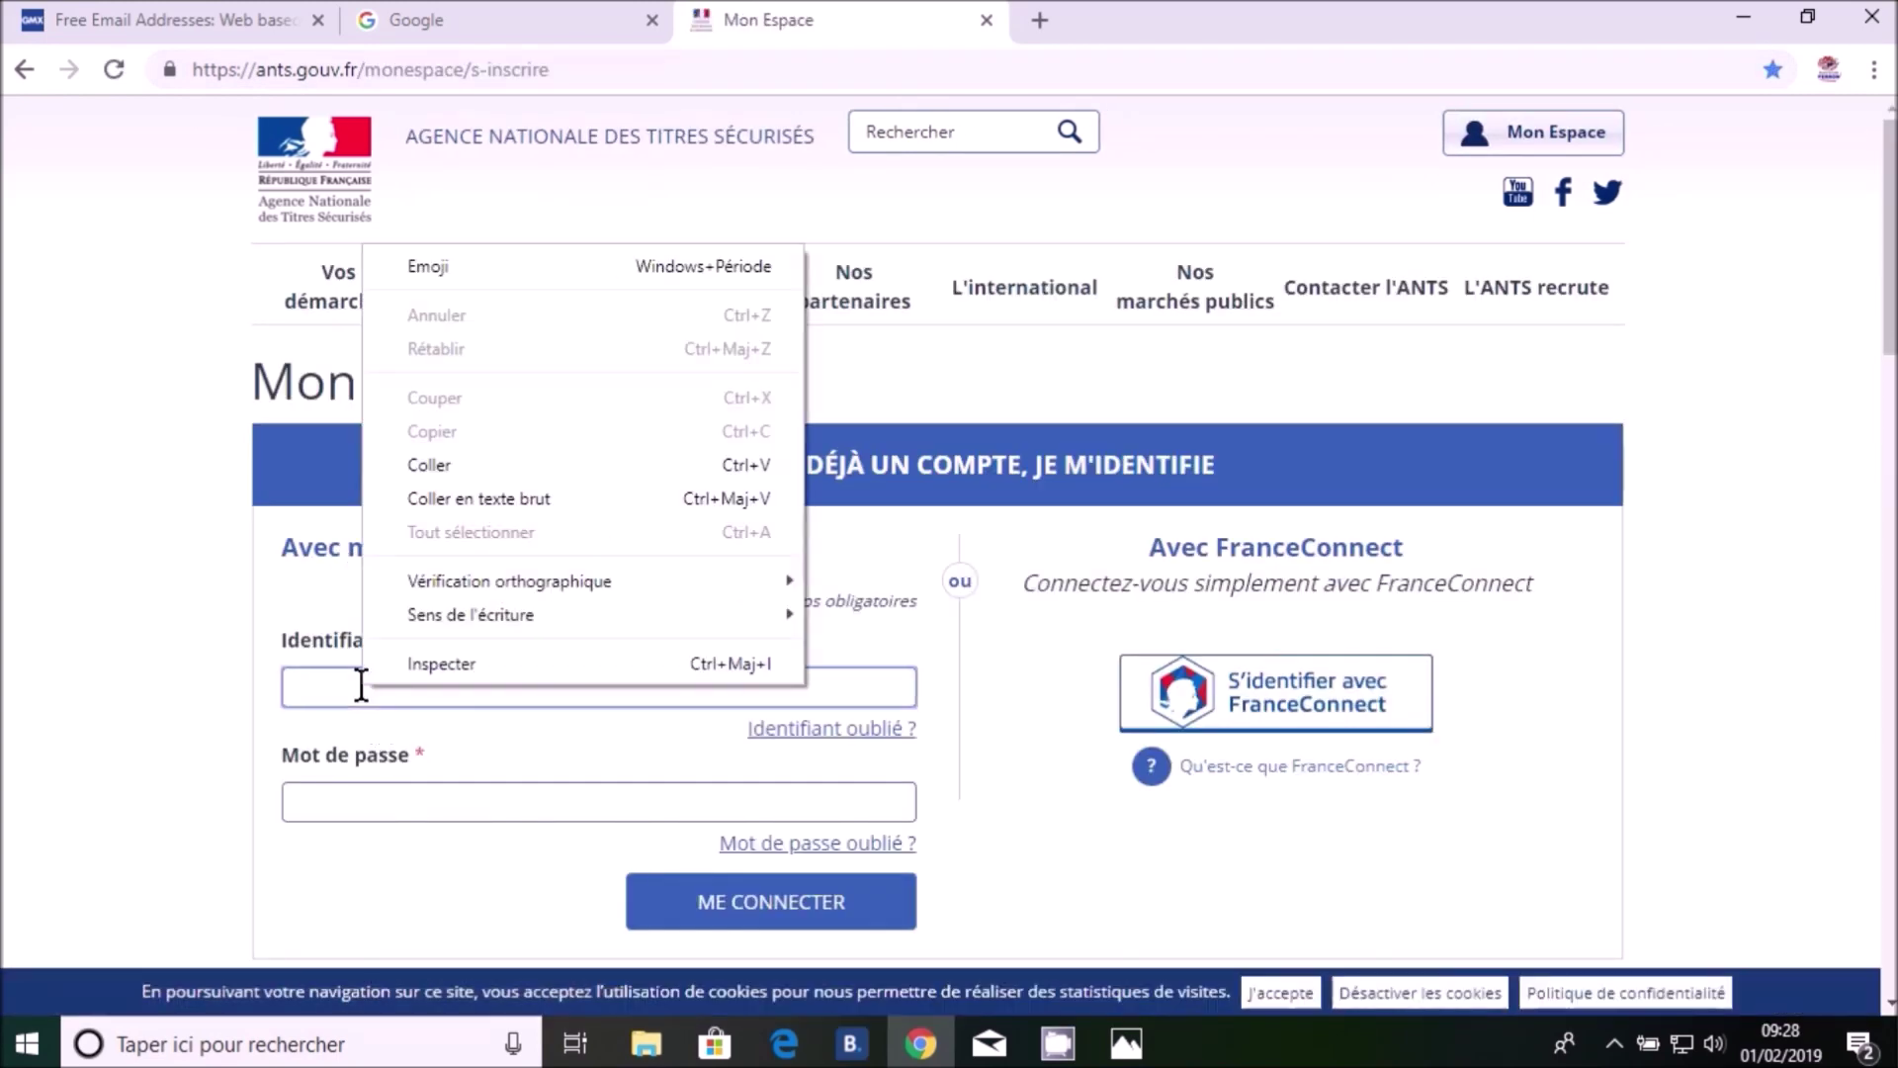
click(407, 498)
Copy the password from the other tab, paste it into Mot de passe and log in
click(481, 19)
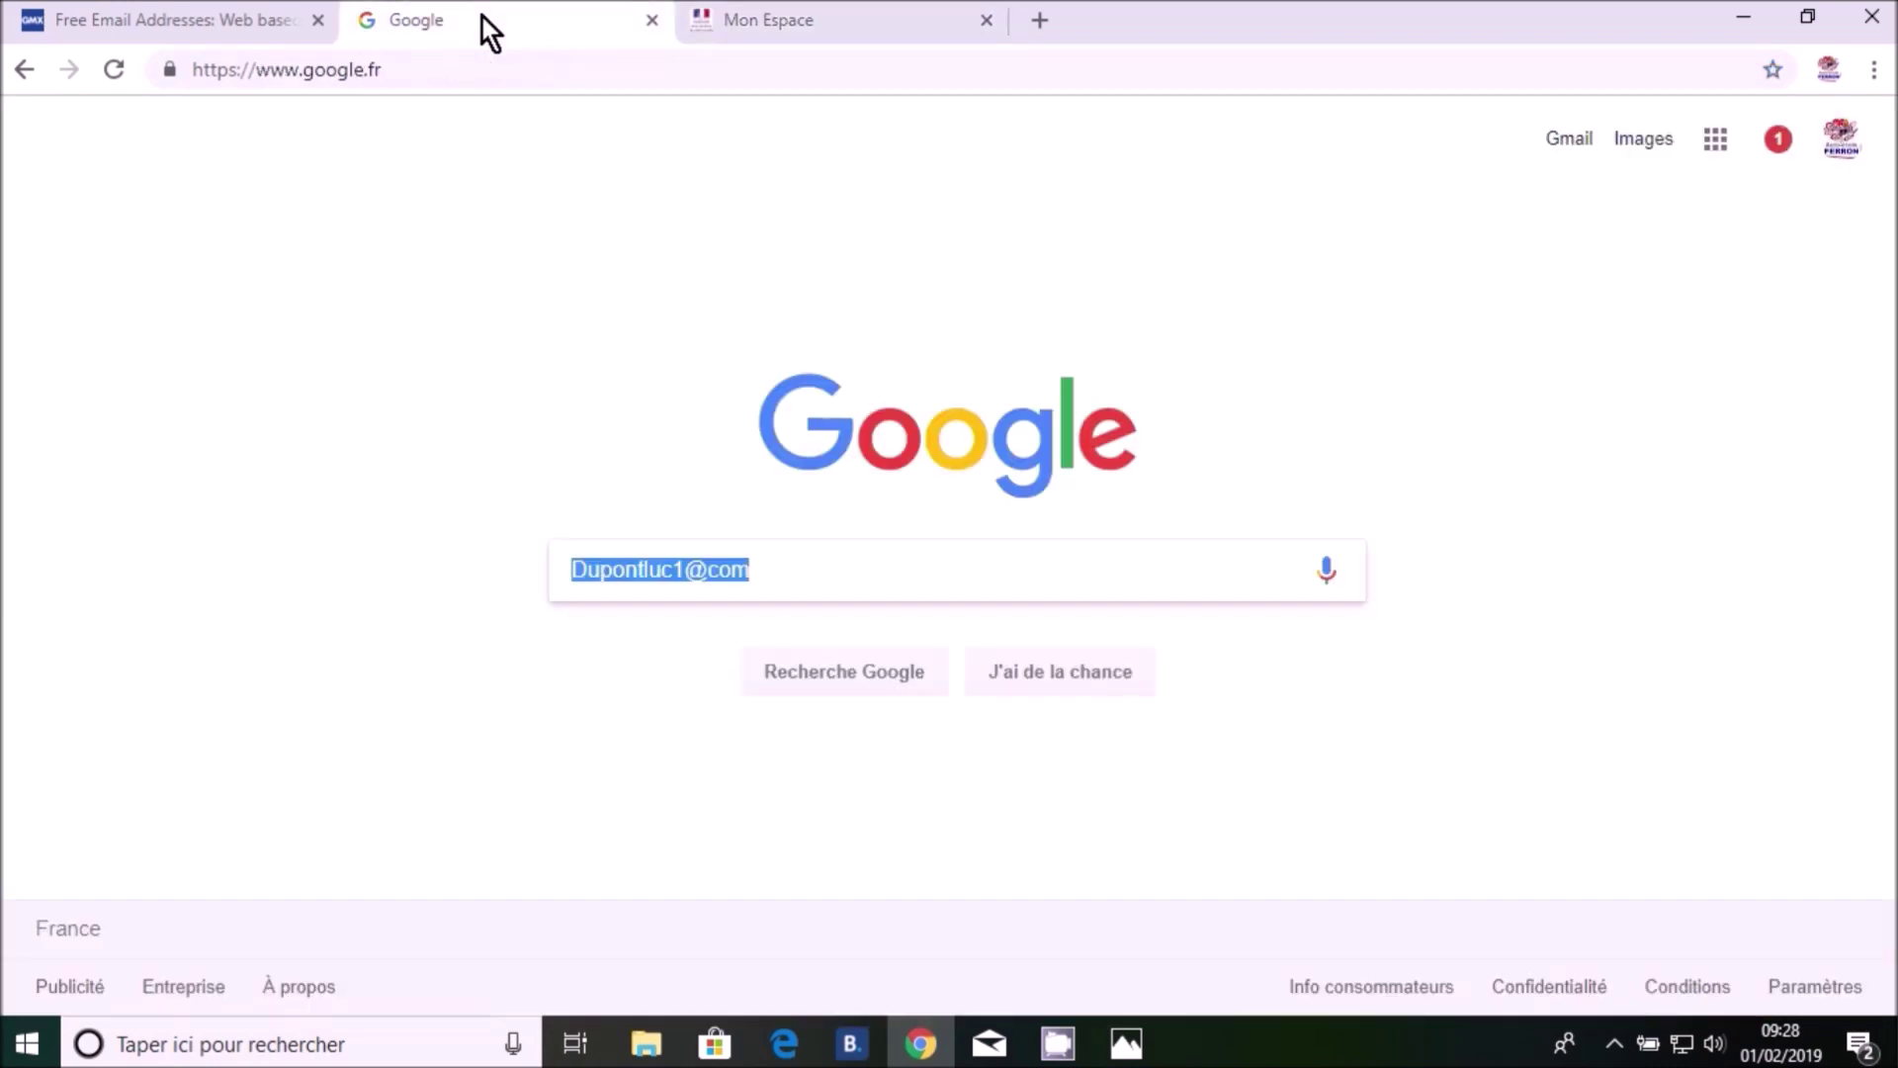
right_click(664, 572)
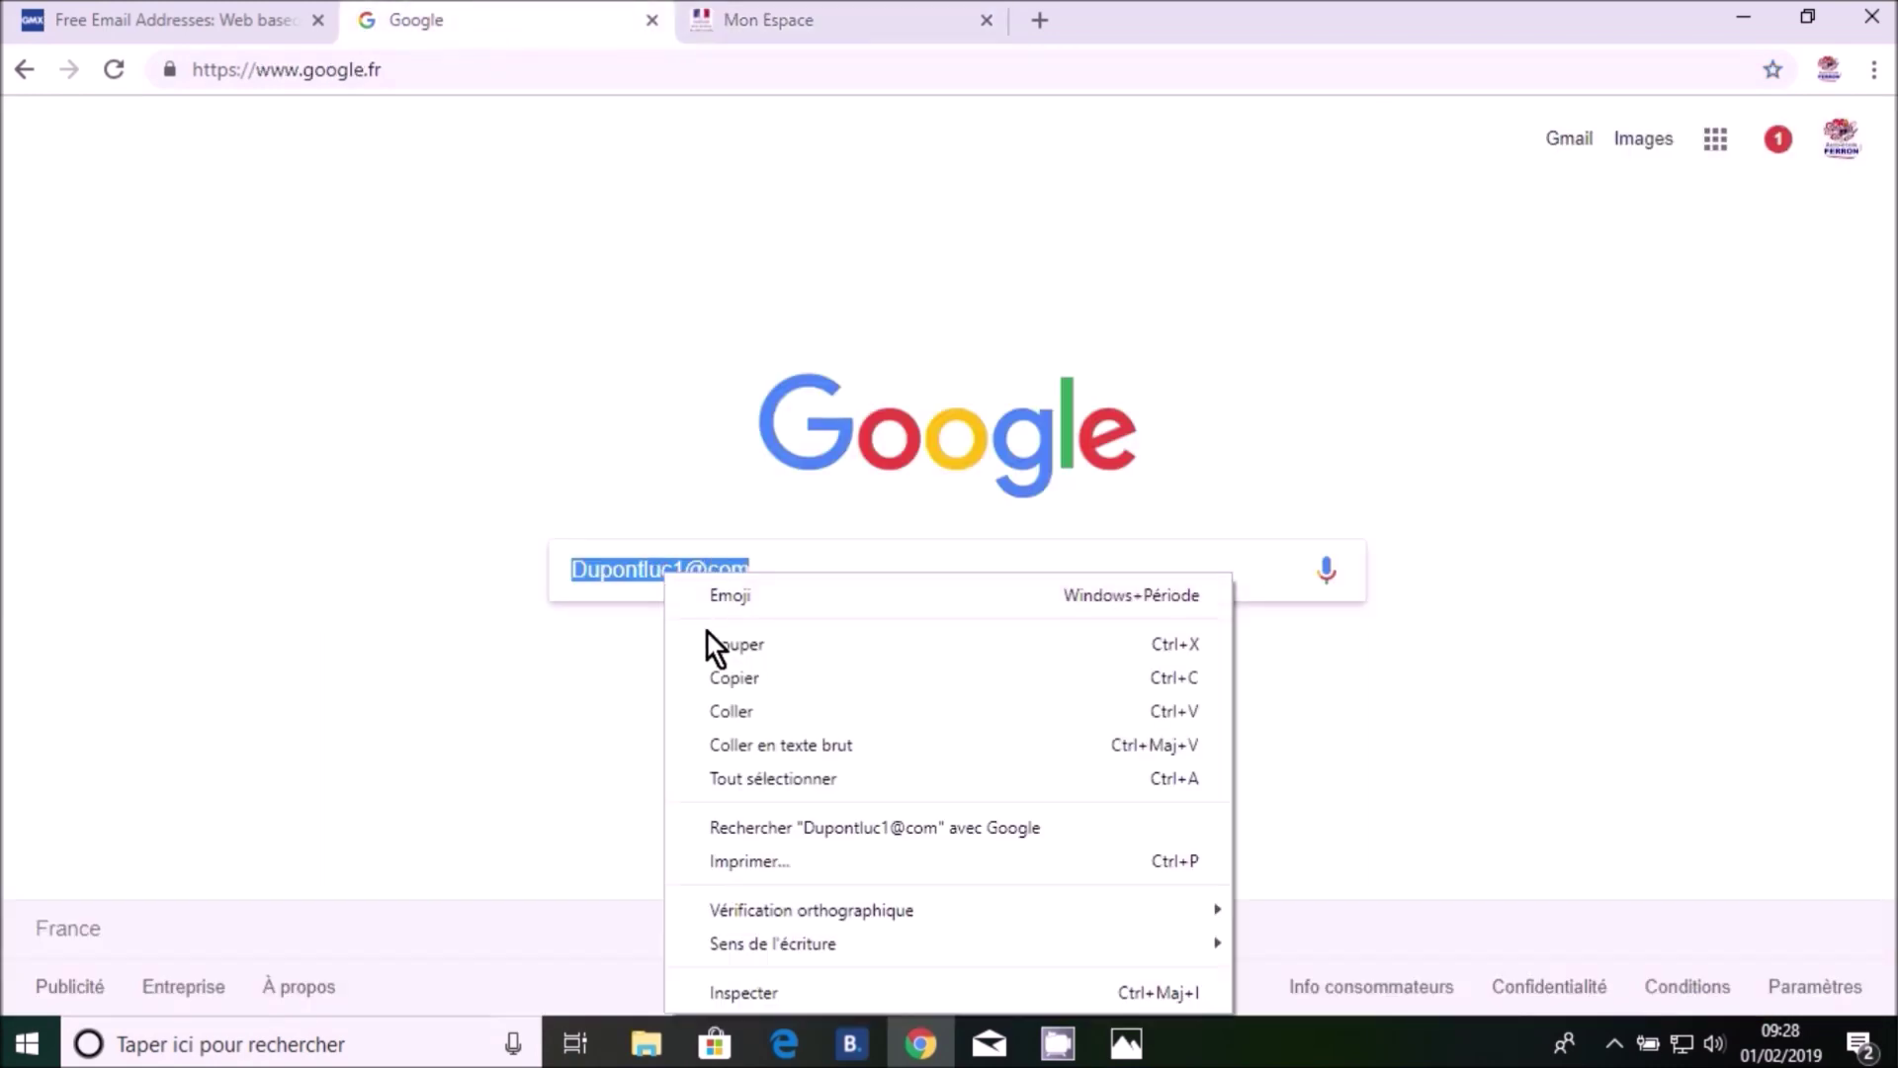
click(716, 678)
click(759, 12)
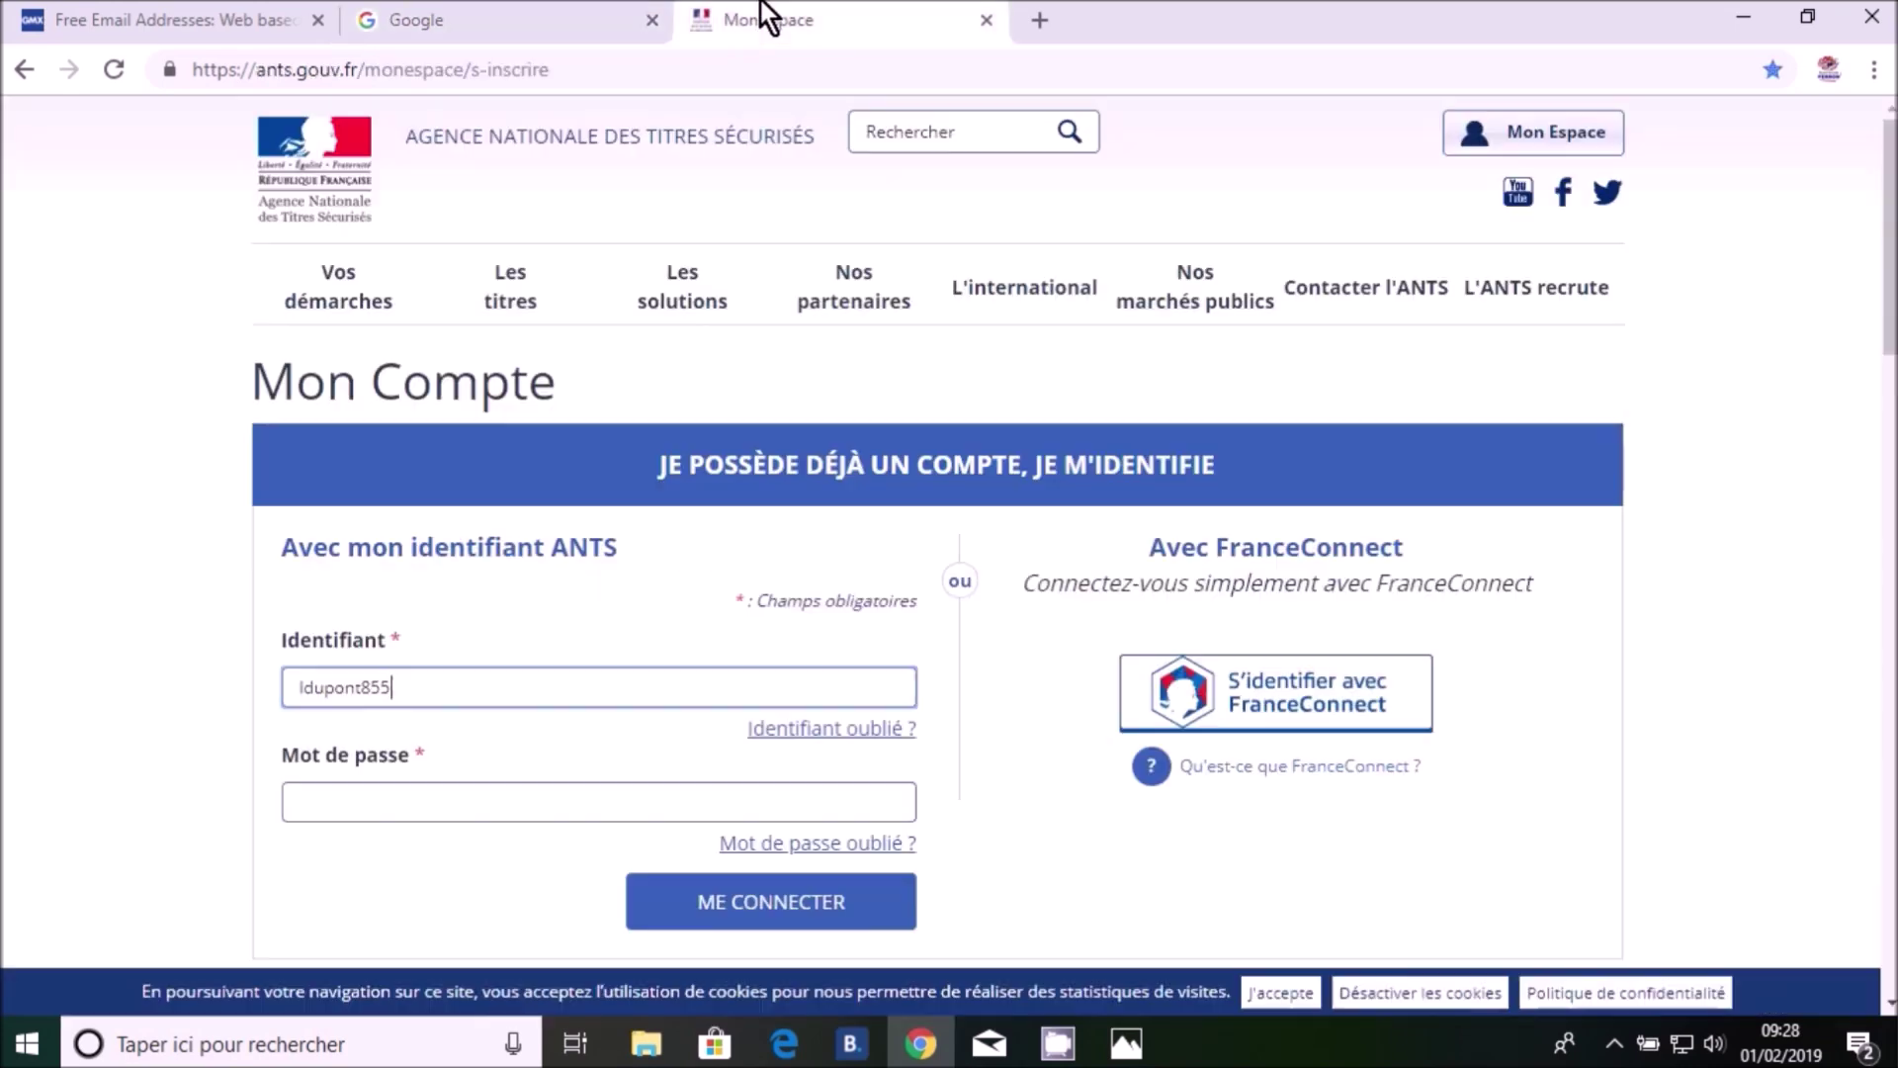
click(317, 802)
right_click(316, 801)
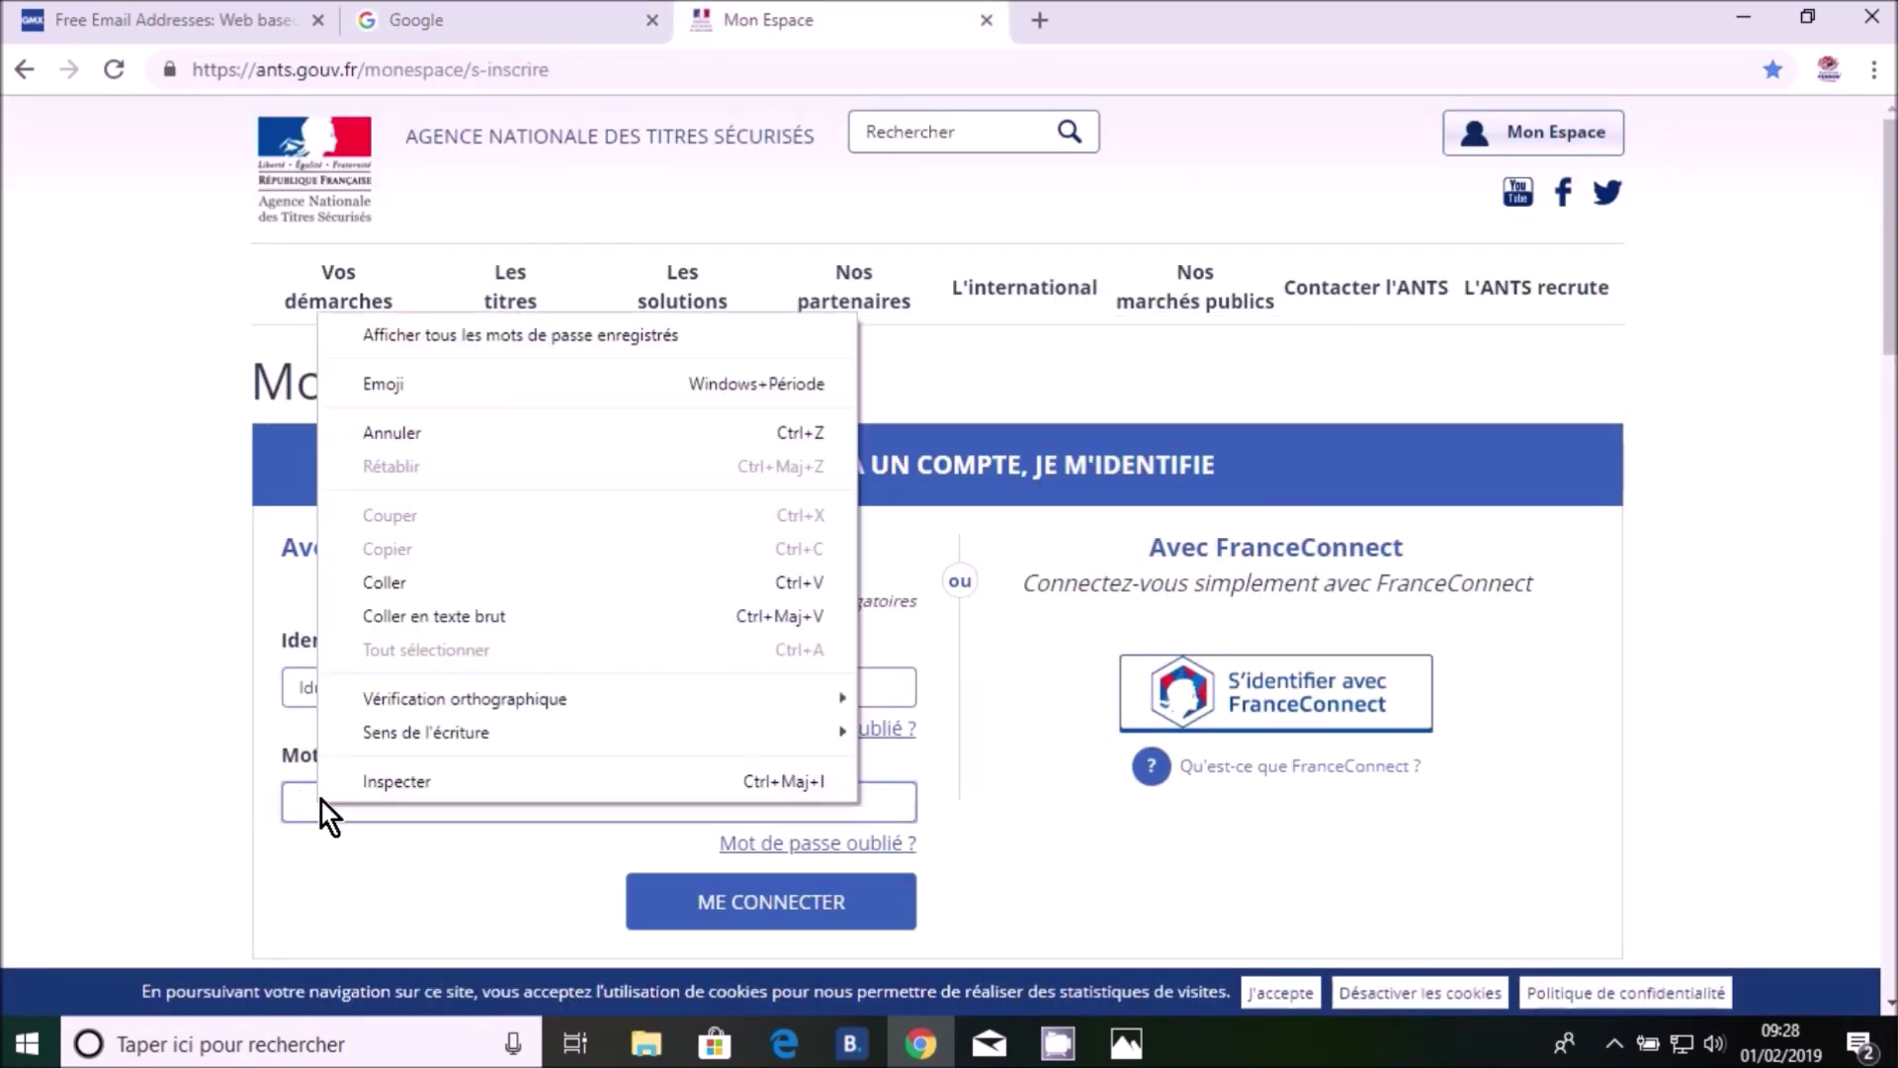
click(377, 583)
click(726, 900)
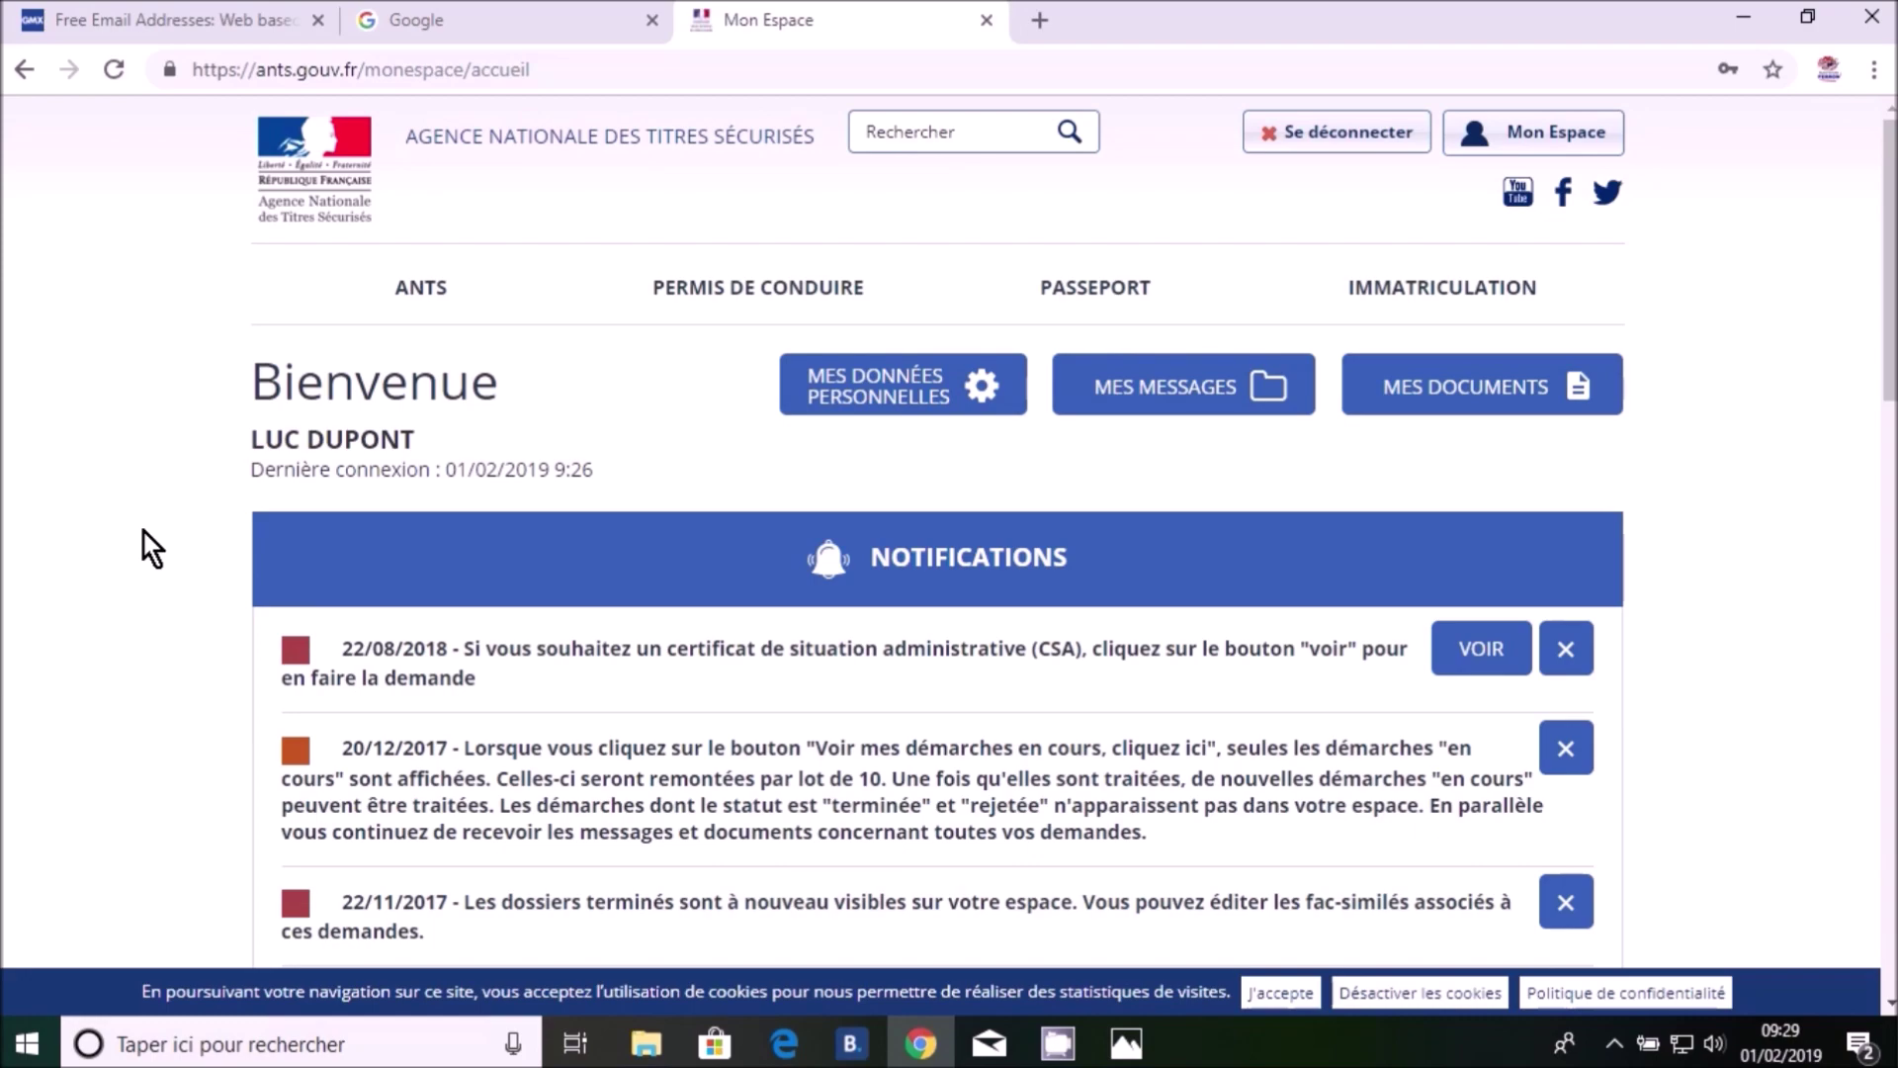
Open the driving-licence personal space showing the request validated by the administration
scroll(144, 546, down, 7)
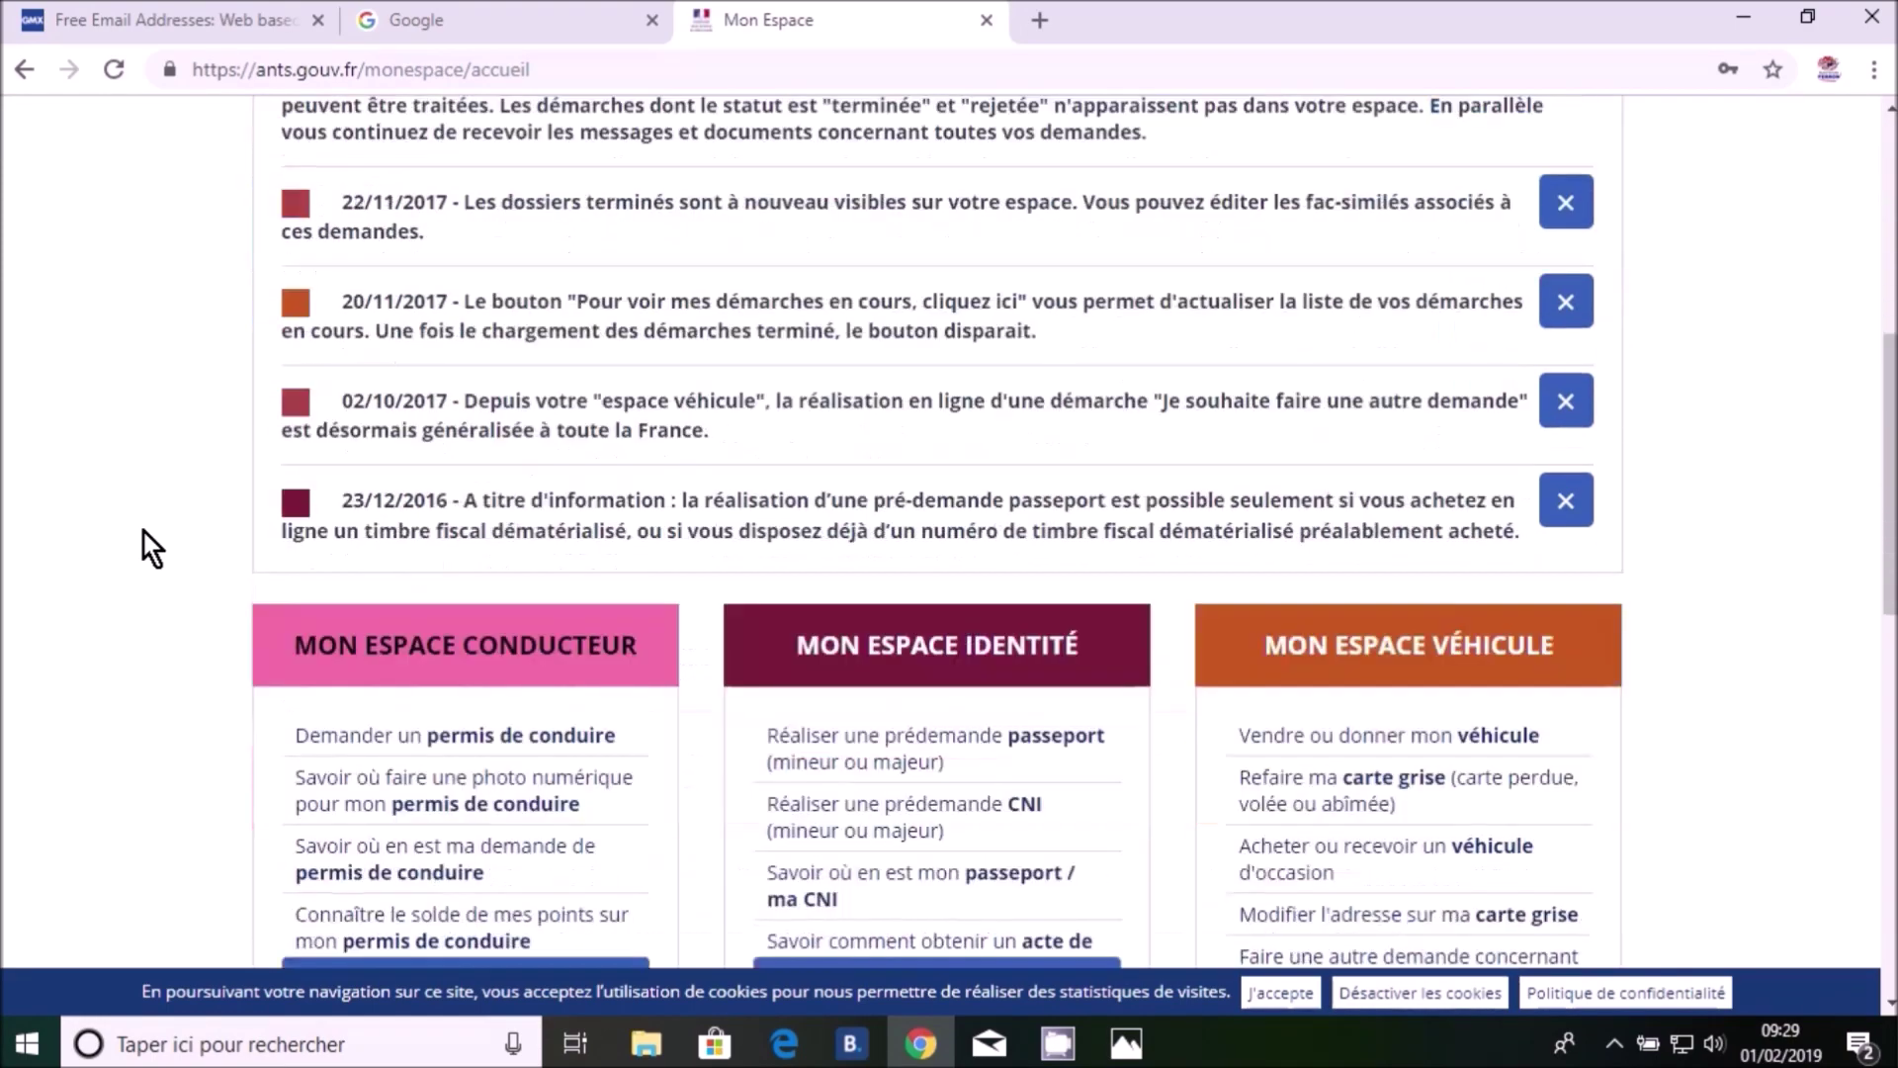
scroll(145, 539, down, 3)
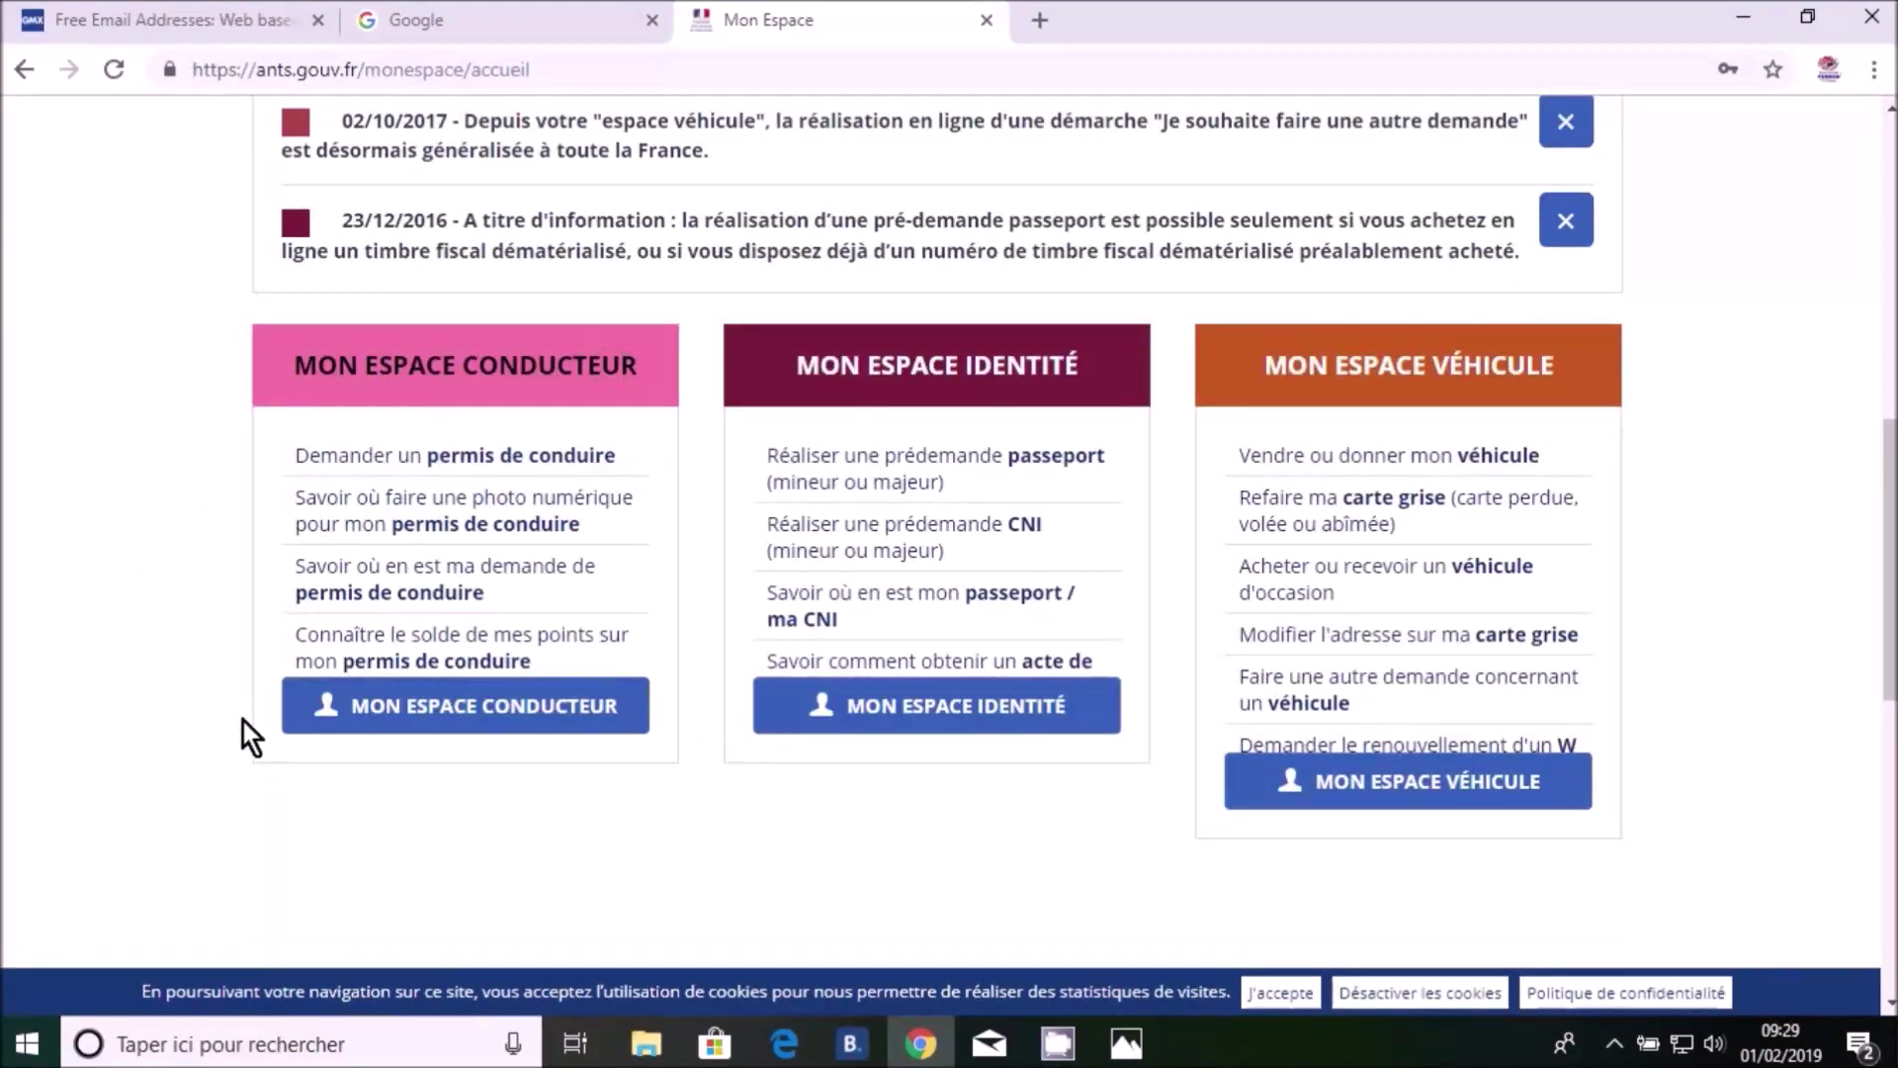
click(430, 708)
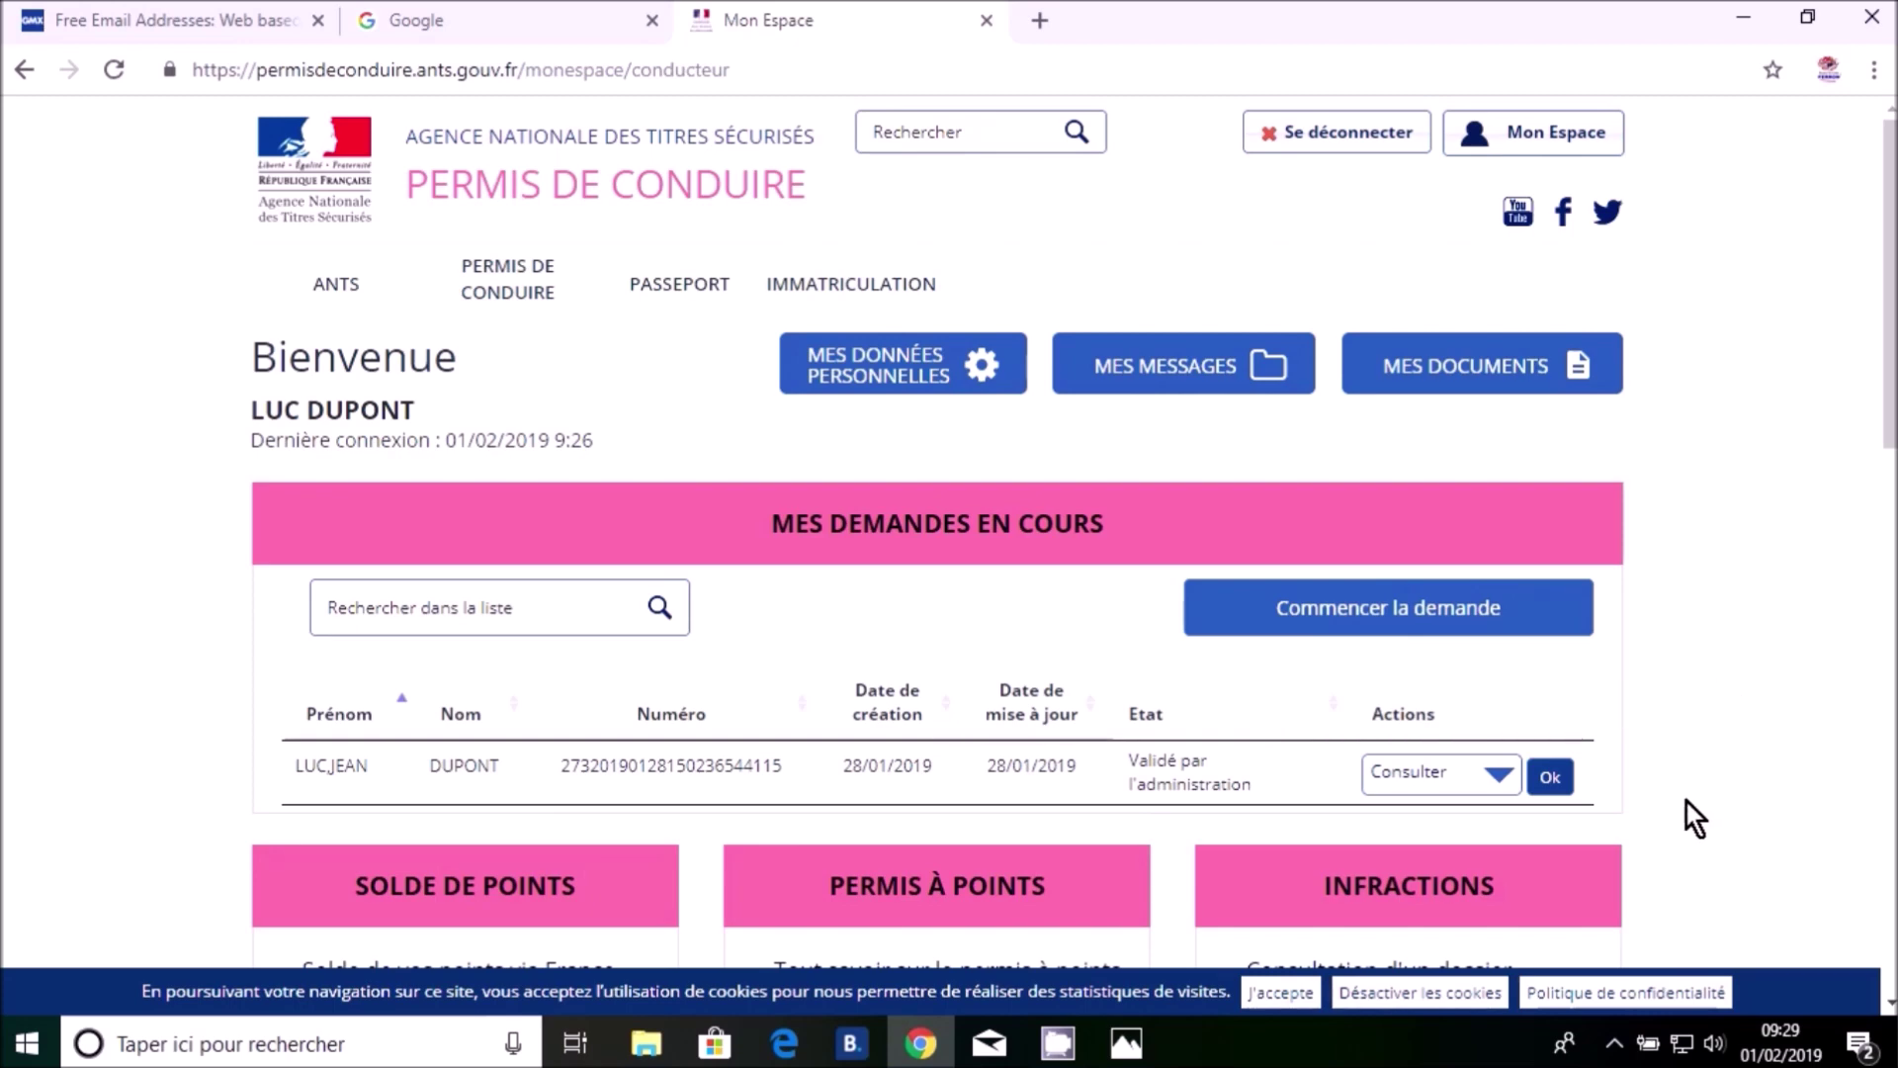
Open the validated licence application's details and download its registration fac-similé PDF, then show the NEPH example image
click(1552, 777)
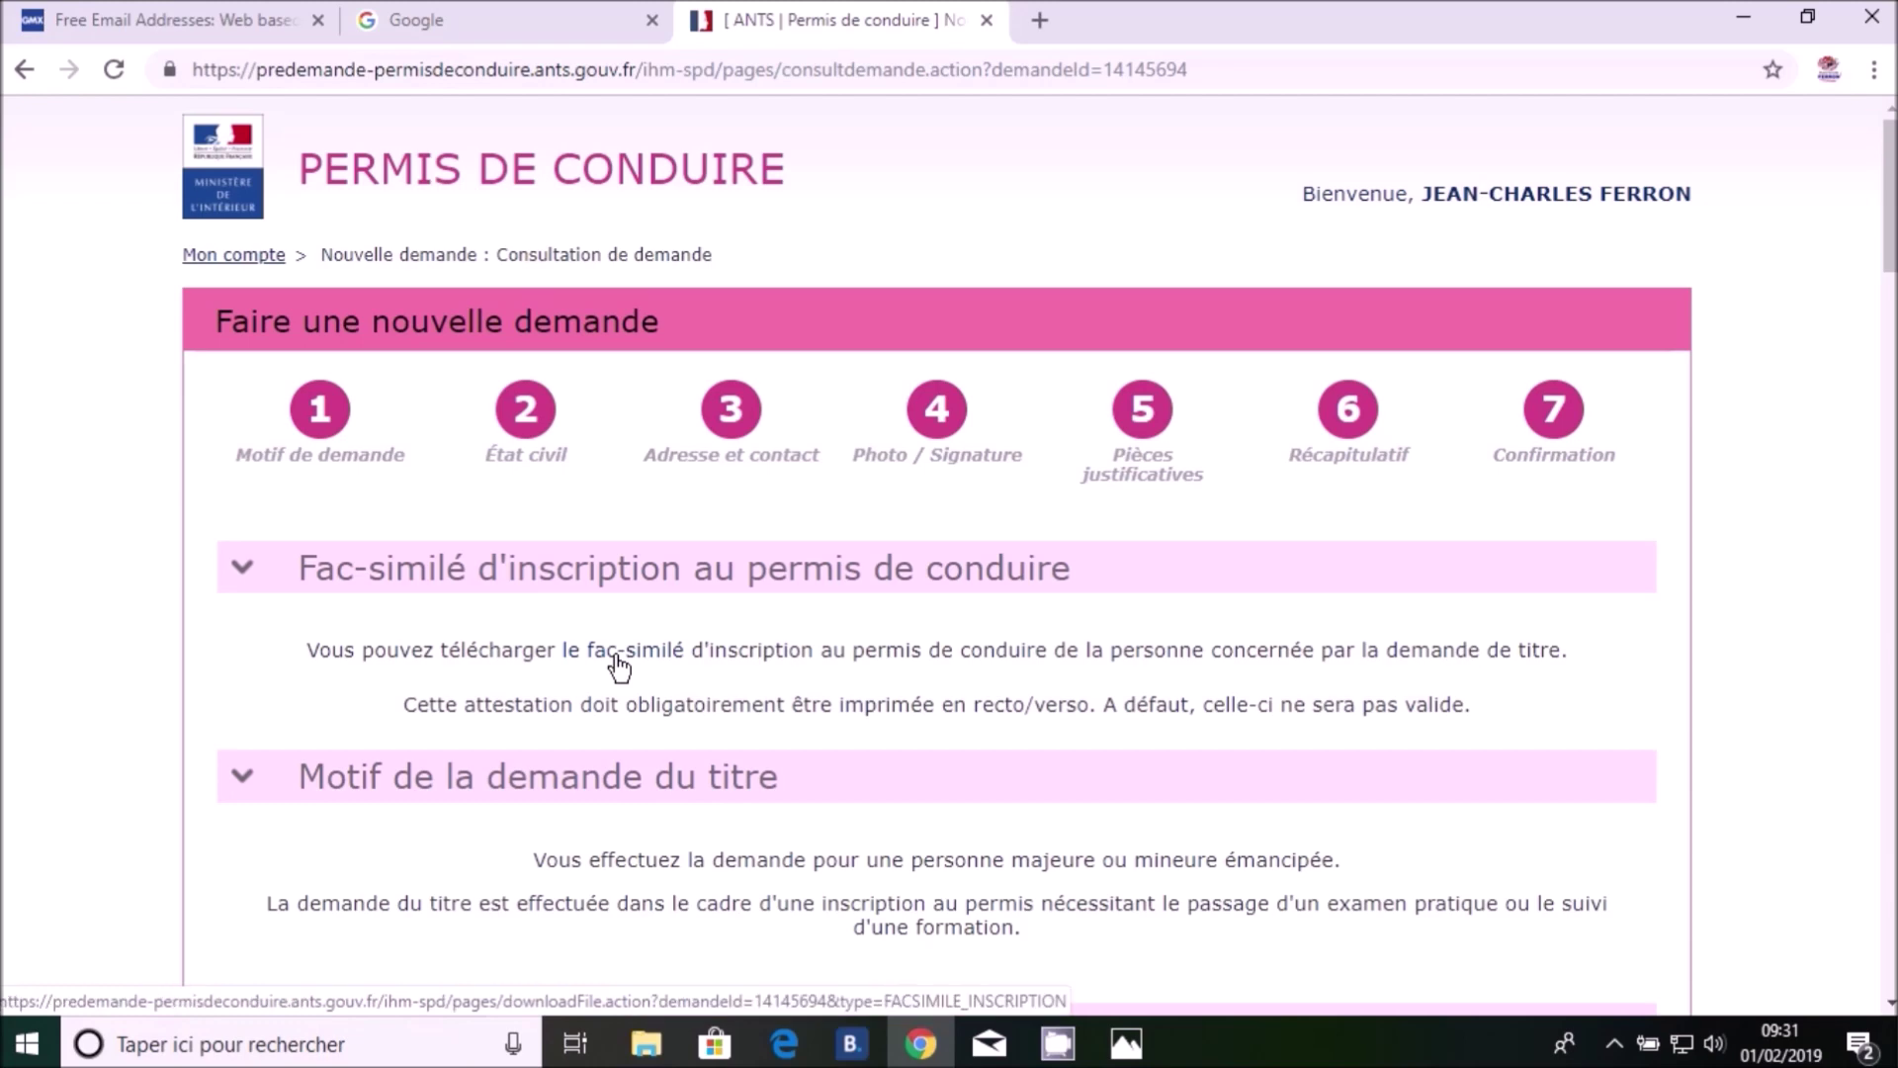
click(669, 655)
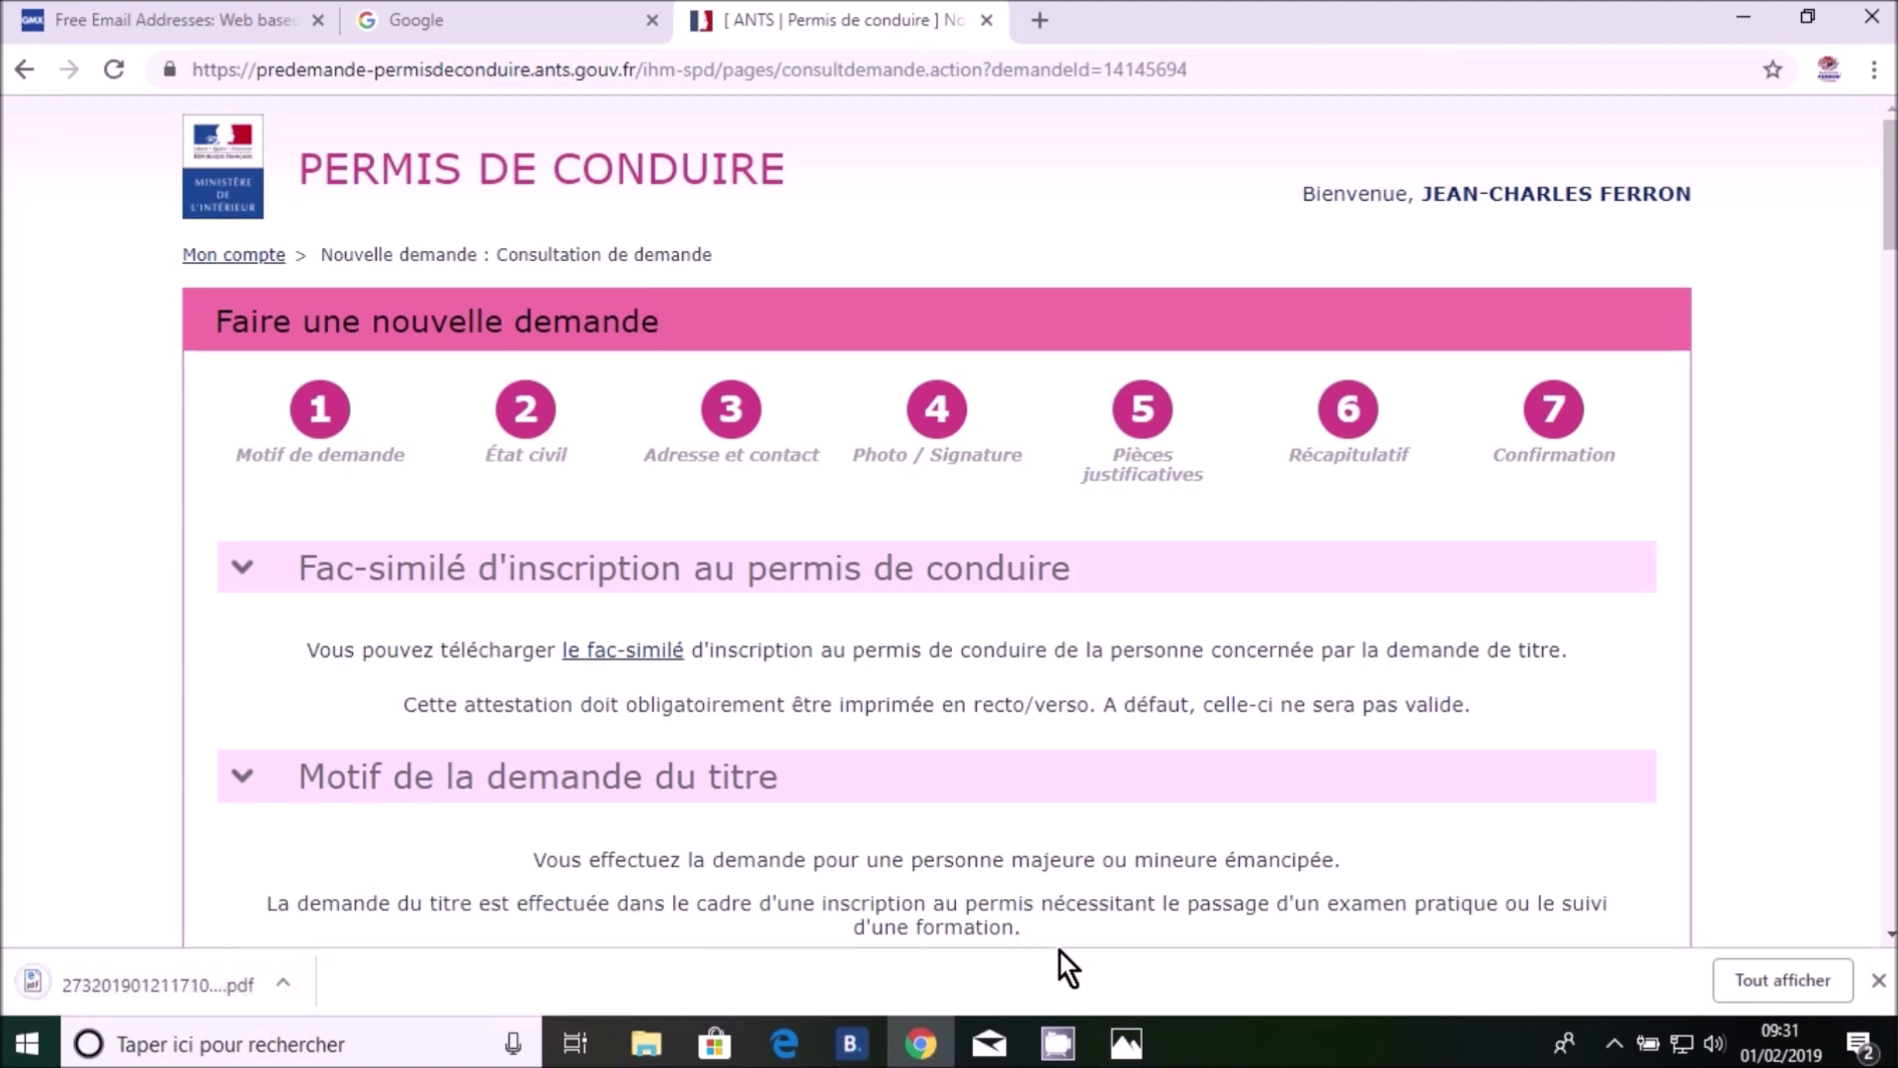
click(1127, 1044)
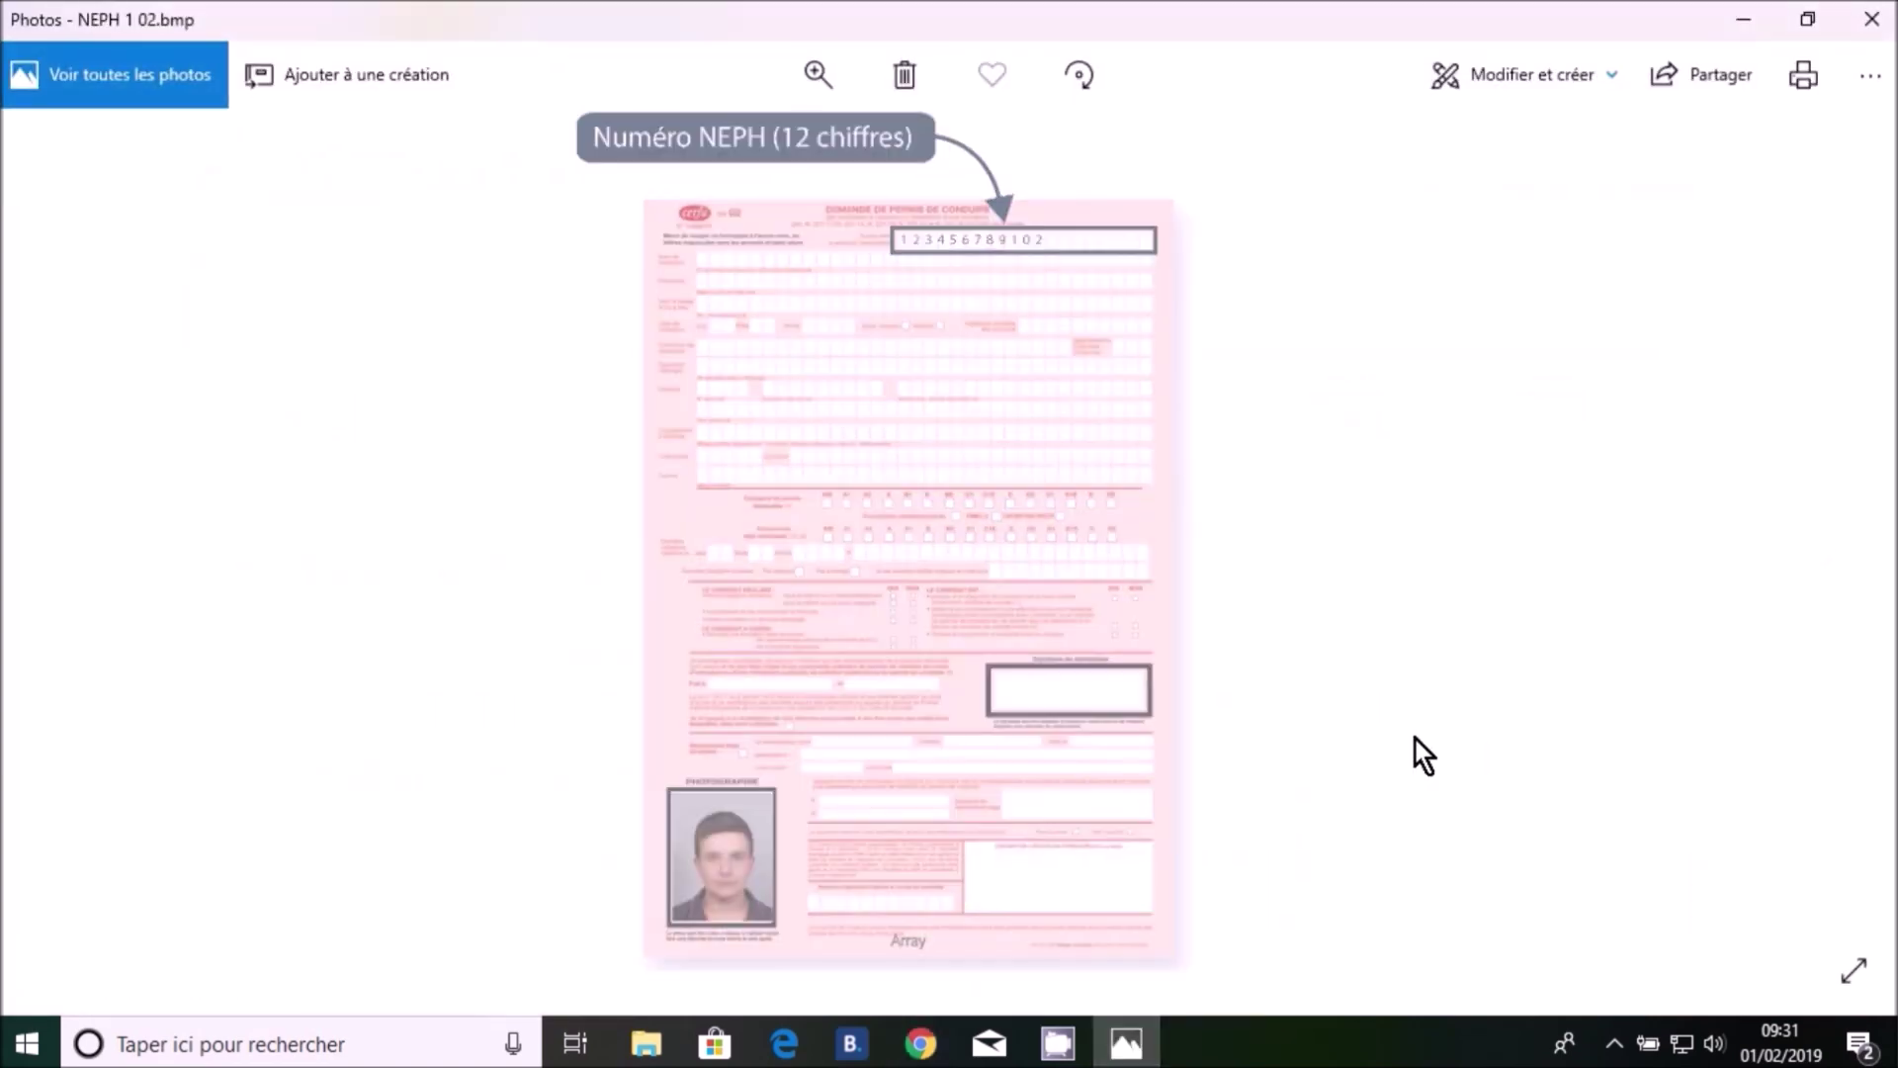
Advance to the next image, NEPH 1 03.bmp, which shows where the NEPH number appears
click(1872, 555)
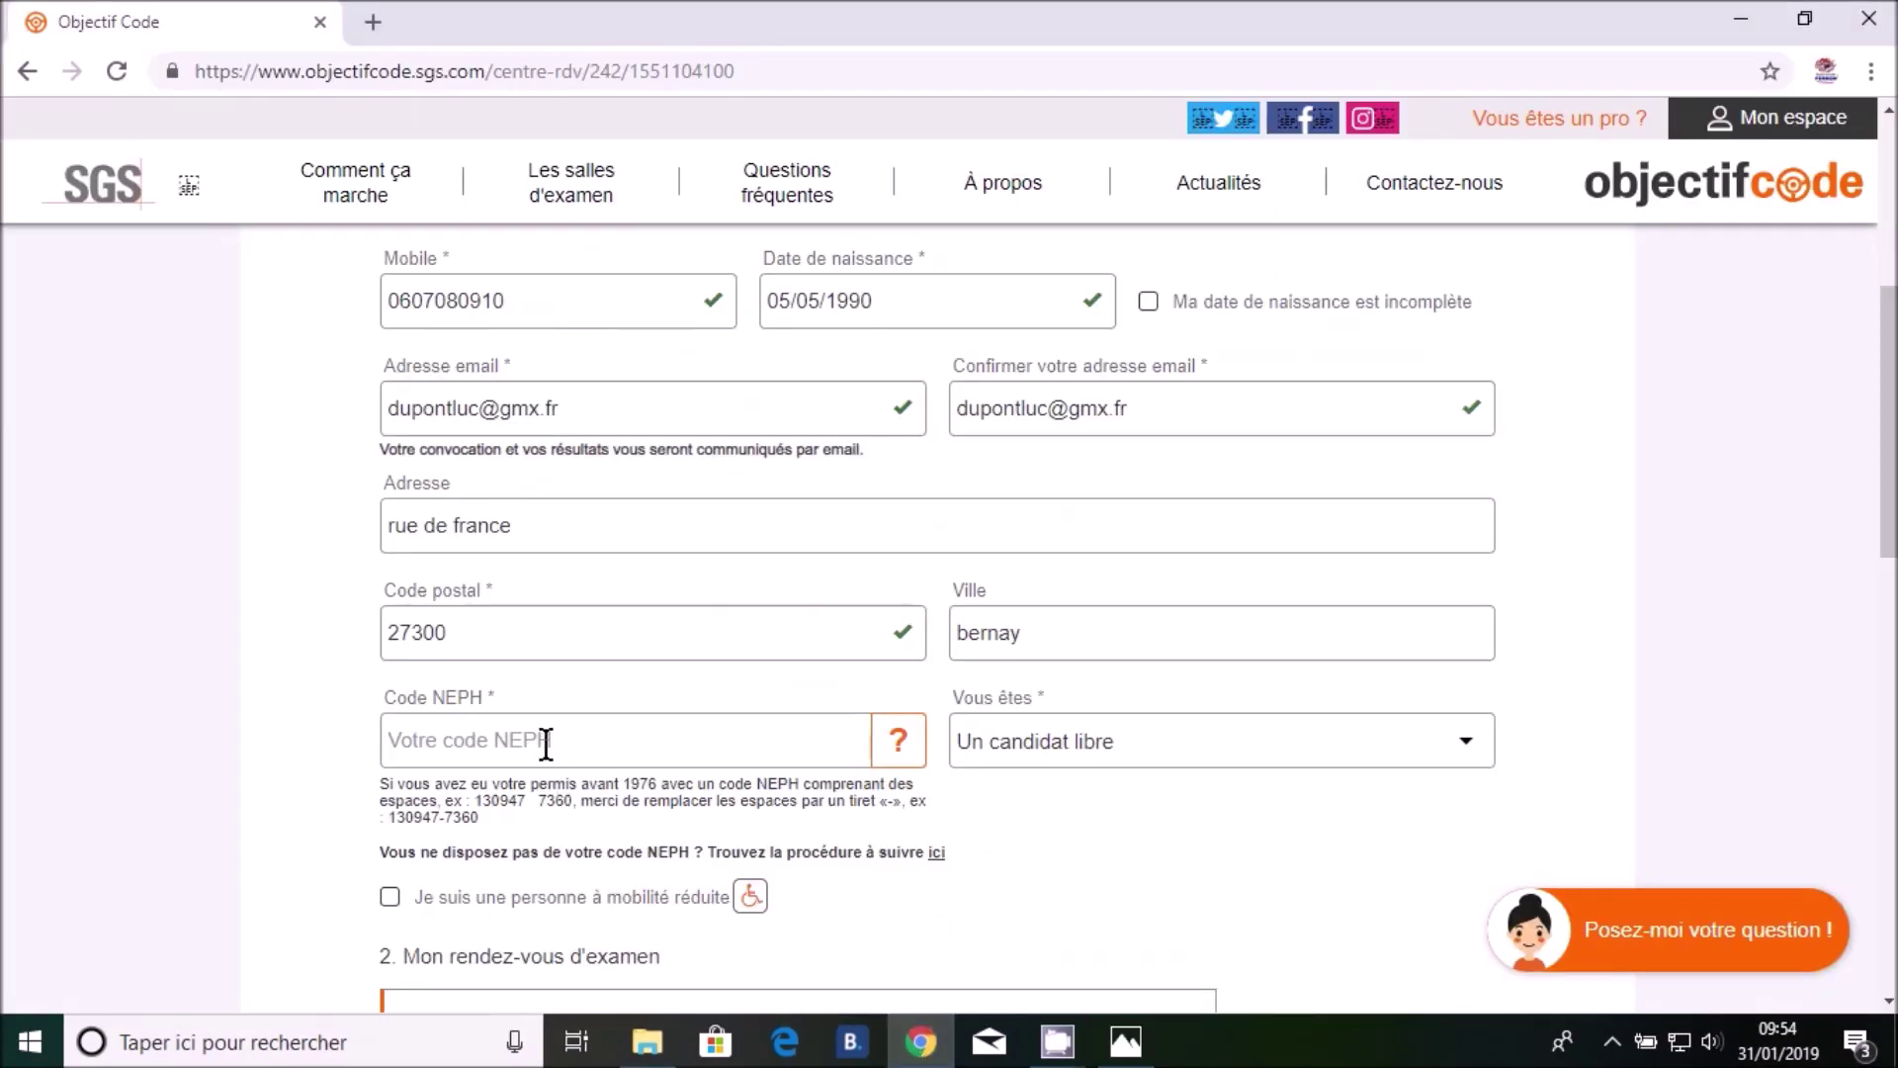
Enter the candidate's 12-digit NEPH registration number in the Code NEPH field
click(545, 744)
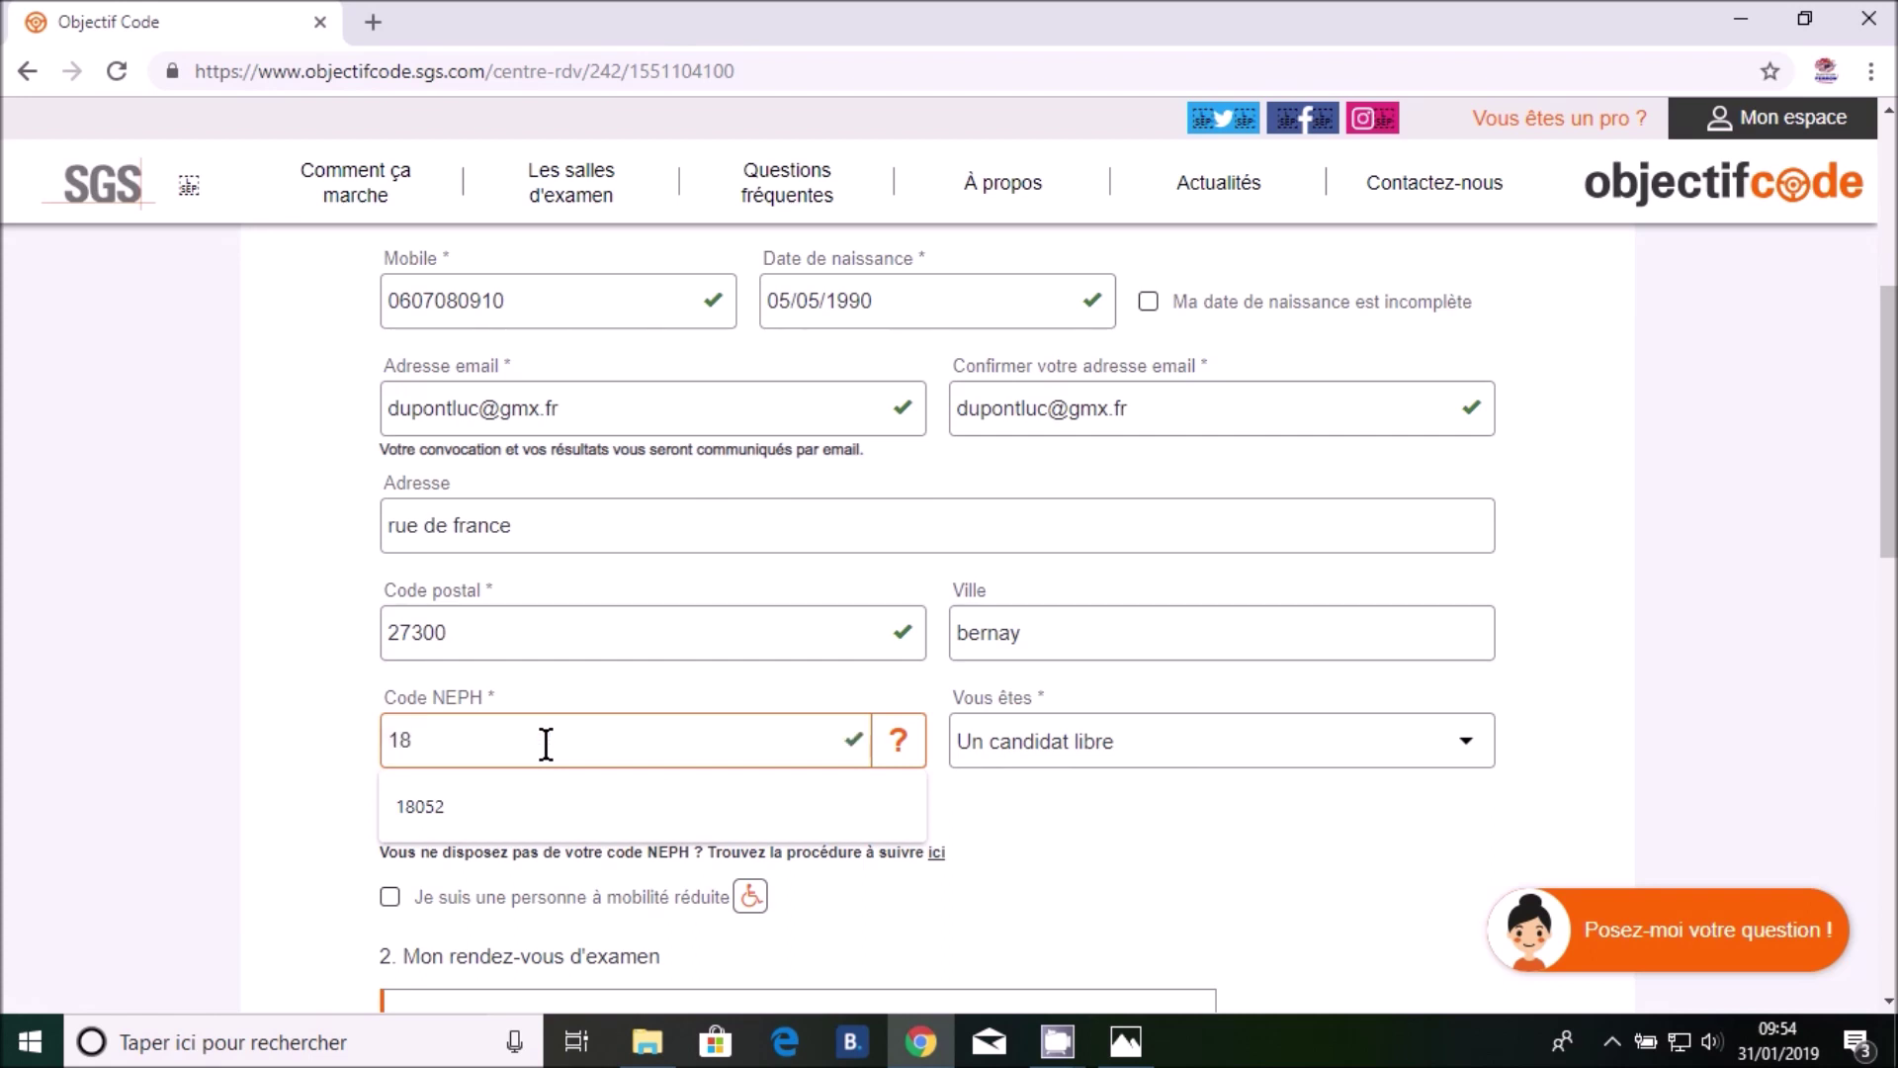
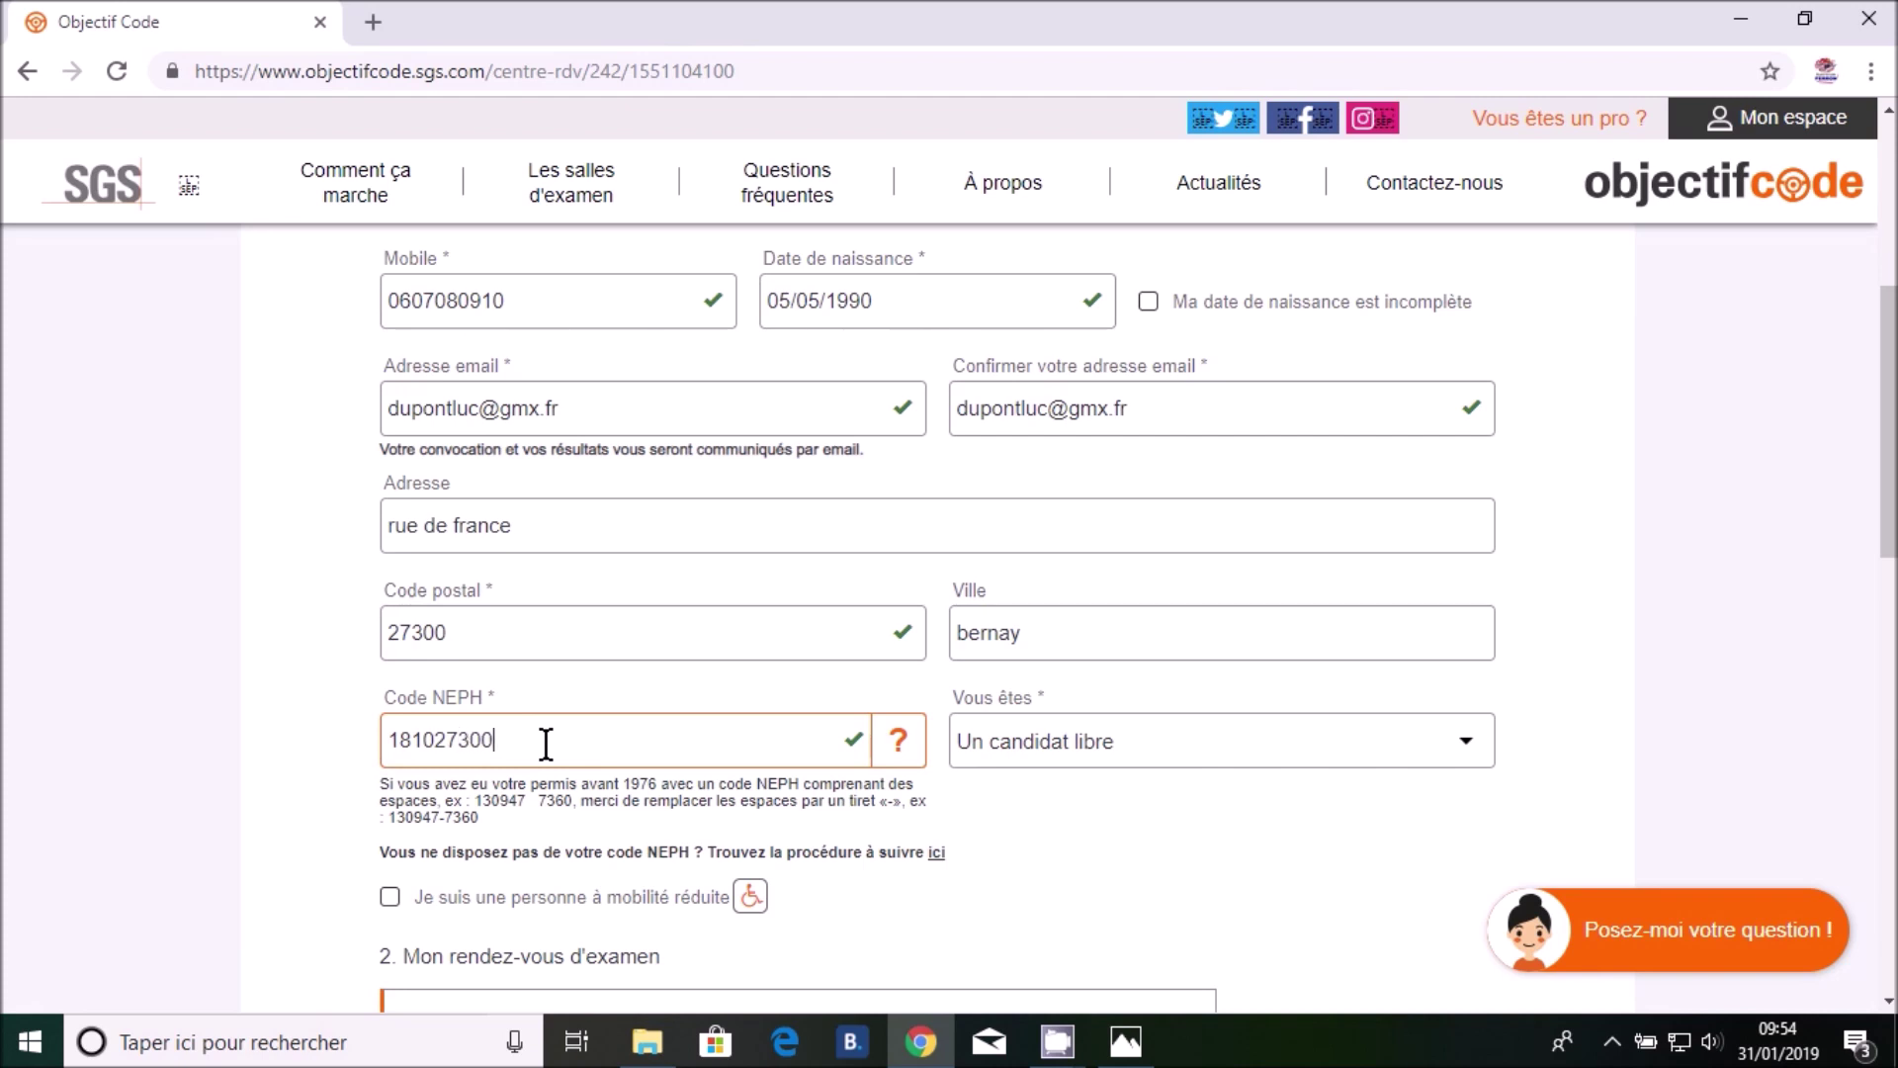
scroll(1125, 803, down, 1)
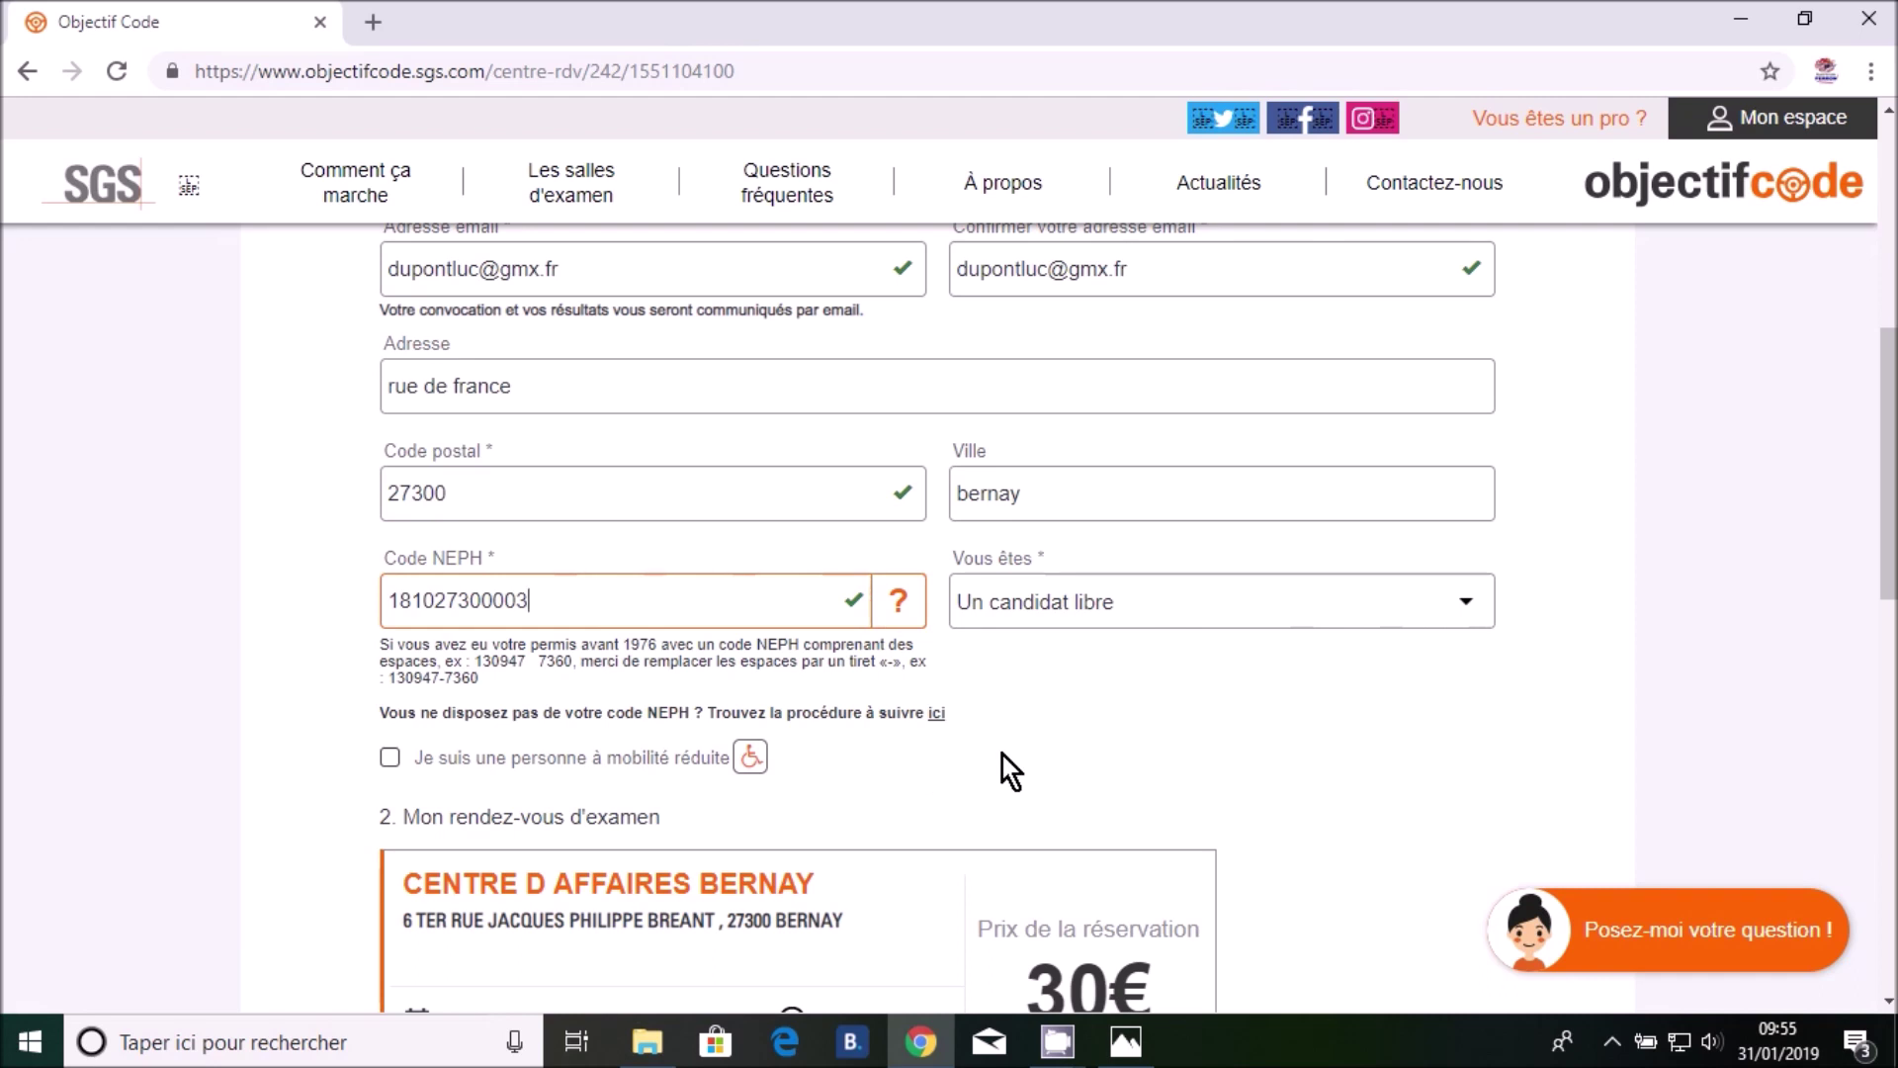
scroll(1003, 756, down, 2)
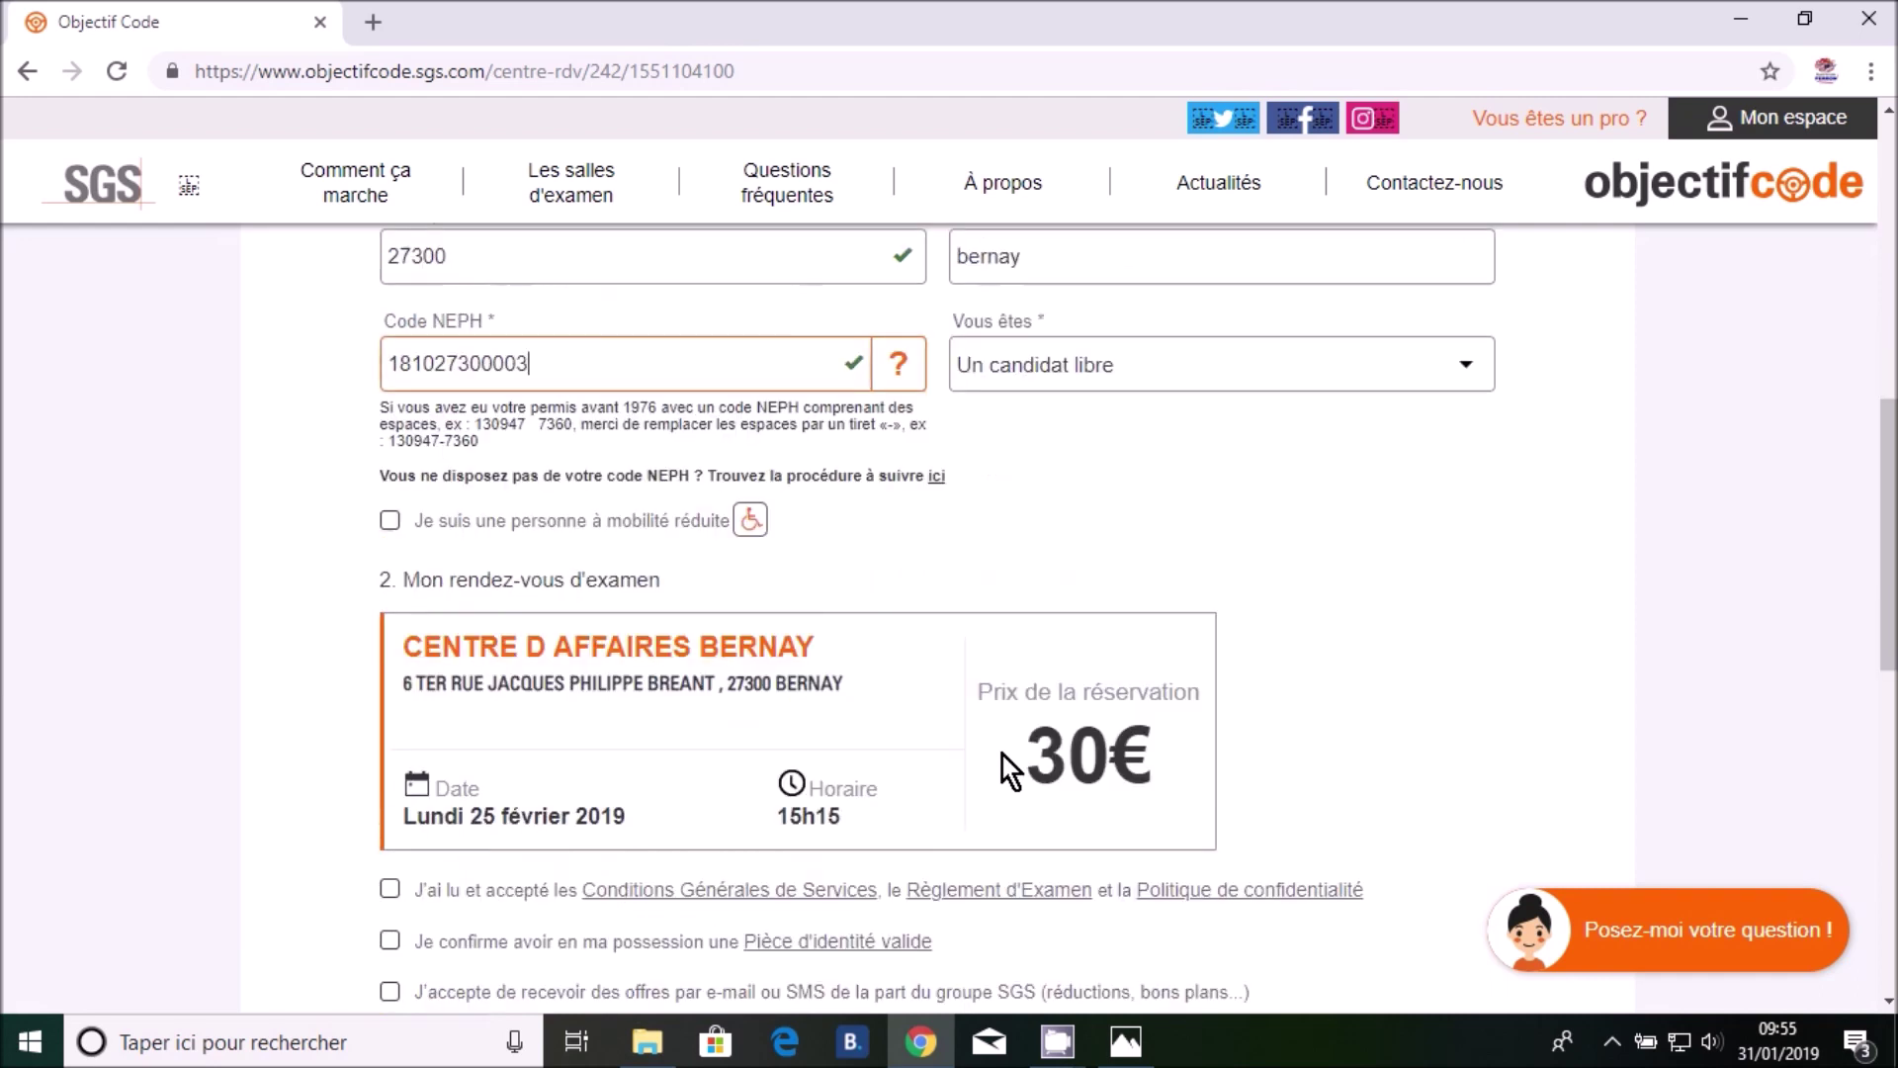
scroll(1002, 756, down, 1)
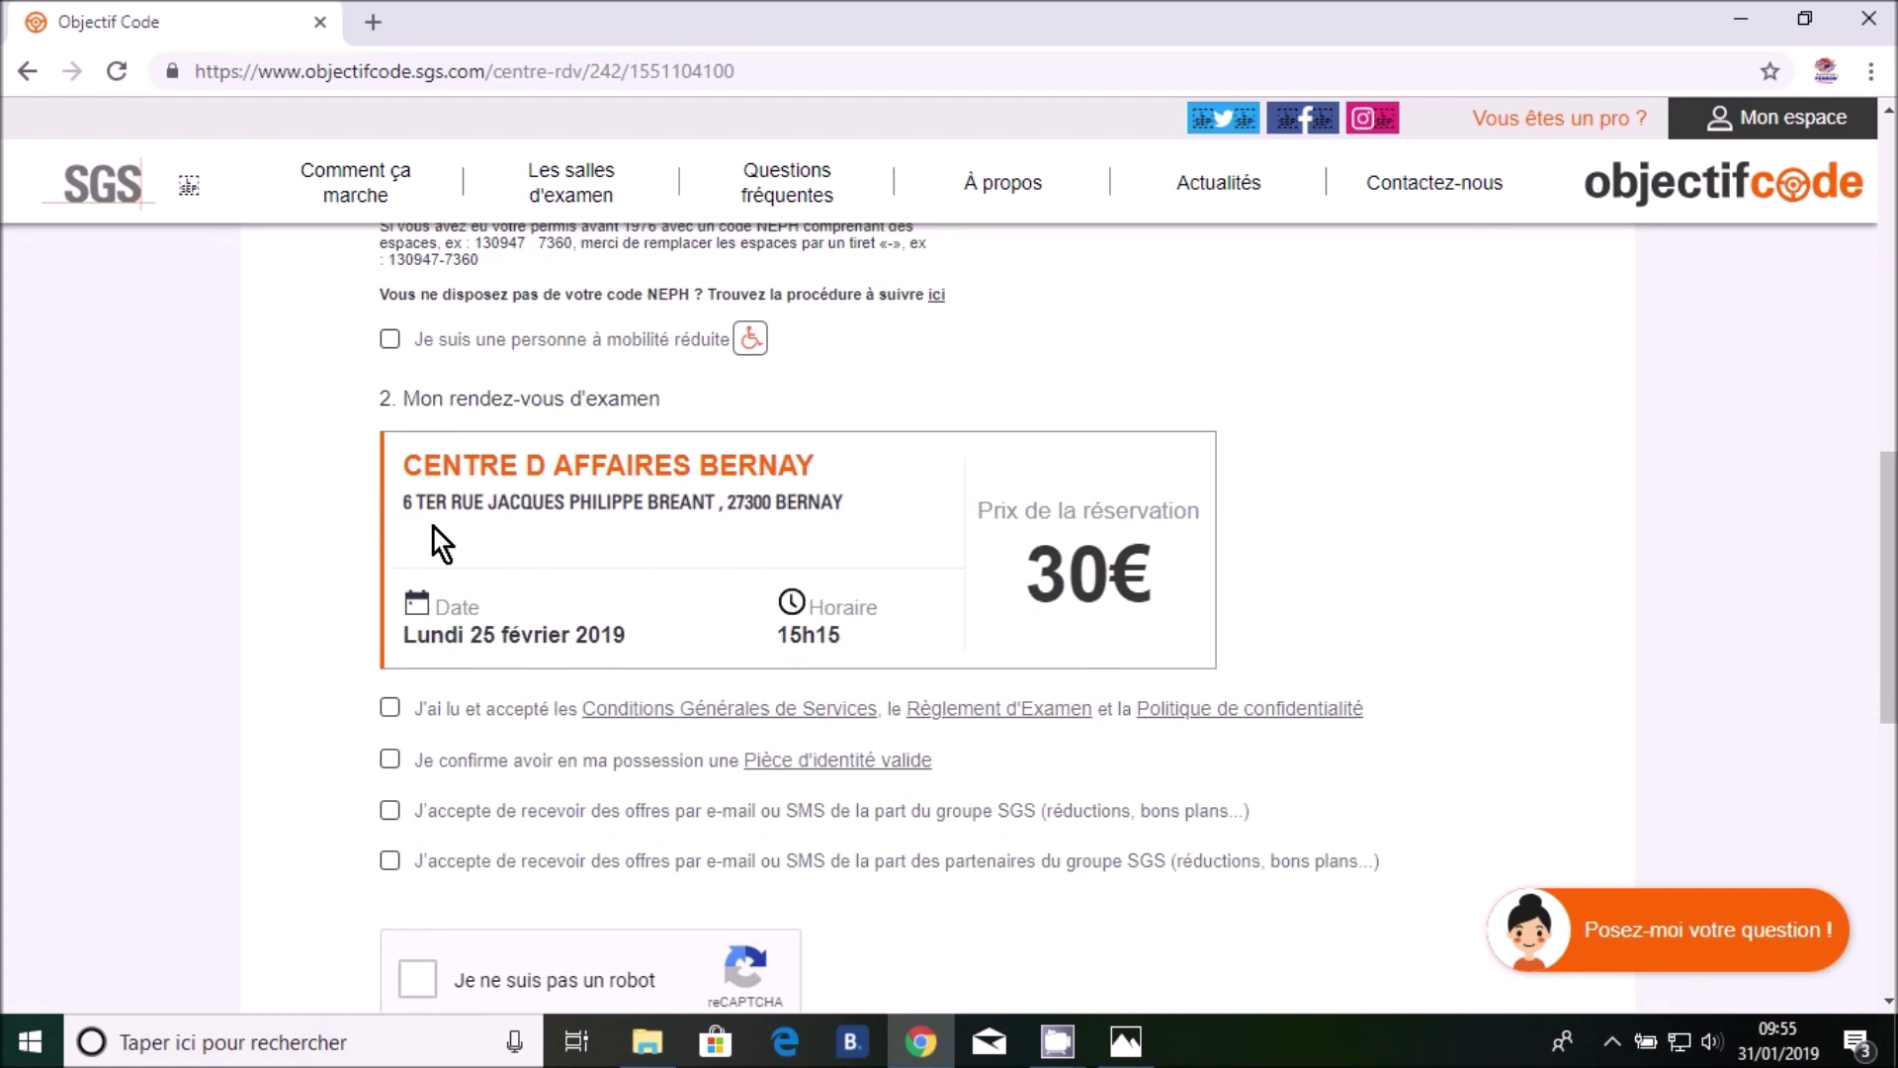
drag(403, 637, 636, 638)
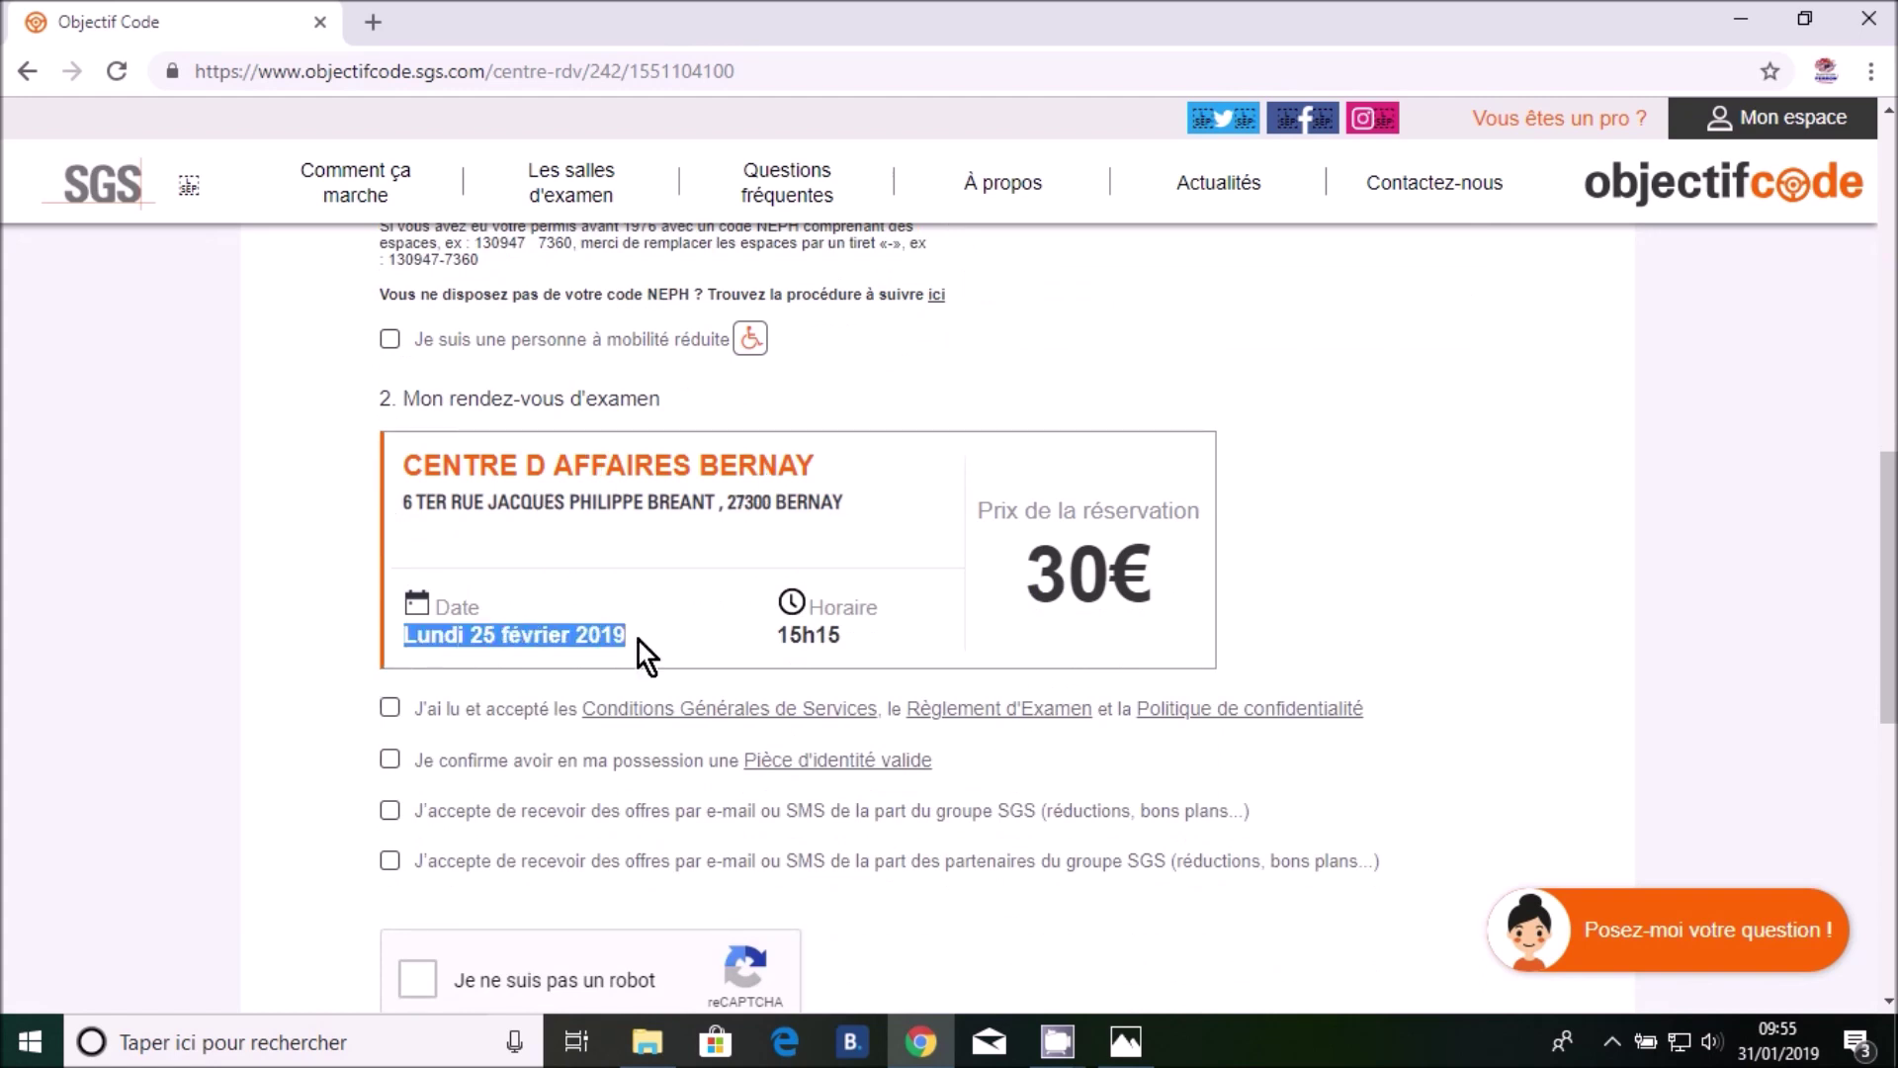
click(789, 638)
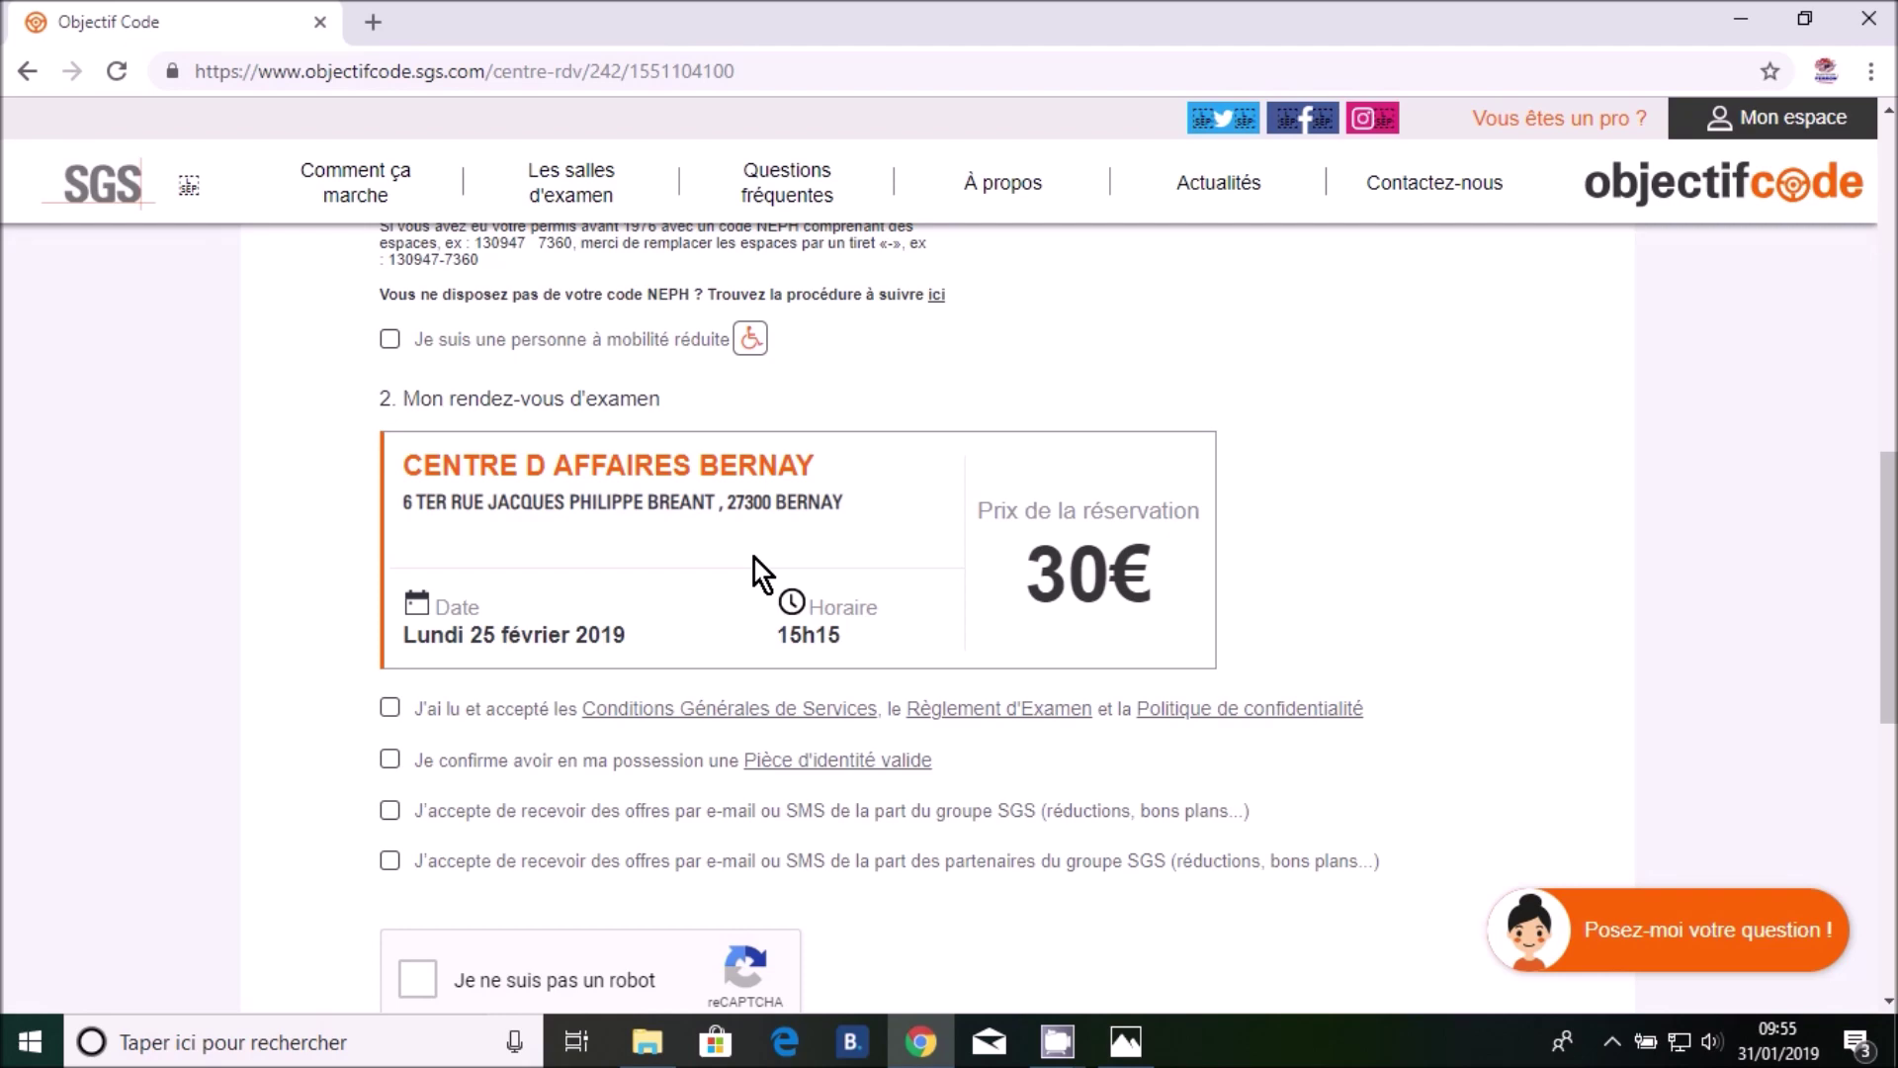
scroll(755, 560, down, 3)
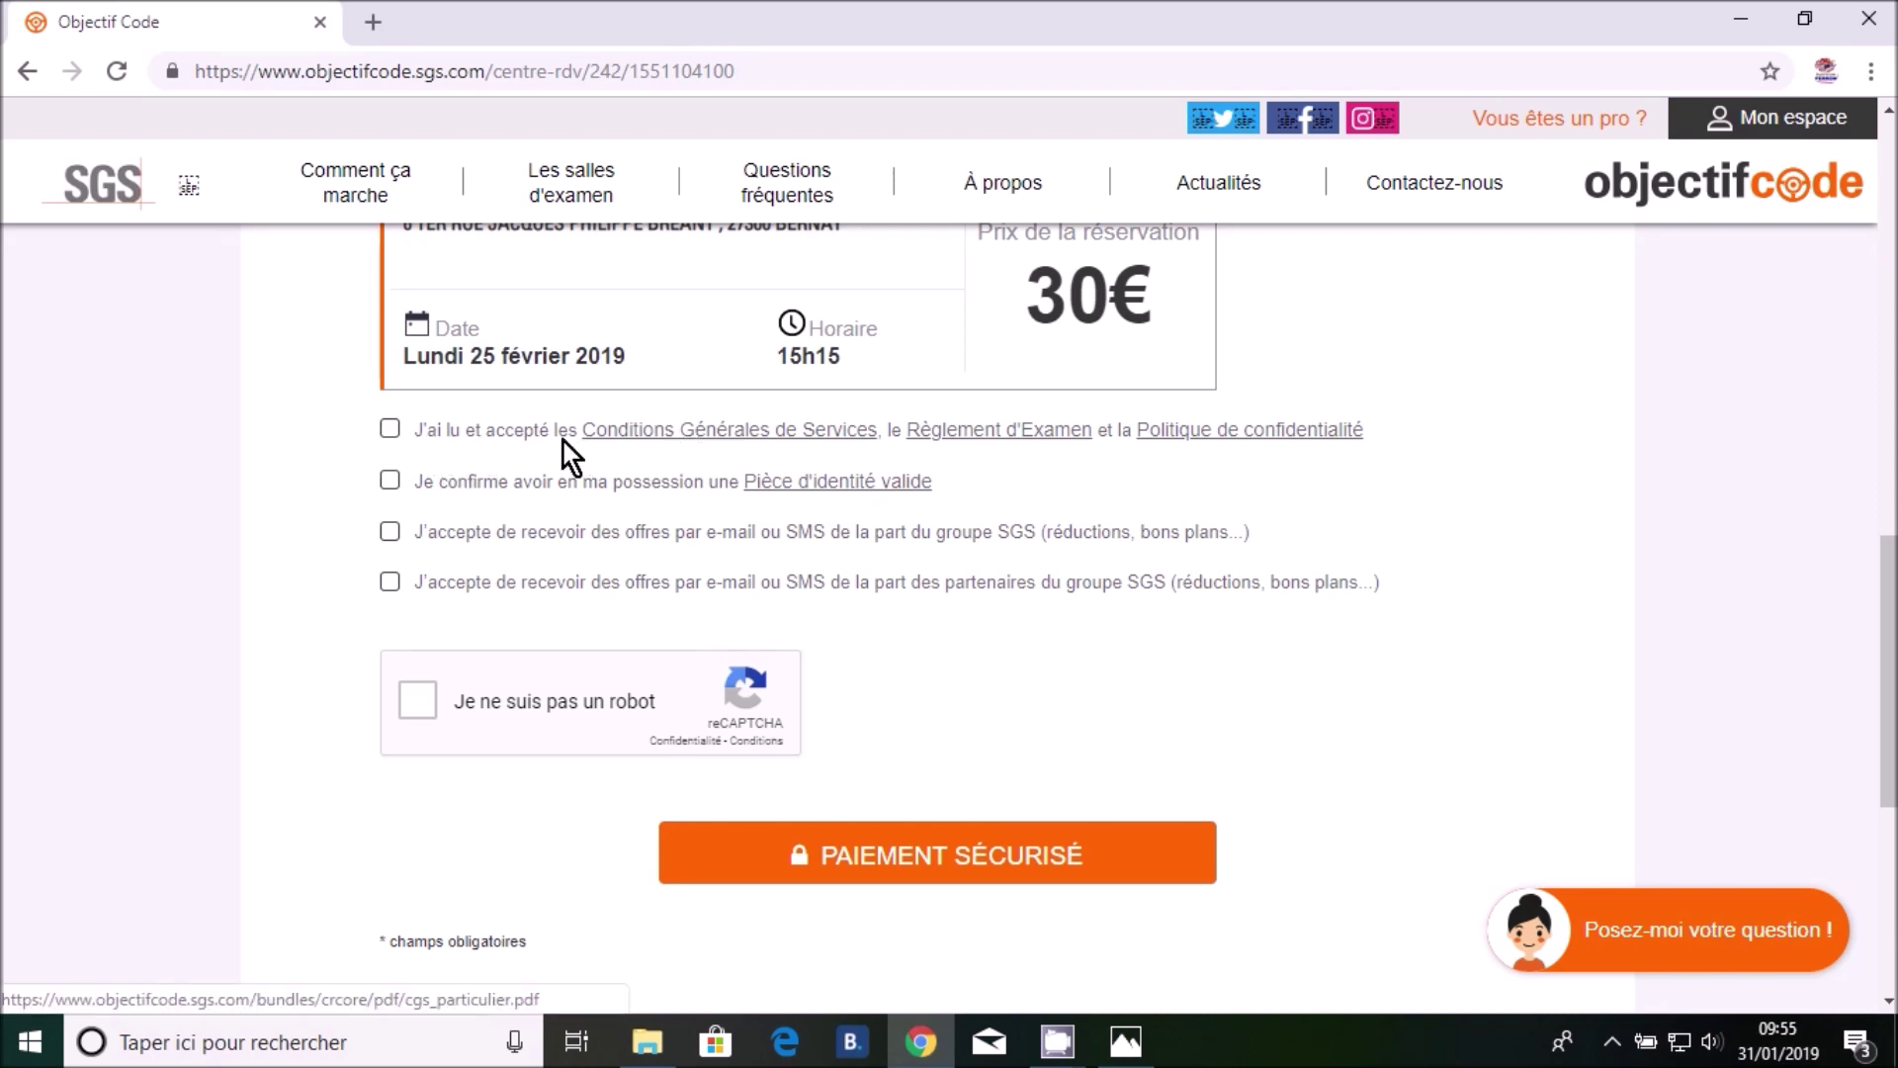
Tick the CGS terms, the identity-document confirmation and the reCAPTCHA, then go to secure payment
click(389, 430)
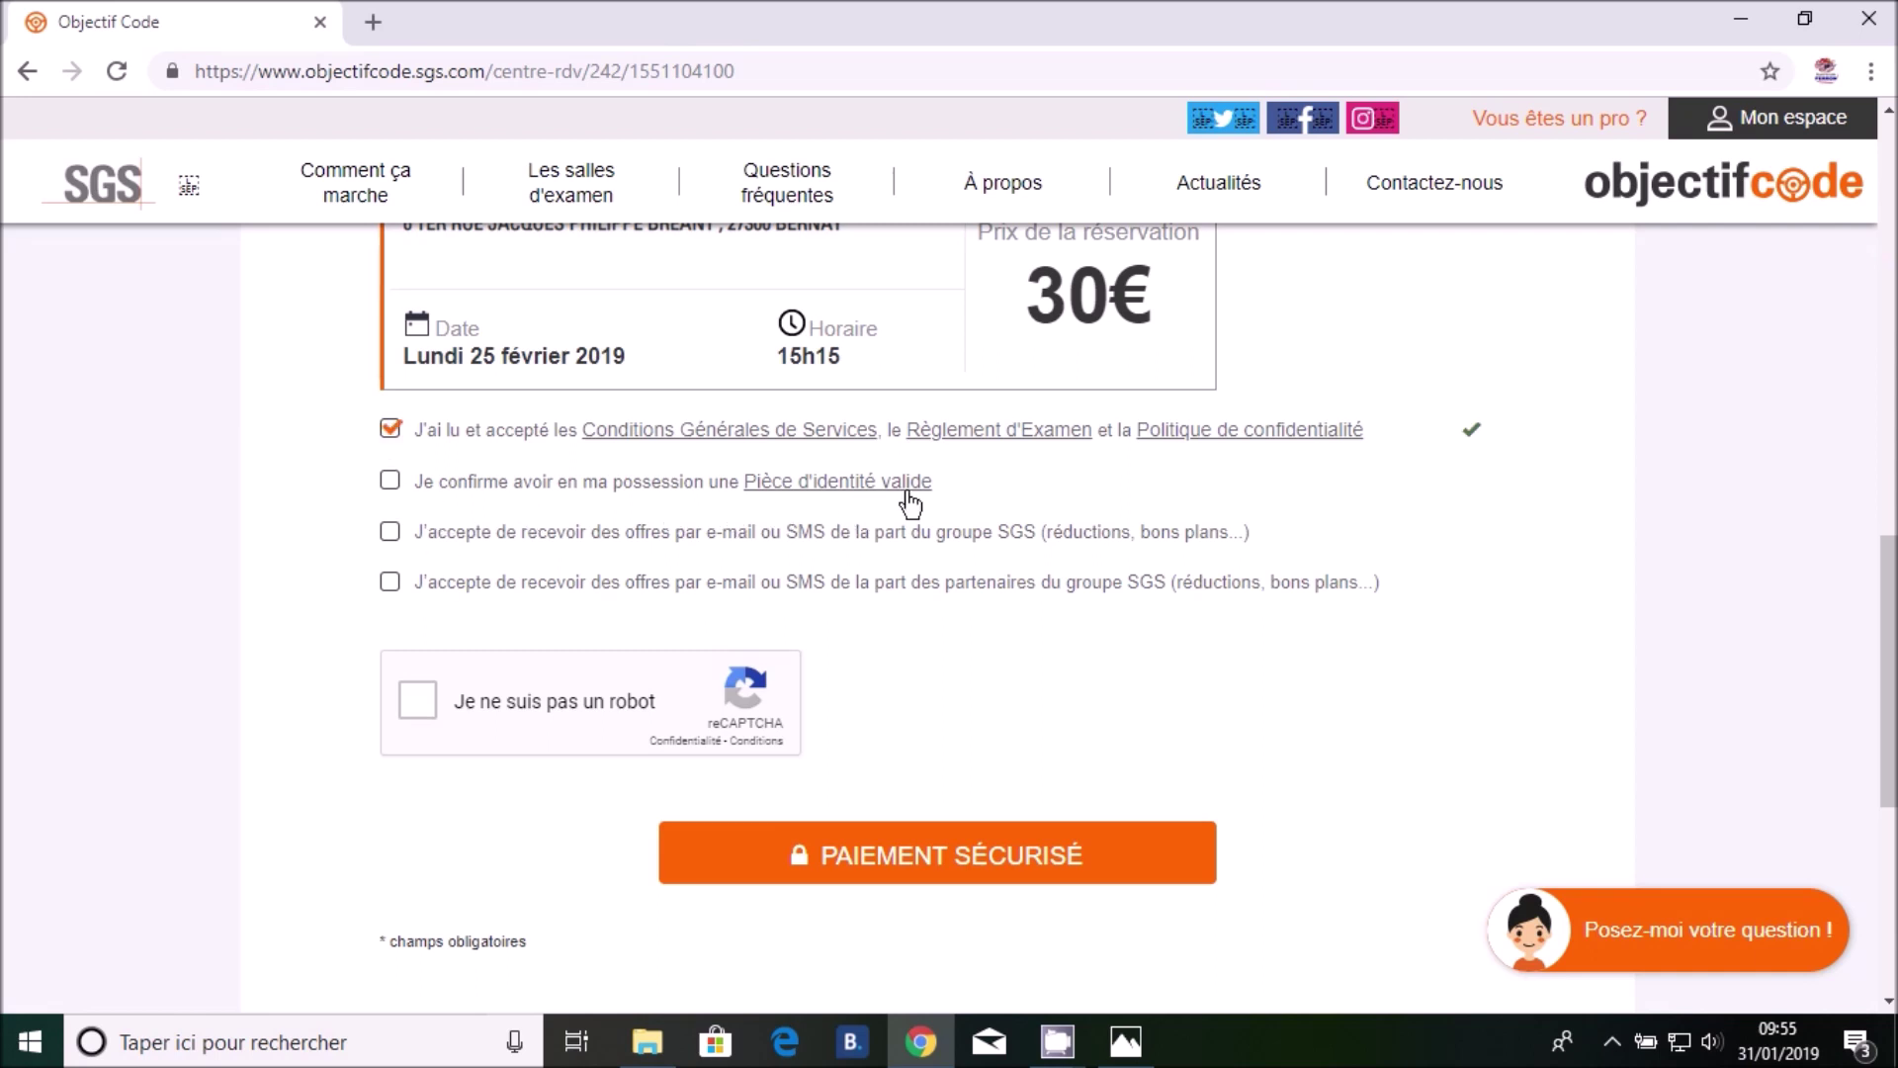
click(390, 482)
click(416, 708)
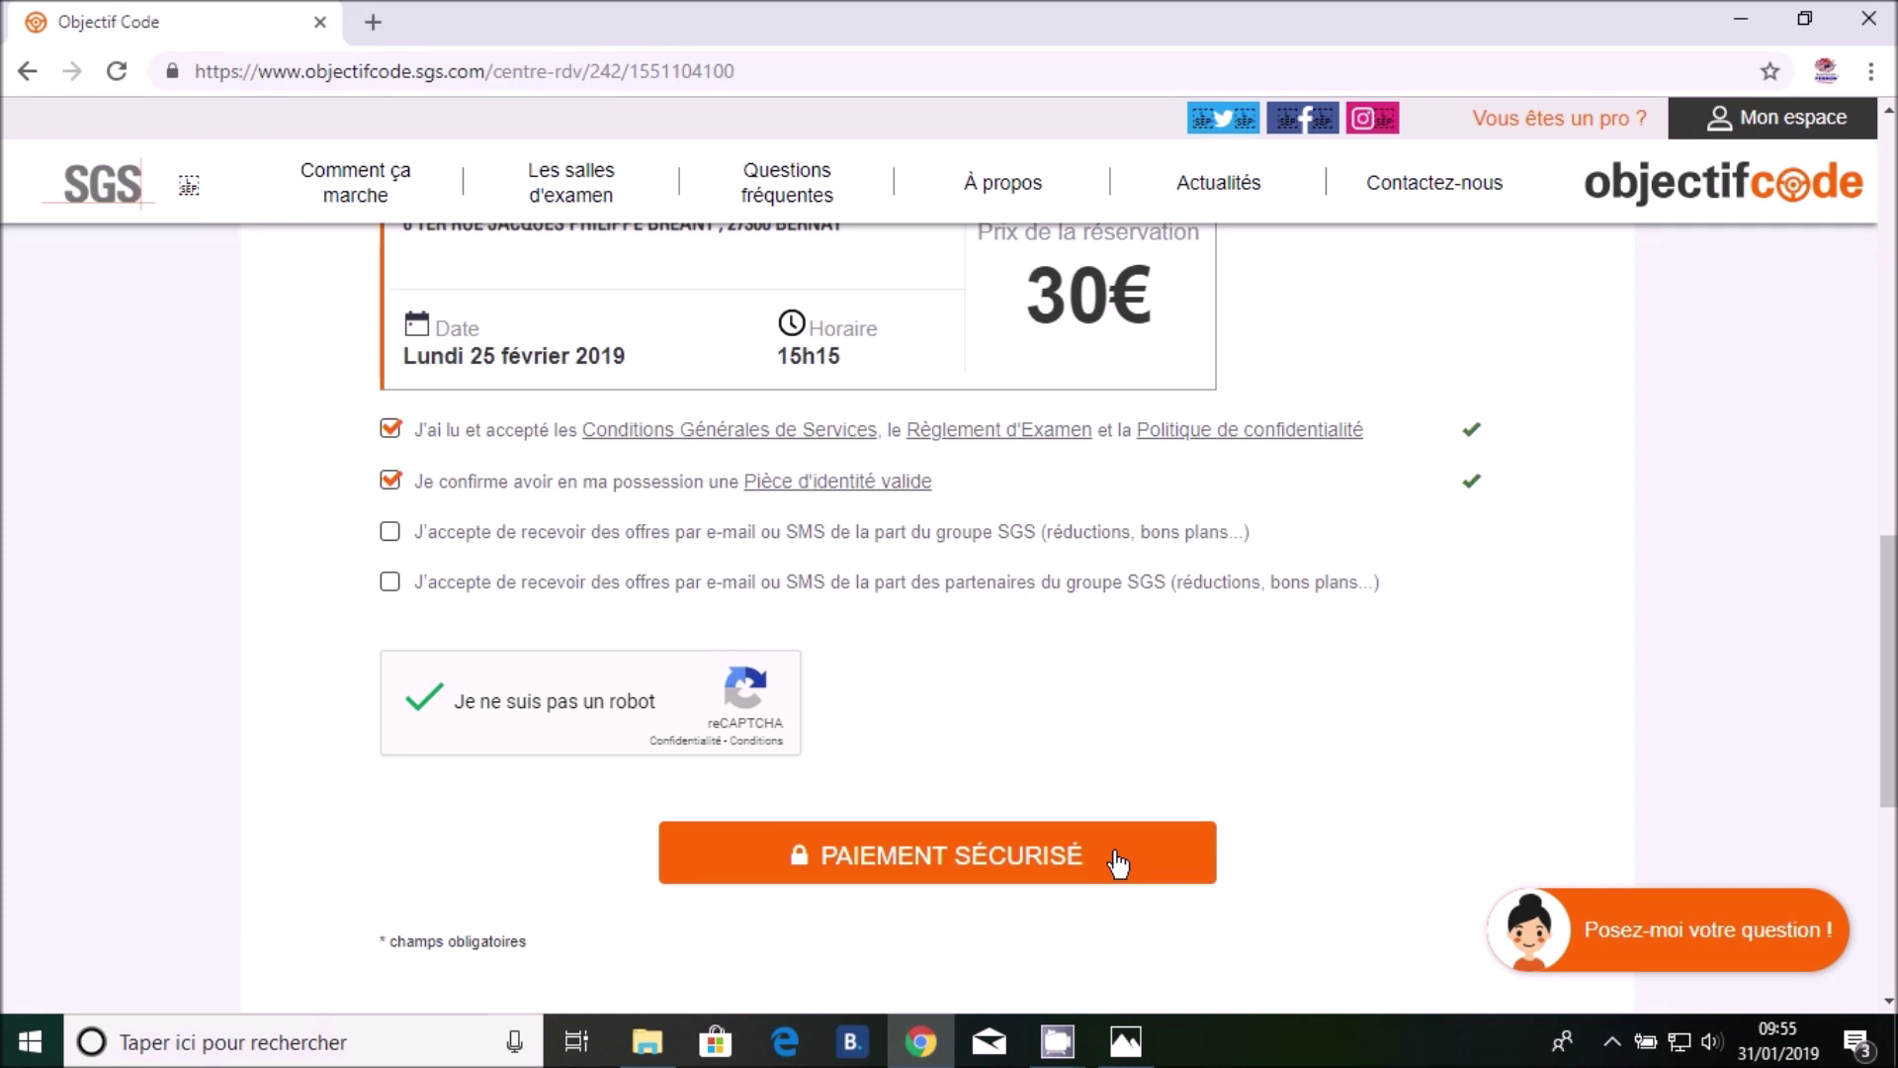
click(1117, 860)
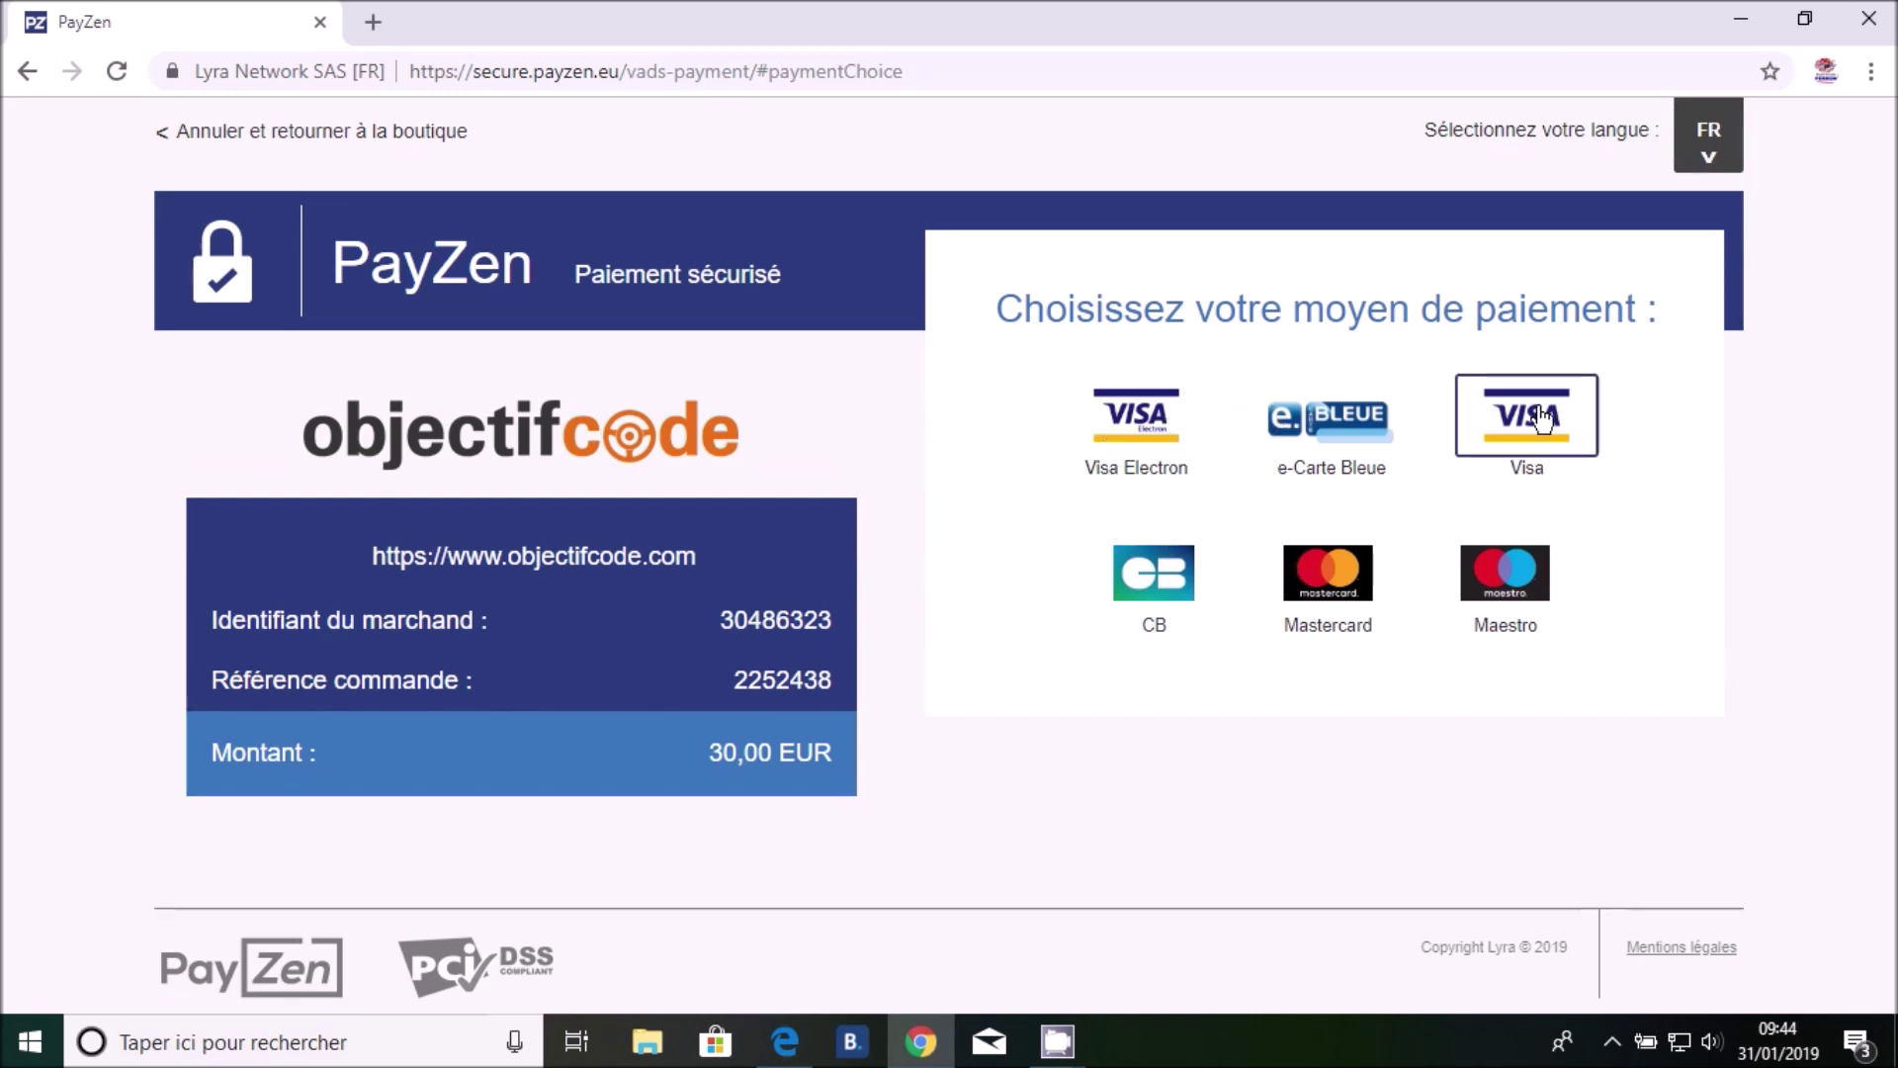
Pay the 30,00 EUR booking by bank card, entering the card details and validating
click(1344, 595)
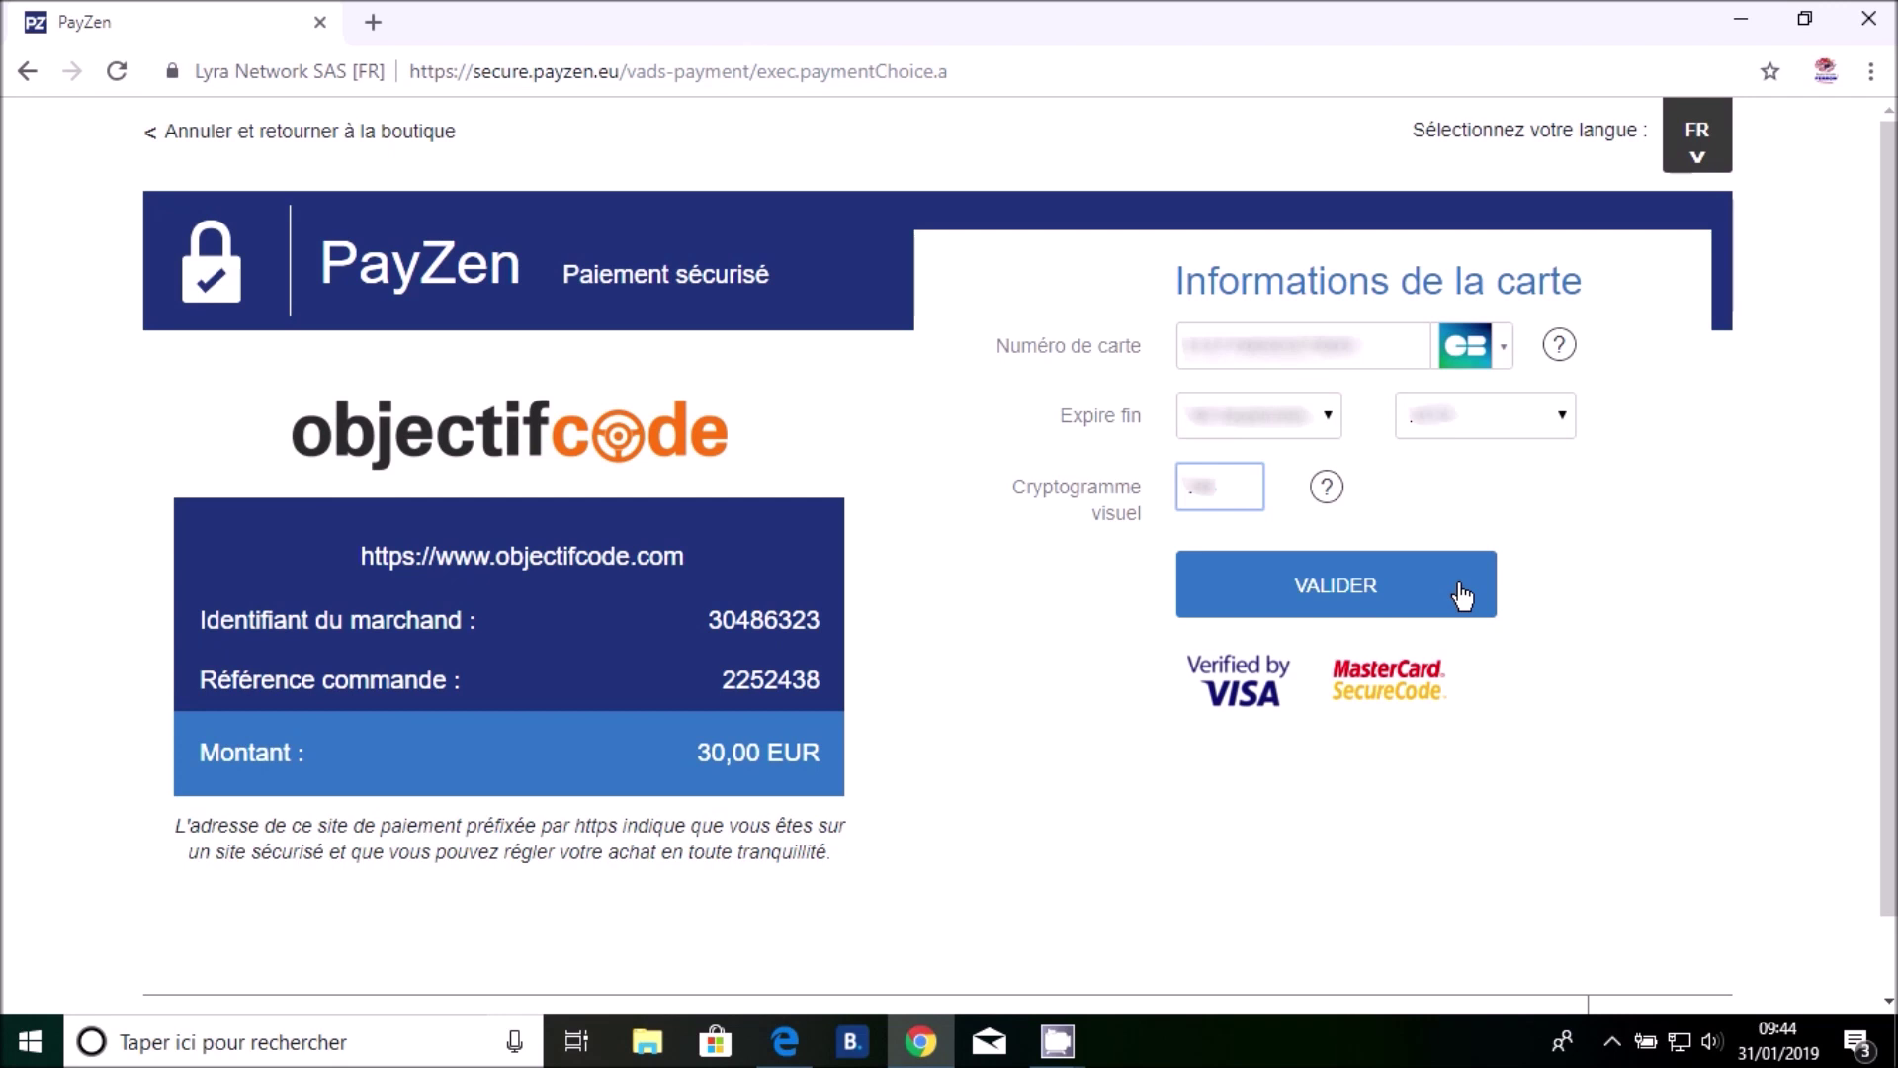
click(1463, 597)
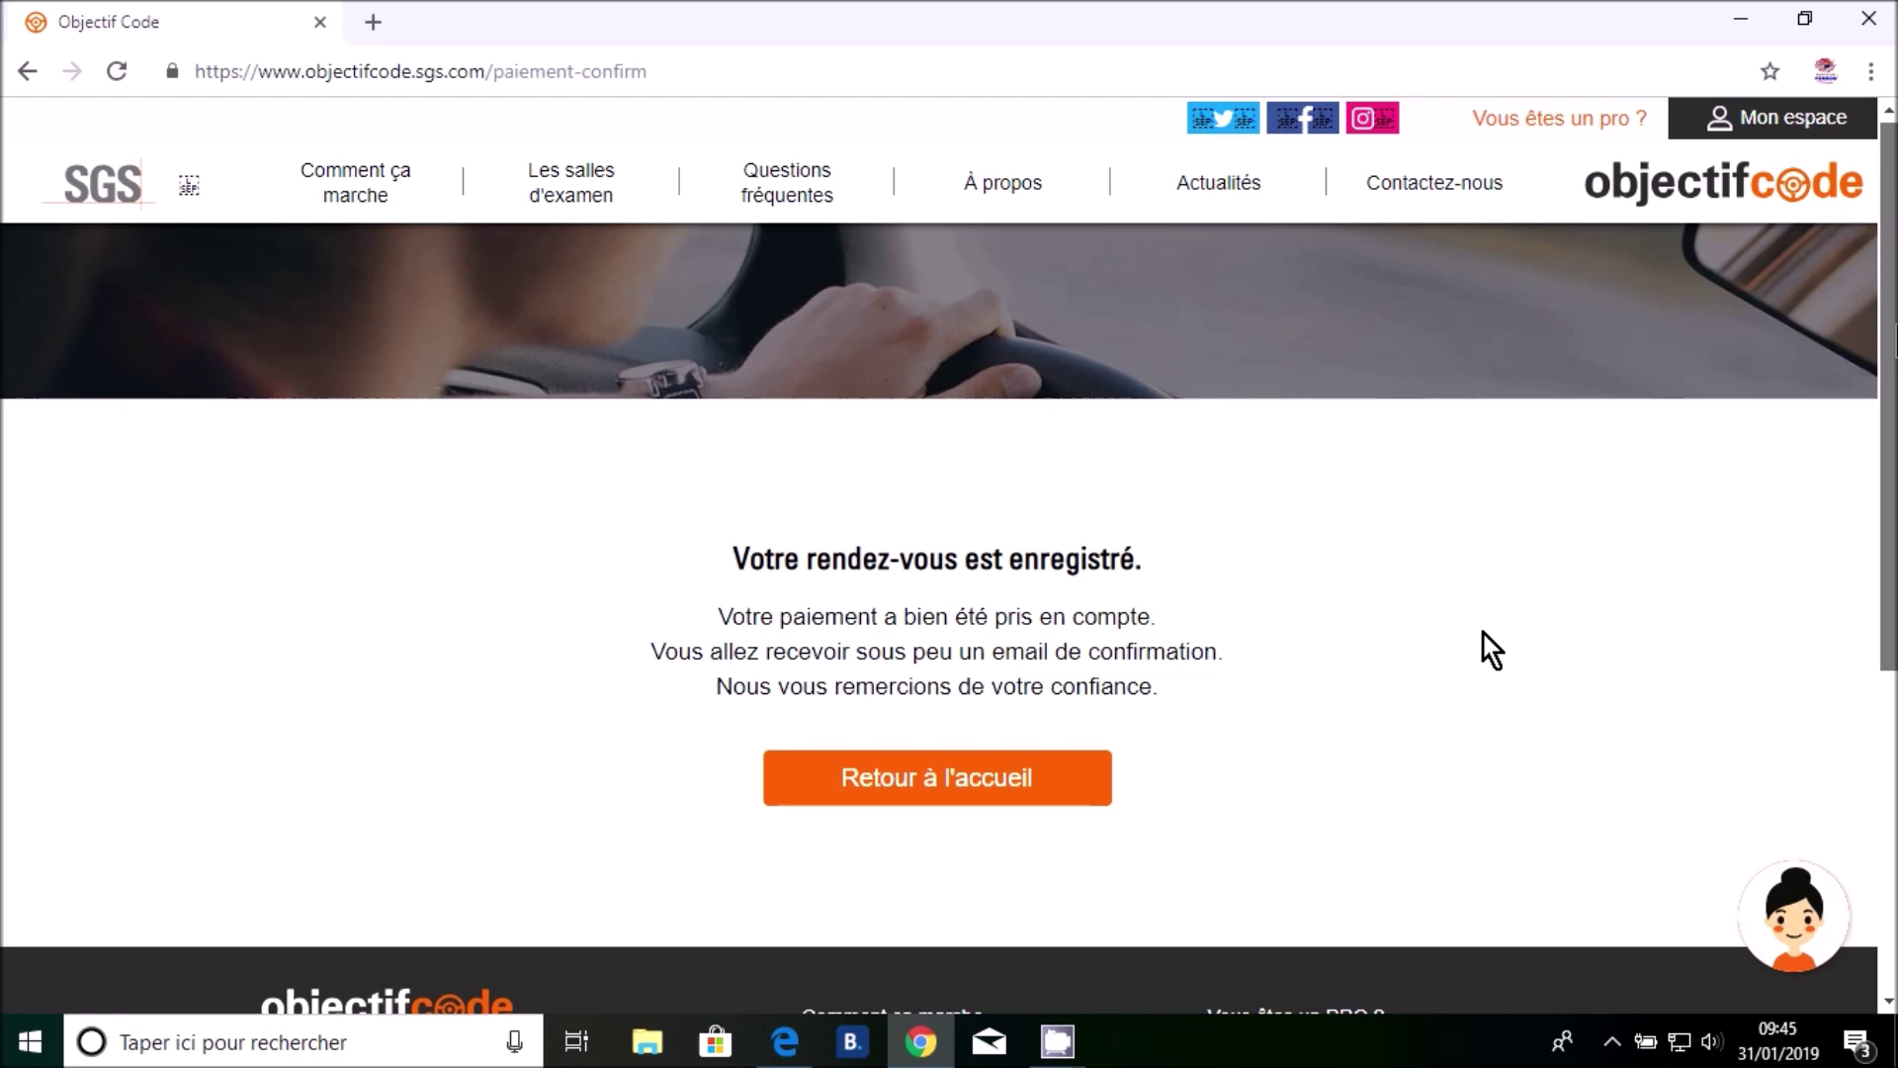
Open mail.yahoo.com in a new browser tab to reach the inbox
click(382, 21)
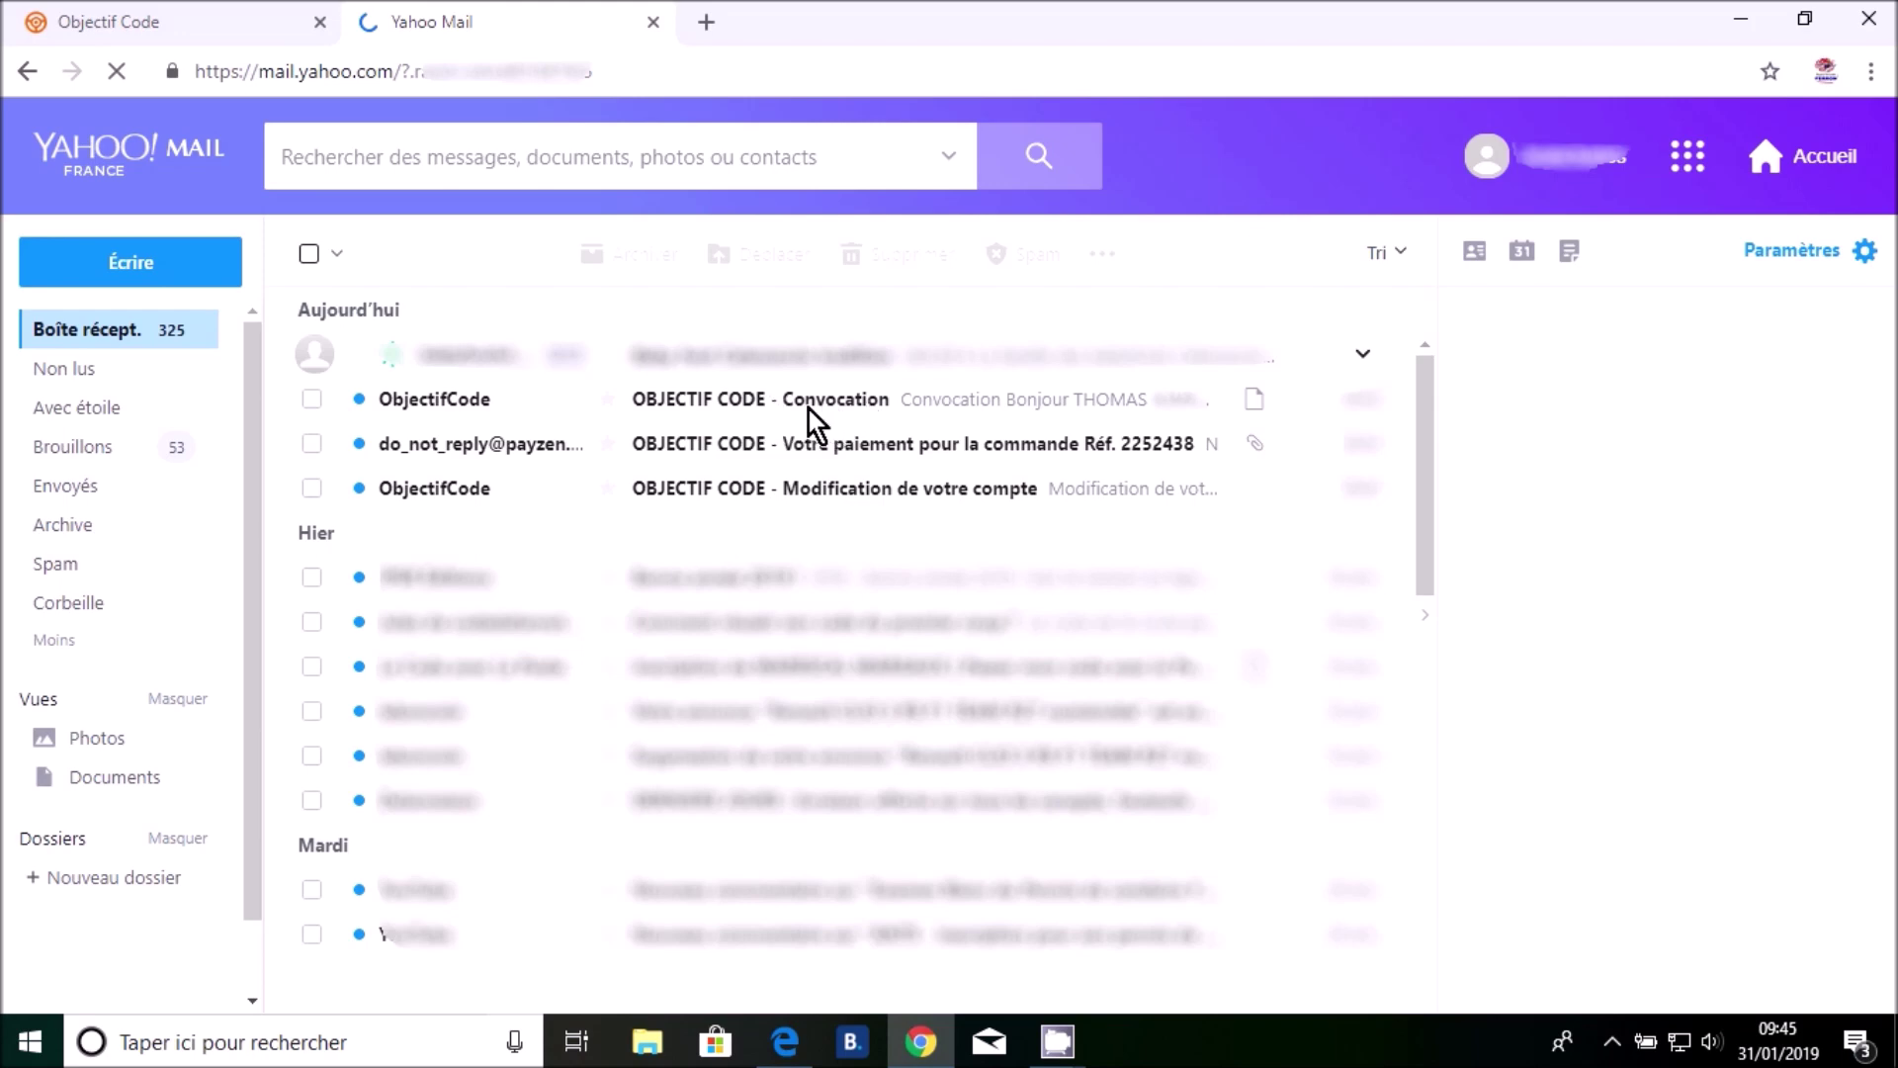
Open the 'OBJECTIF CODE - Convocation' e-mail confirming the Bernay exam booking
click(679, 402)
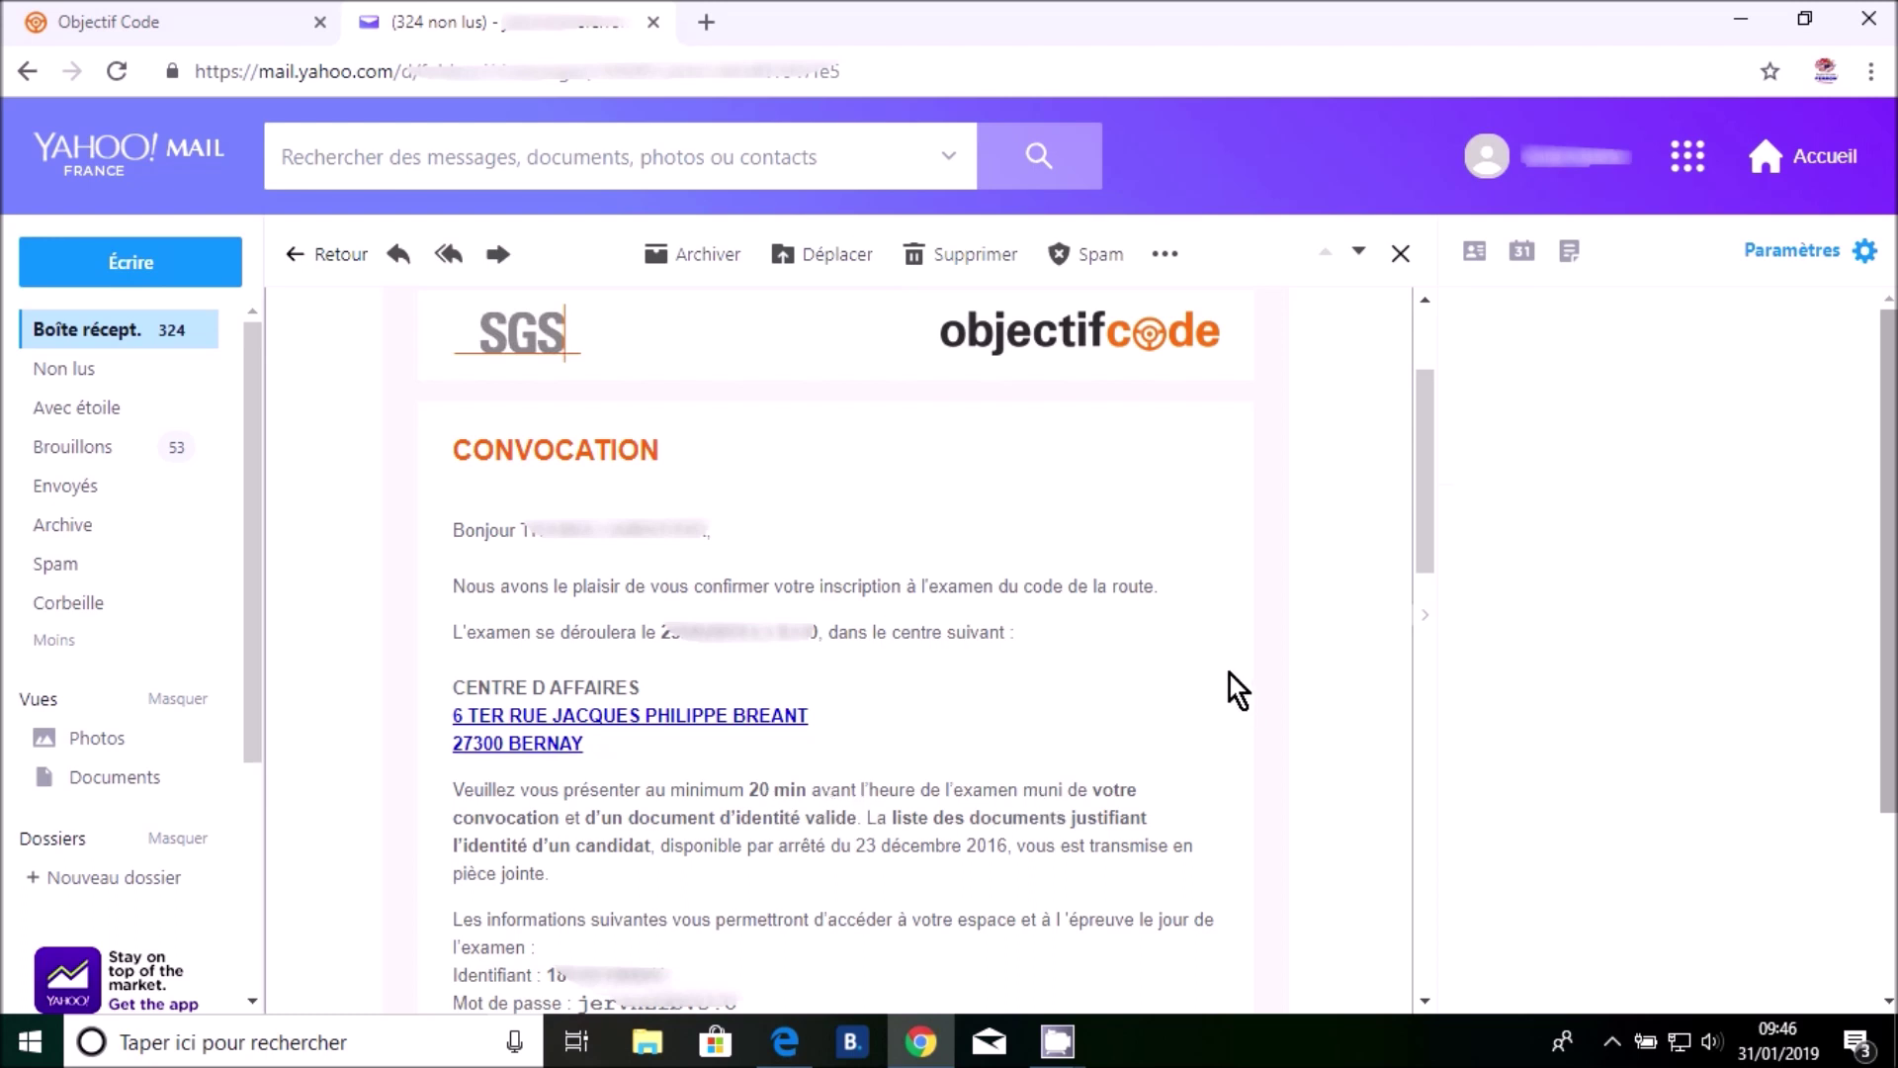
scroll(1230, 674, down, 7)
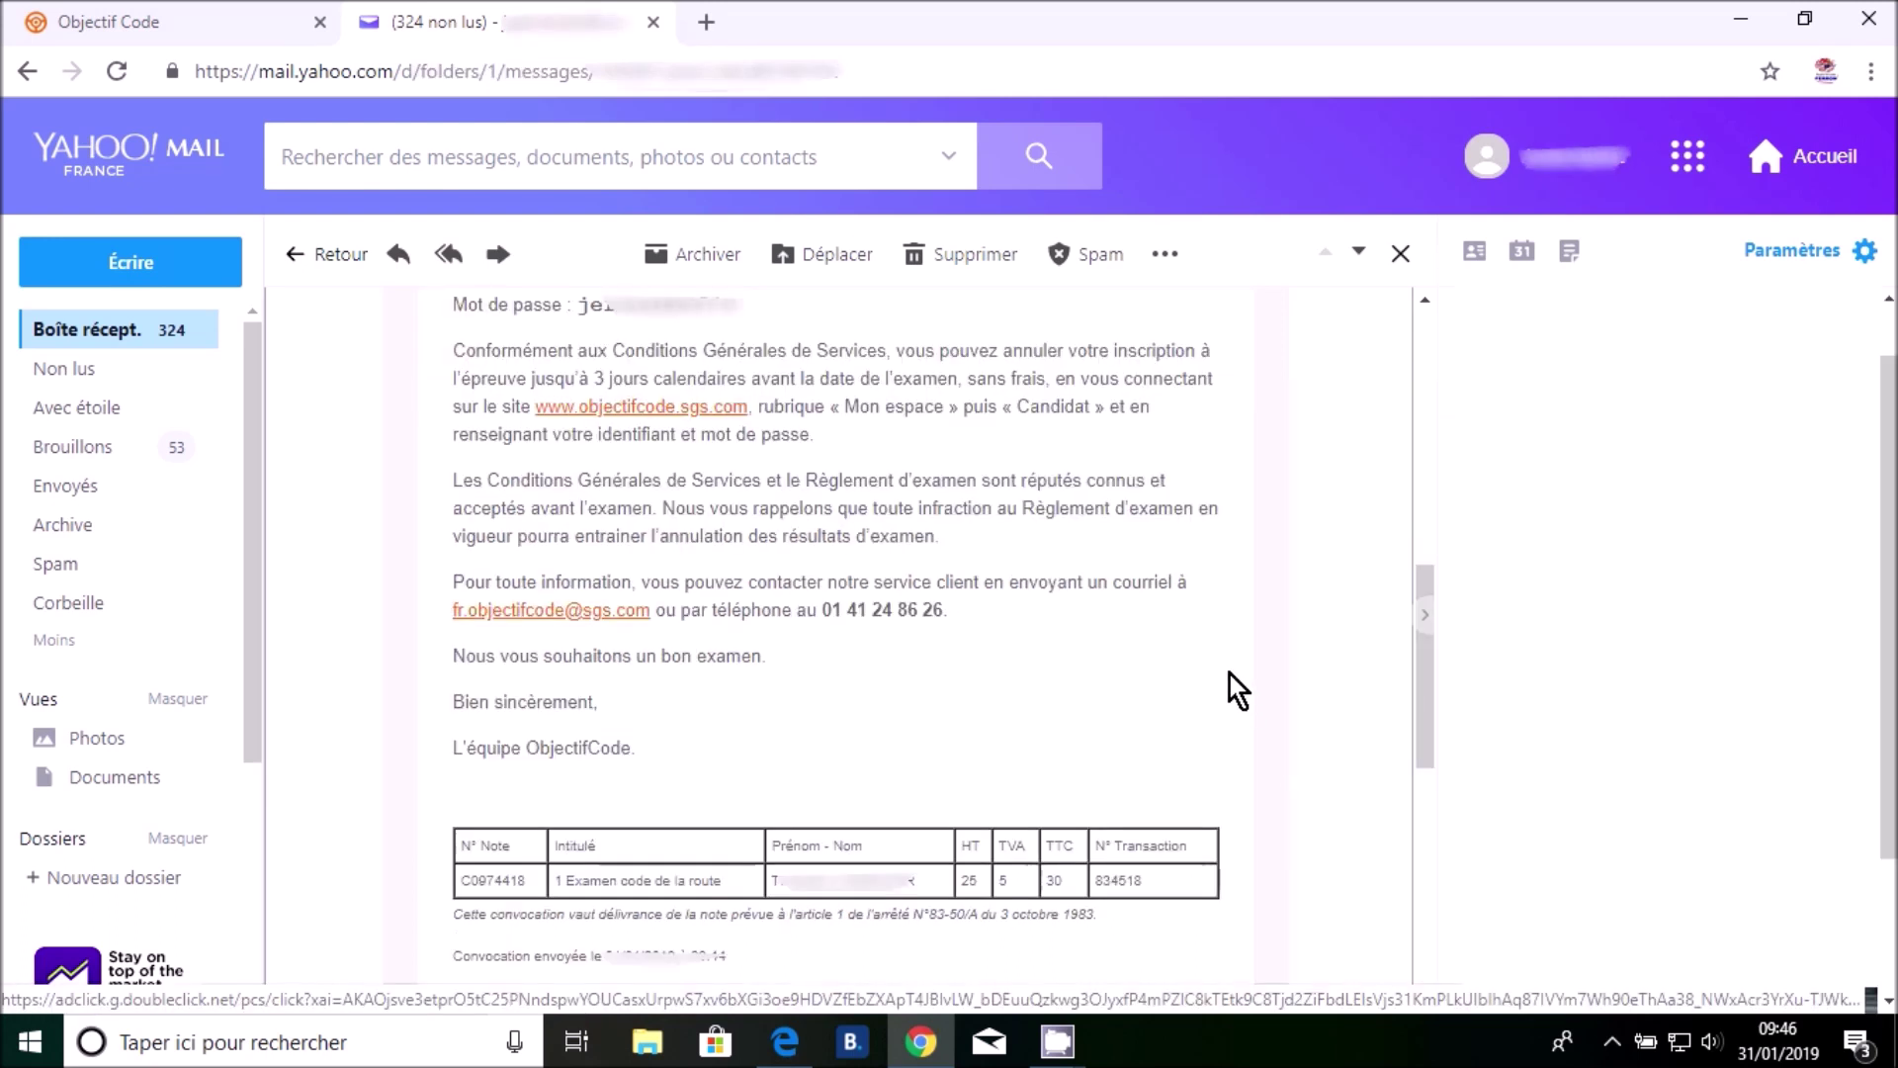